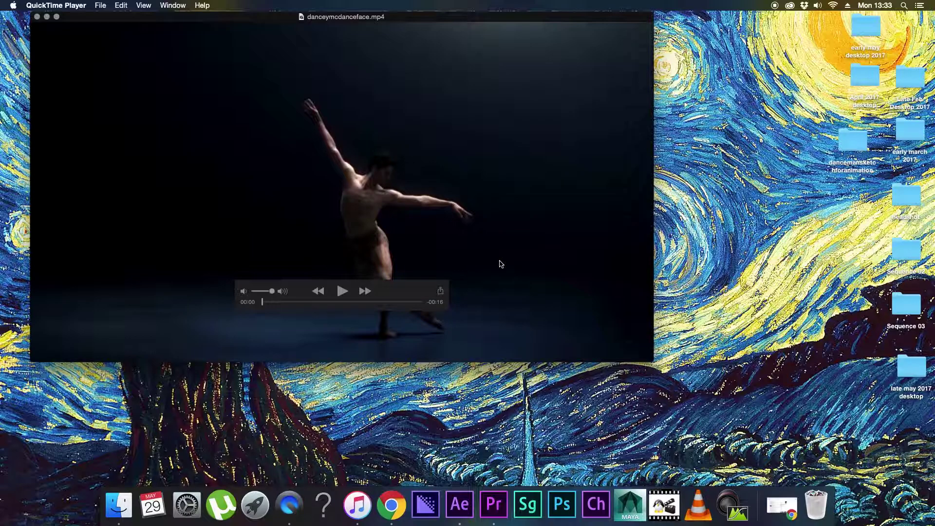
# Play danceymcdanceface.mp4 and tiny dancer.mp4 to compare the original dance footage with the stylized version, closing each video
pyautogui.press('space')
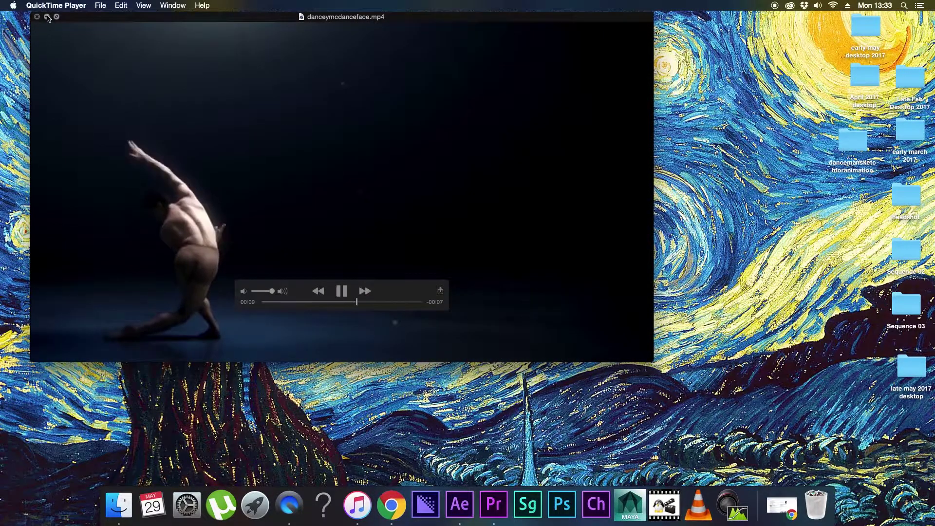
pyautogui.click(37, 16)
pyautogui.click(628, 56)
pyautogui.doubleClick(629, 56)
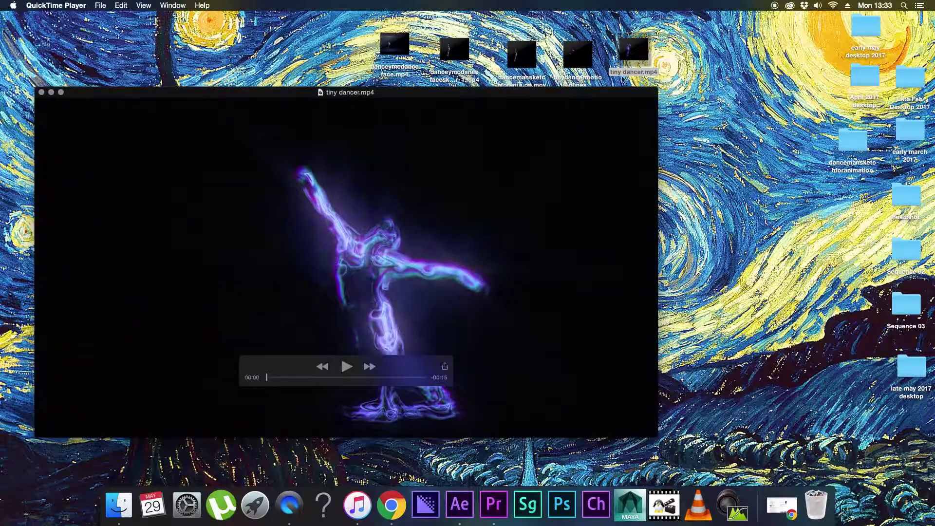
pyautogui.press('space')
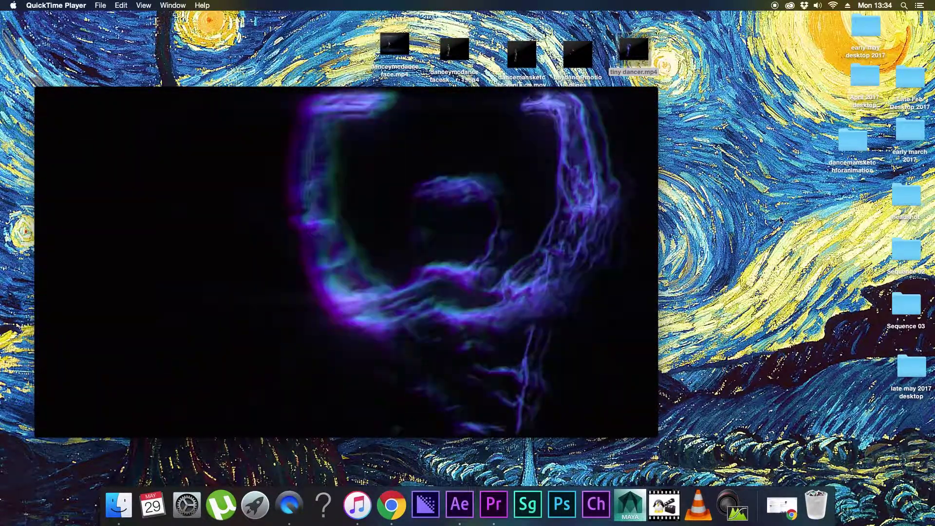
pyautogui.moveTo(224, 260)
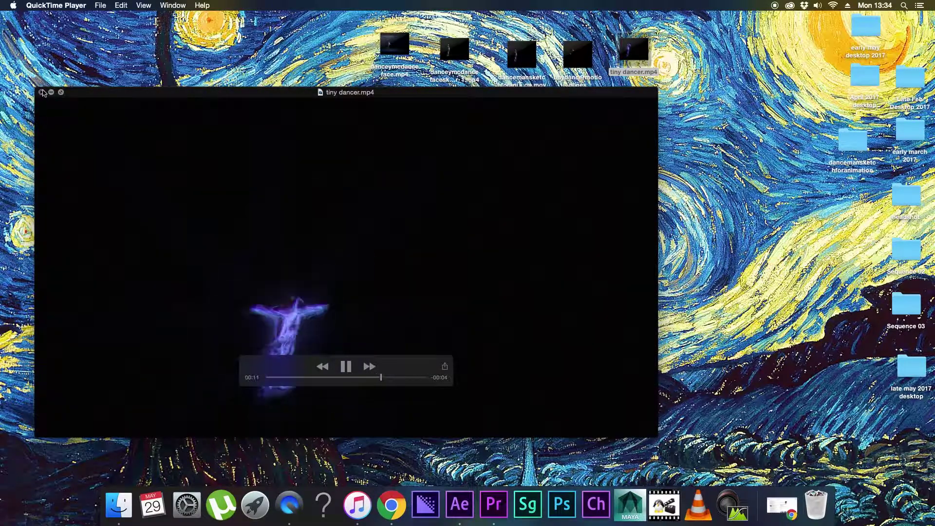
pyautogui.press('super+w')
# Look through the installed apps and available updates in Creative Cloud
pyautogui.click(789, 6)
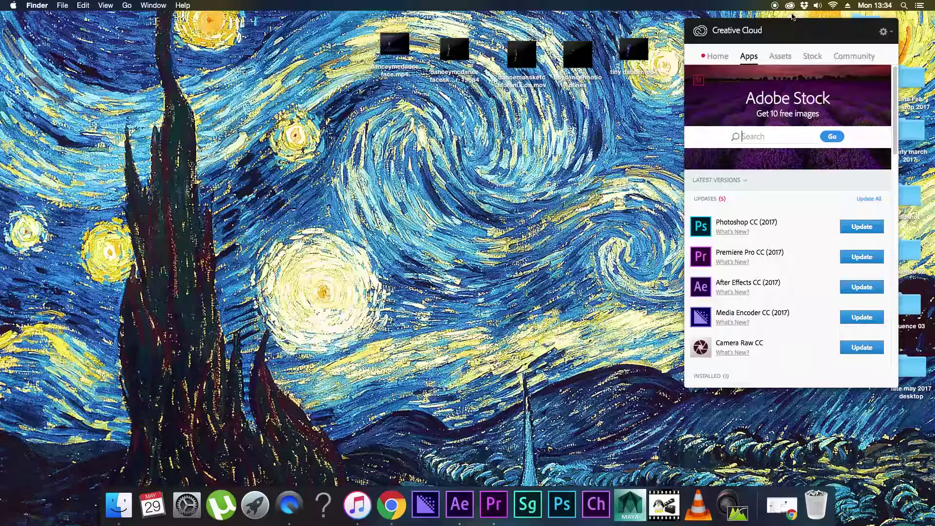
pyautogui.scroll(-2, 788, 234)
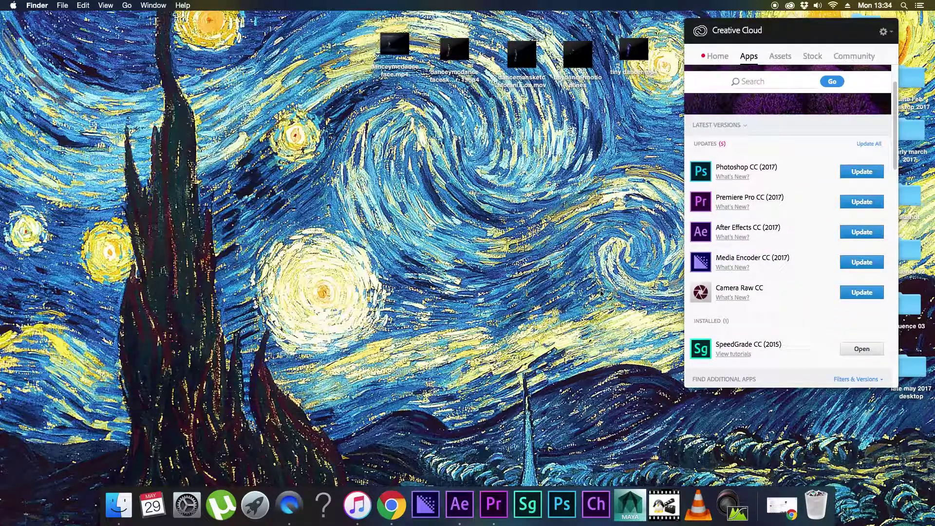
pyautogui.click(617, 317)
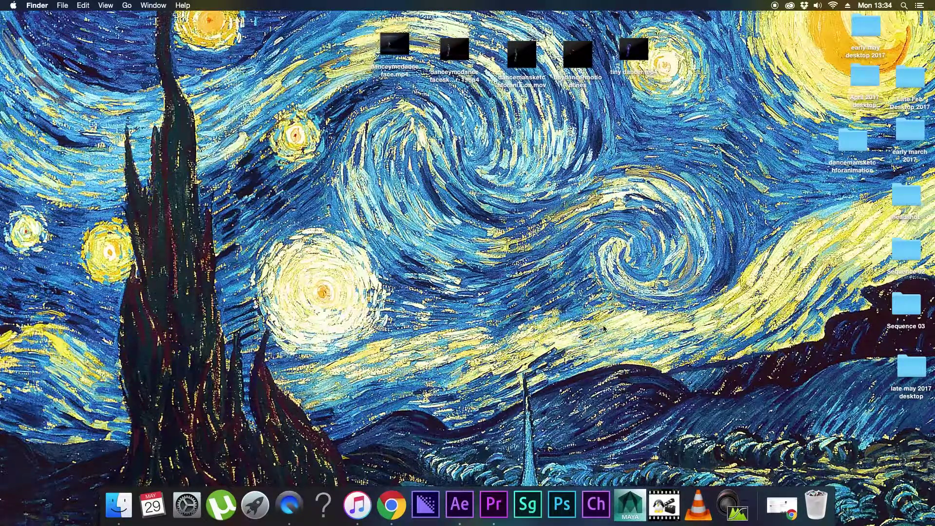
# Switch to Premiere Pro and create a new project named "tutorial 1" with the default settings
pyautogui.click(503, 509)
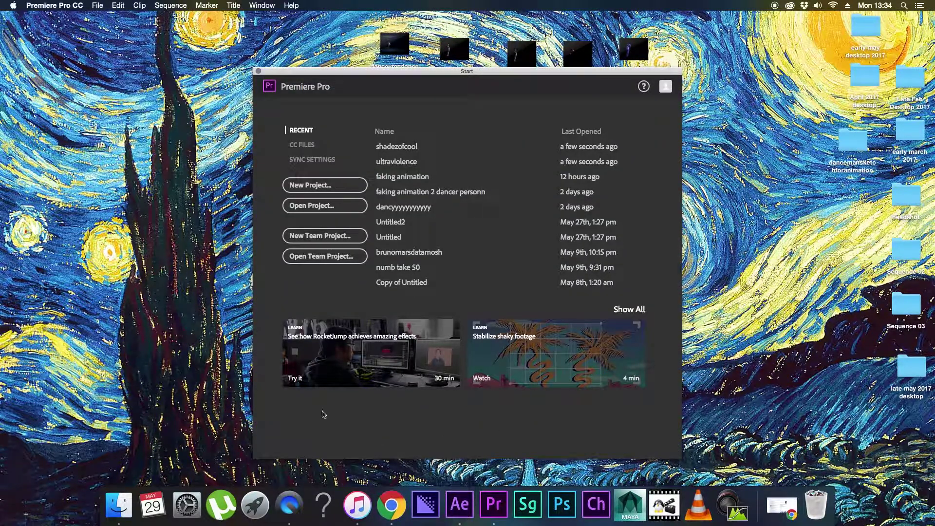
pyautogui.click(340, 189)
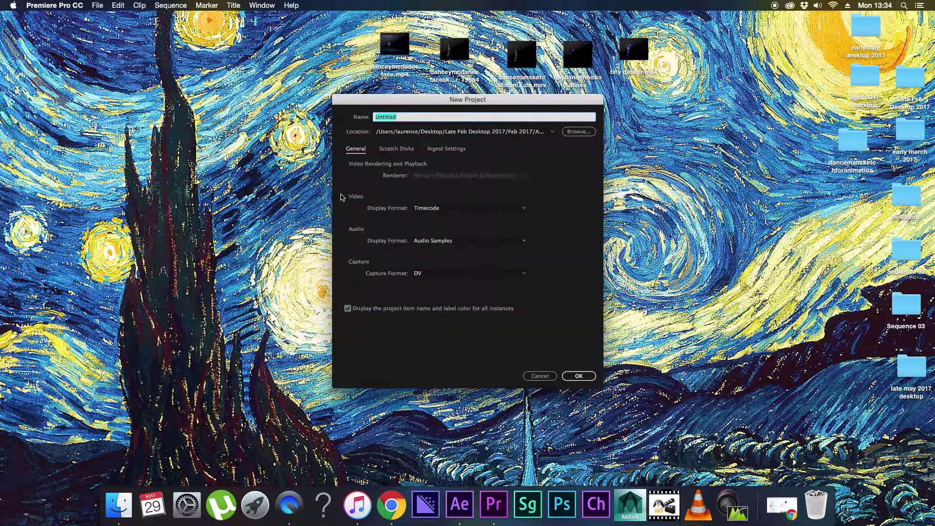
pyautogui.write('tutorial 1')
pyautogui.press('Return')
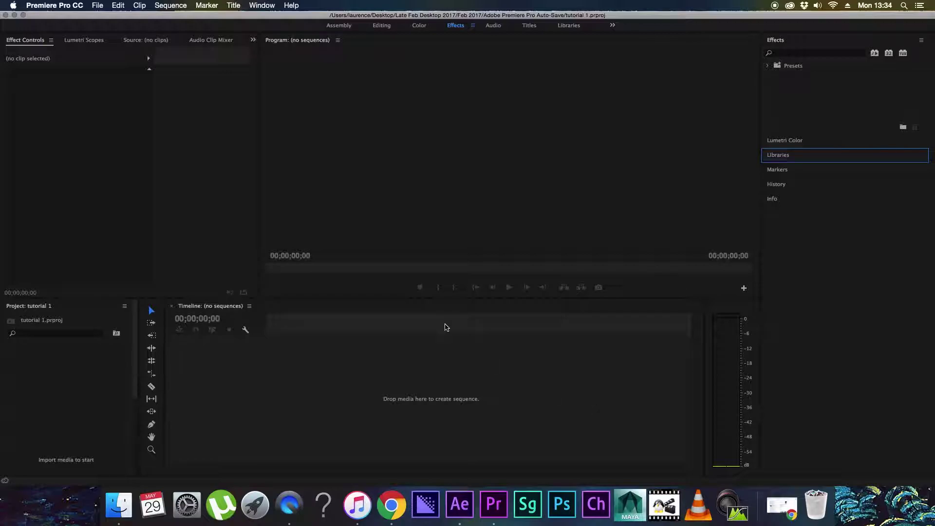
pyautogui.click(264, 7)
pyautogui.click(265, 7)
pyautogui.click(266, 7)
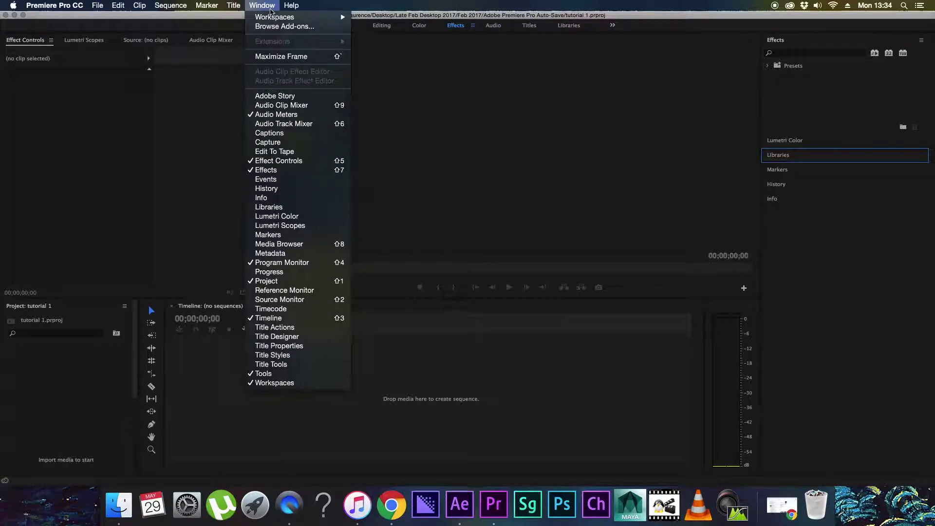
pyautogui.moveTo(275, 17)
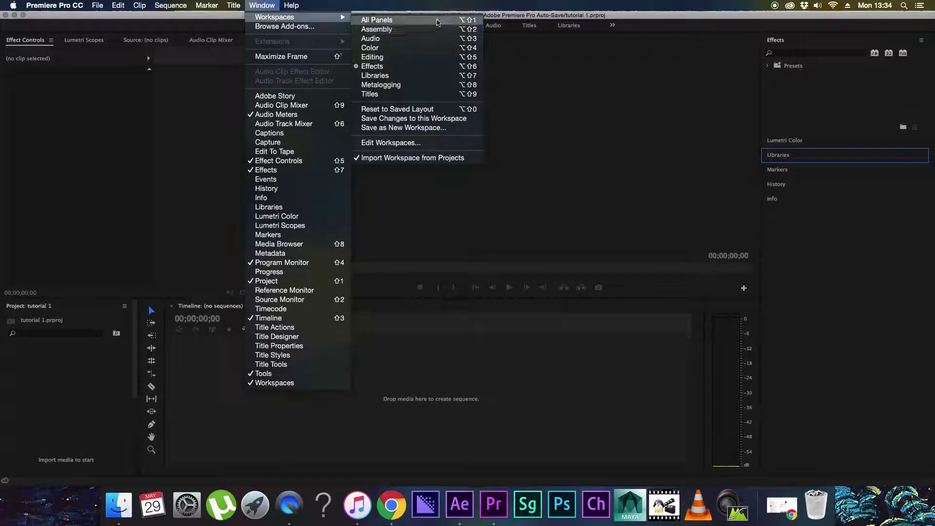
pyautogui.click(413, 85)
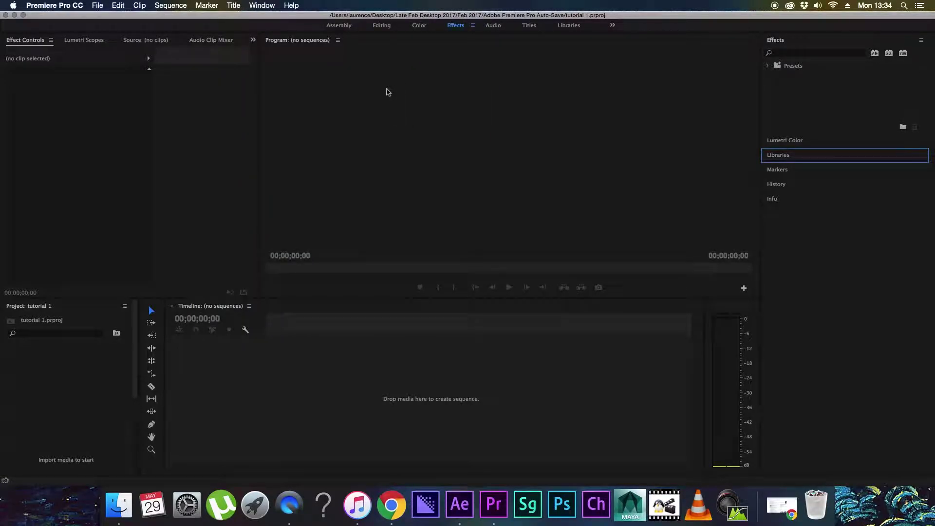
pyautogui.click(262, 5)
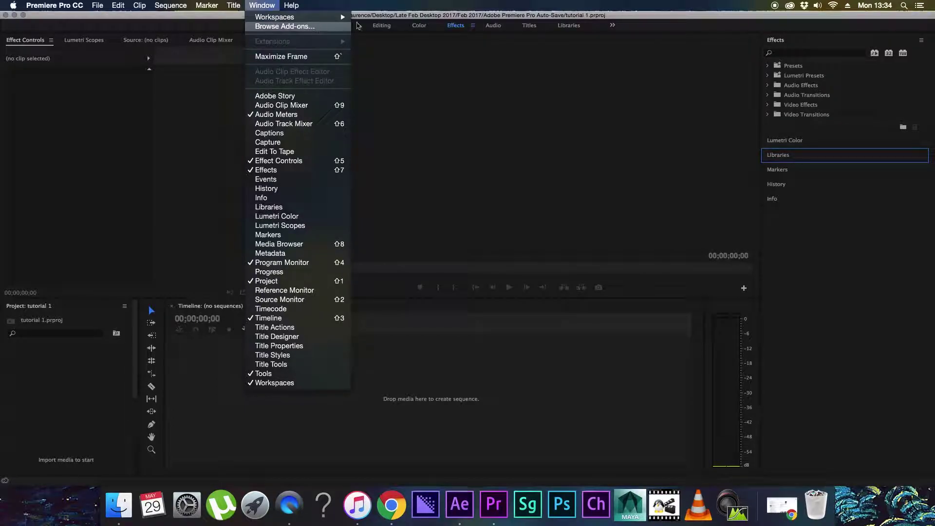
pyautogui.click(213, 155)
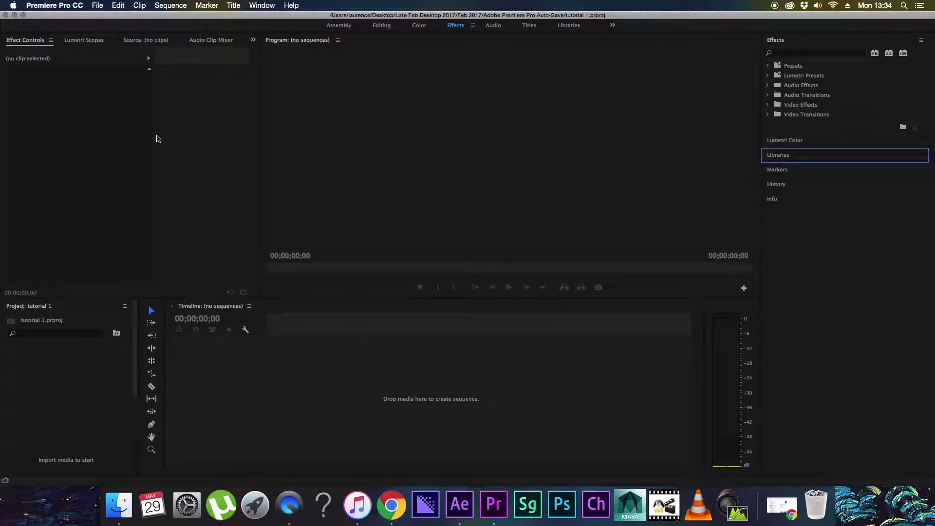
# Import danceymcdanceface.mp4 from the Desktop into the project
pyautogui.click(99, 7)
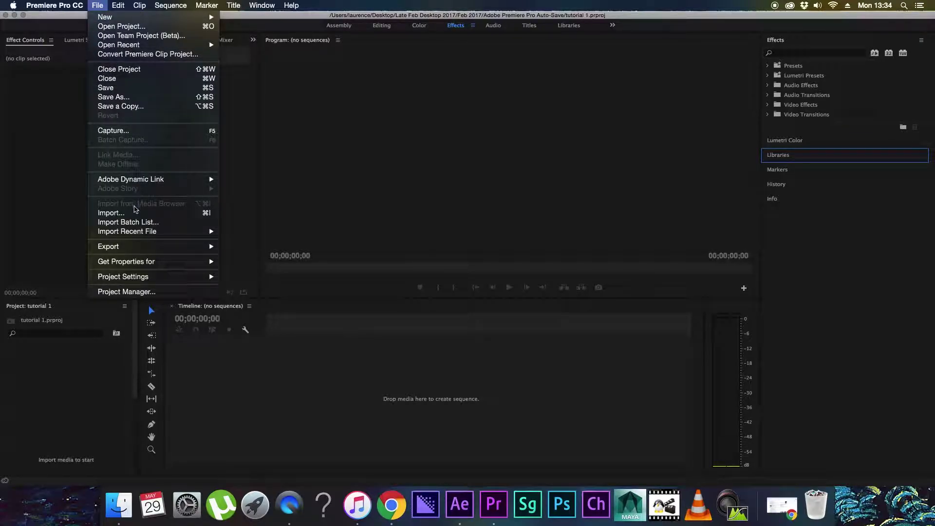
pyautogui.click(133, 214)
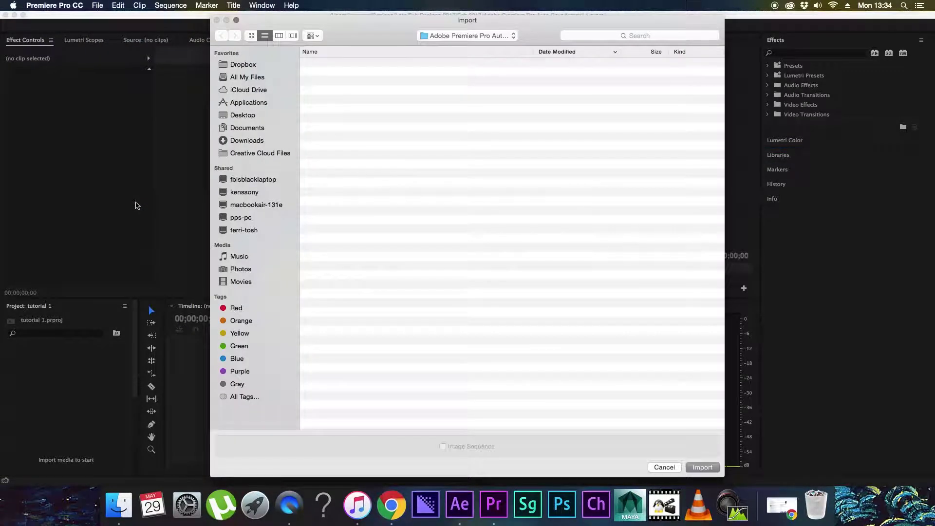
pyautogui.click(285, 116)
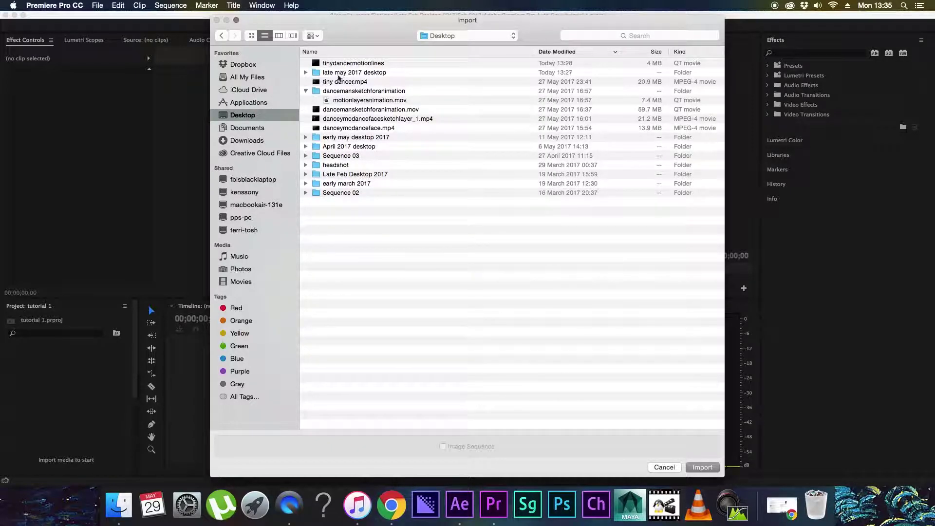
pyautogui.click(349, 129)
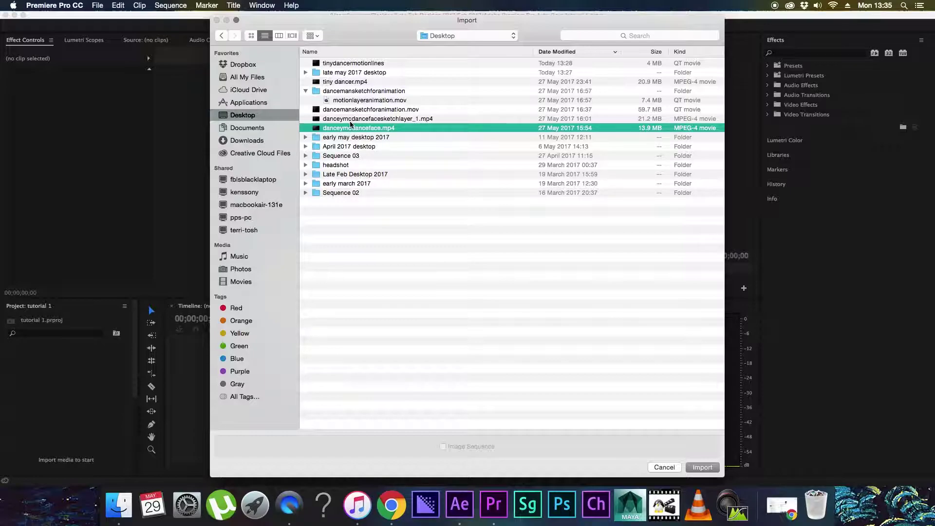
pyautogui.press('Return')
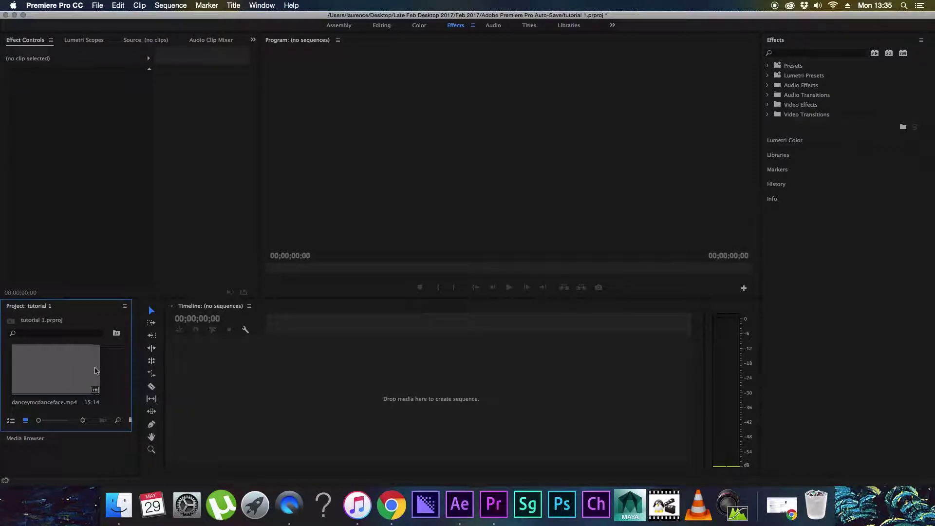
# Create a sequence from the danceymcdanceface.mp4 clip and preview it with audio track A1 muted
pyautogui.moveTo(60, 368); pyautogui.dragTo(337, 422)
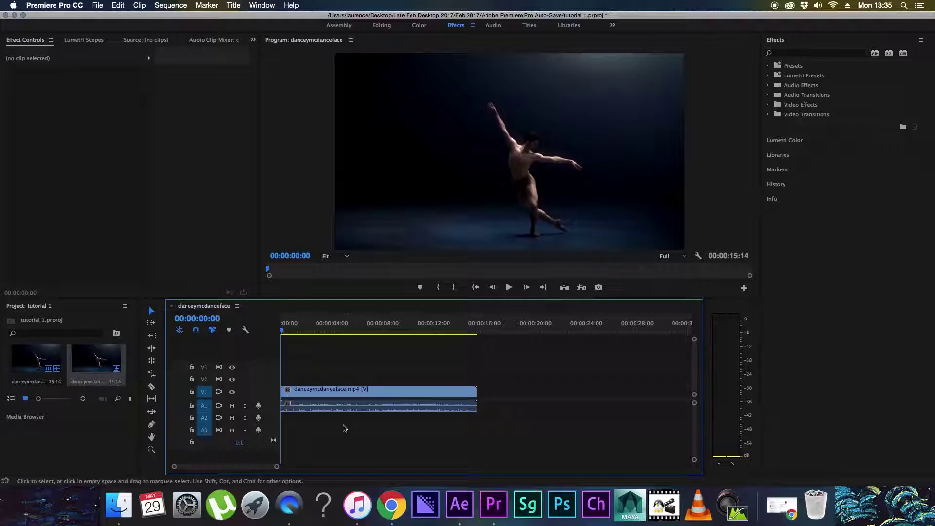
pyautogui.click(232, 405)
pyautogui.press('space')
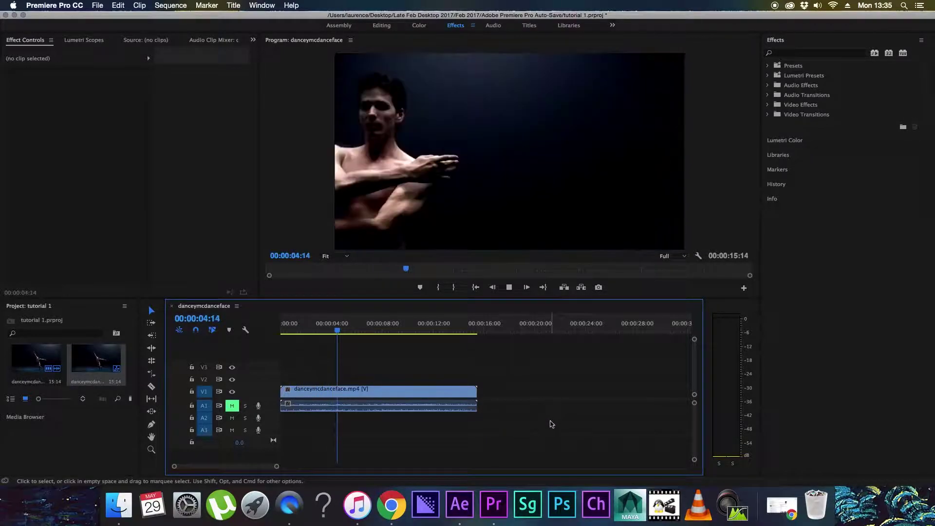
pyautogui.press('space')
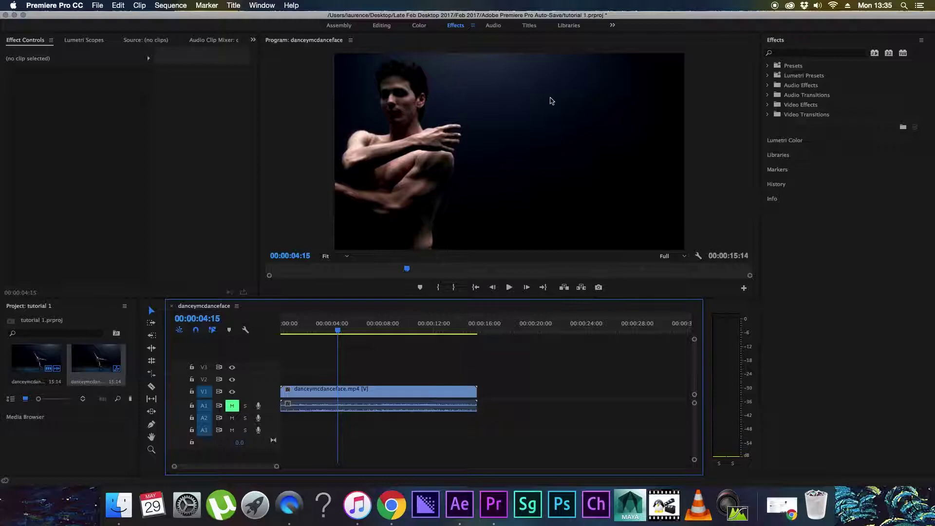
# Place a second copy of danceymcdanceface.mp4 on video track V2, aligned with the first, and hide track V1
pyautogui.click(43, 362)
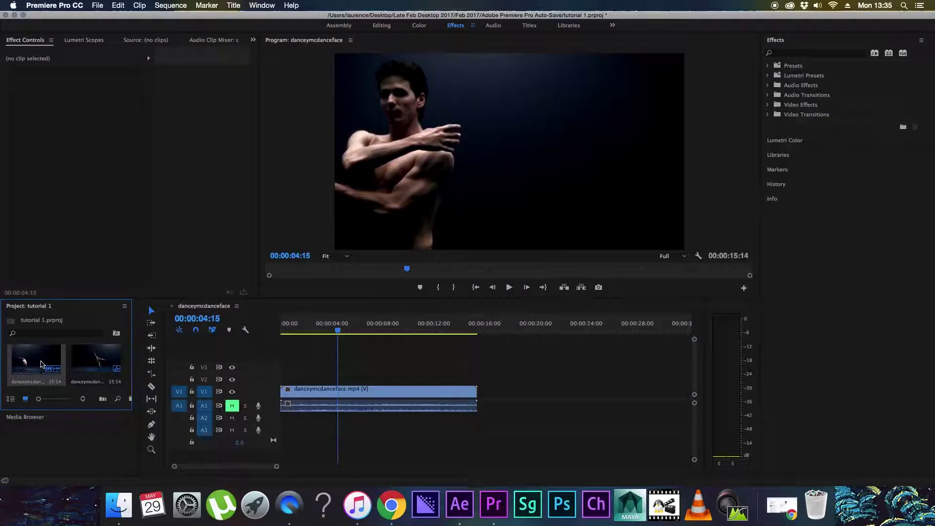
pyautogui.moveTo(43, 363); pyautogui.dragTo(287, 380)
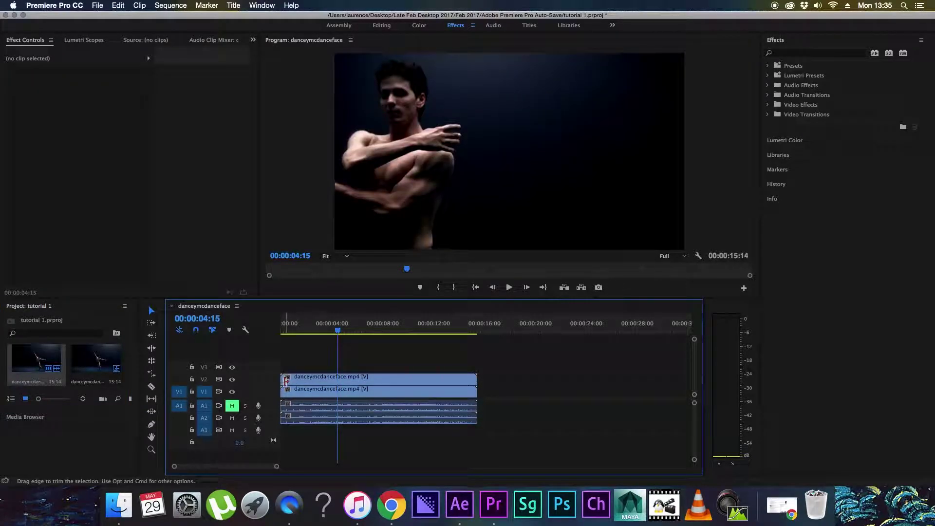
pyautogui.click(232, 394)
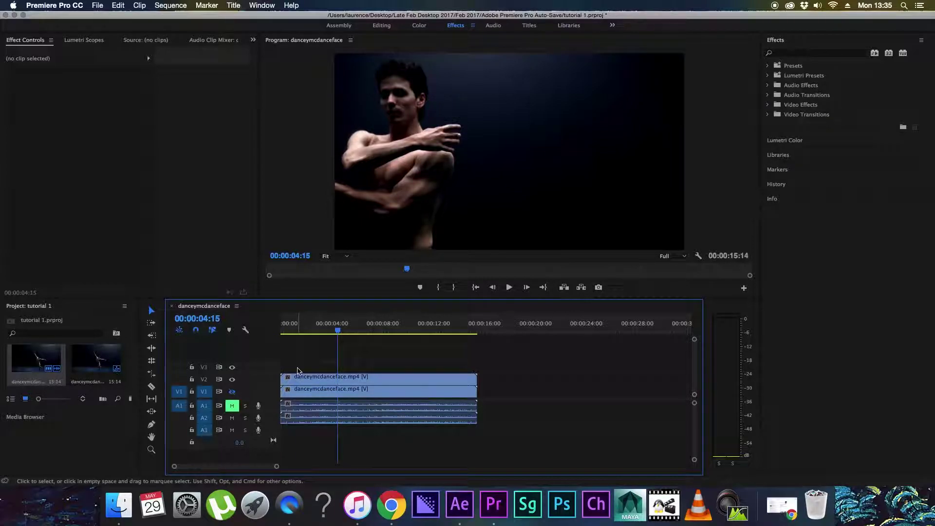
pyautogui.click(232, 392)
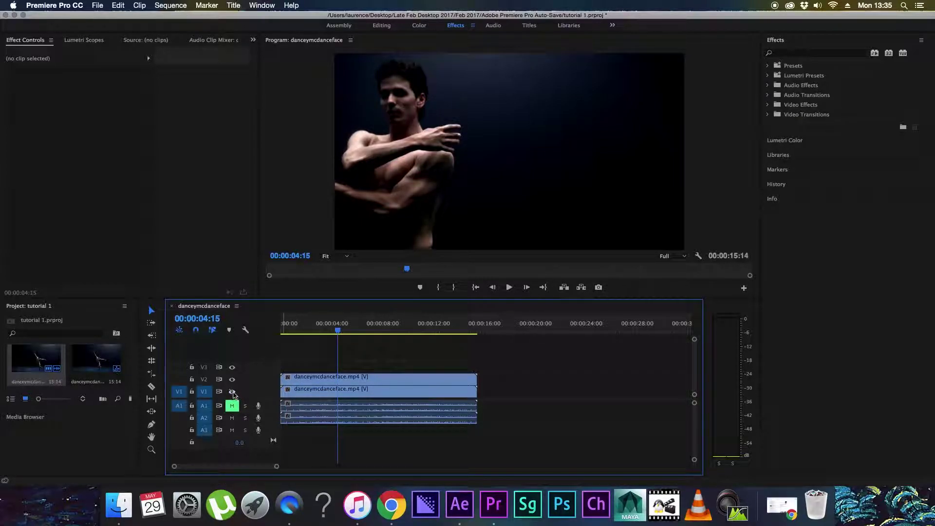
pyautogui.click(232, 391)
pyautogui.click(232, 379)
pyautogui.click(233, 392)
# Apply the ProcAmp effect to the clip on track V2 and set its saturation to 0.0
pyautogui.click(805, 54)
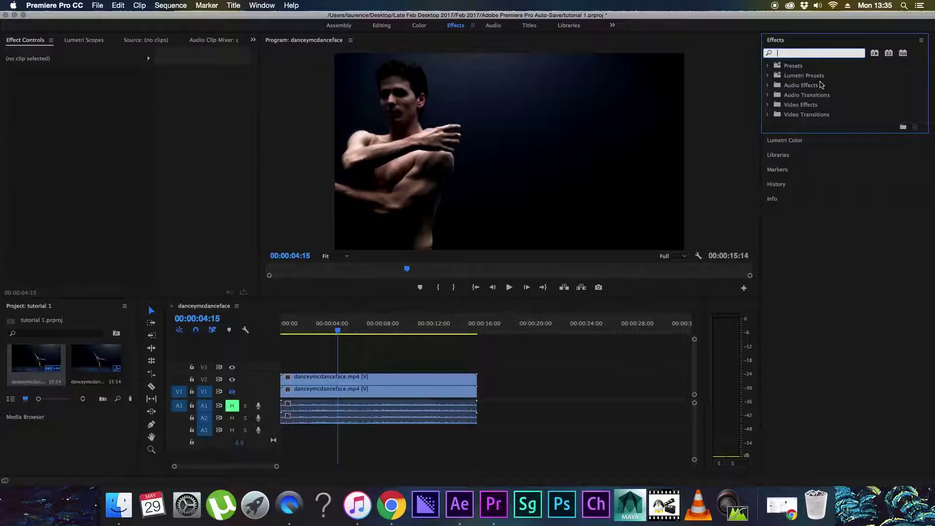
pyautogui.write('proc')
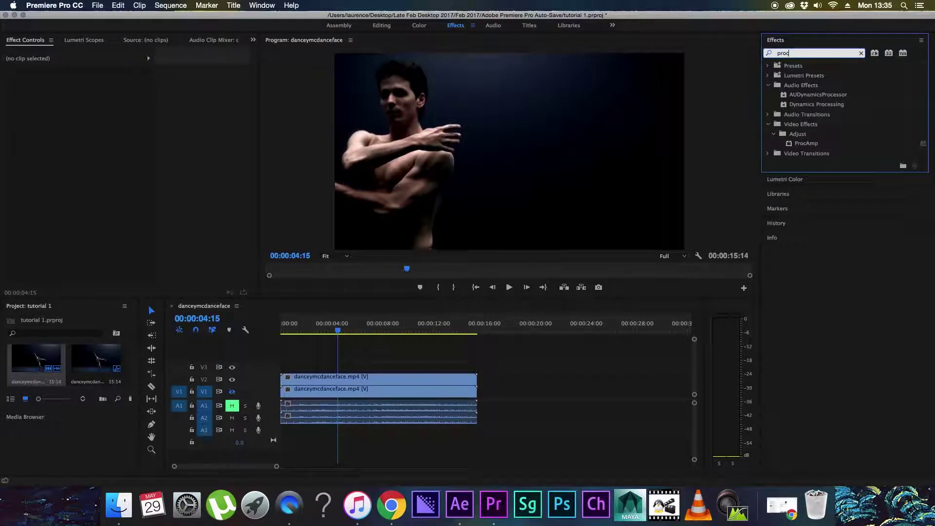
pyautogui.moveTo(794, 145); pyautogui.dragTo(467, 378)
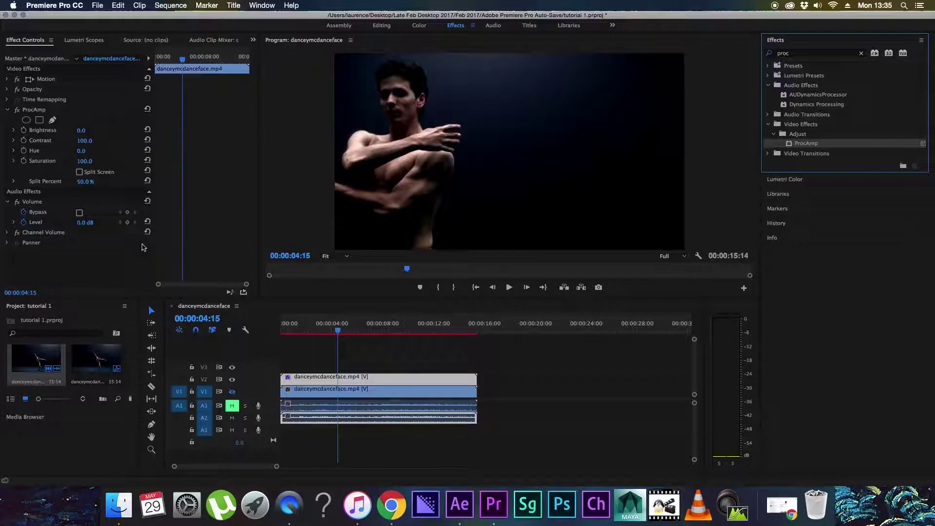
pyautogui.click(14, 162)
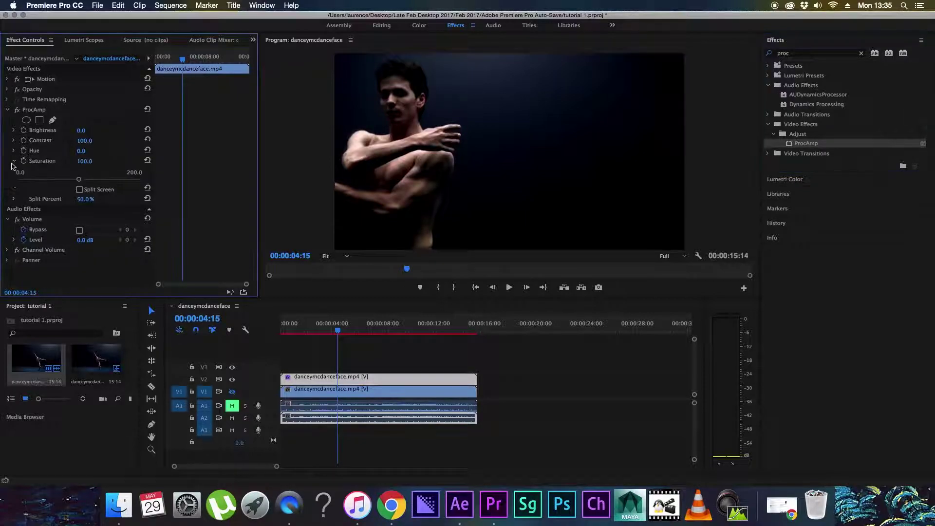
pyautogui.click(18, 180)
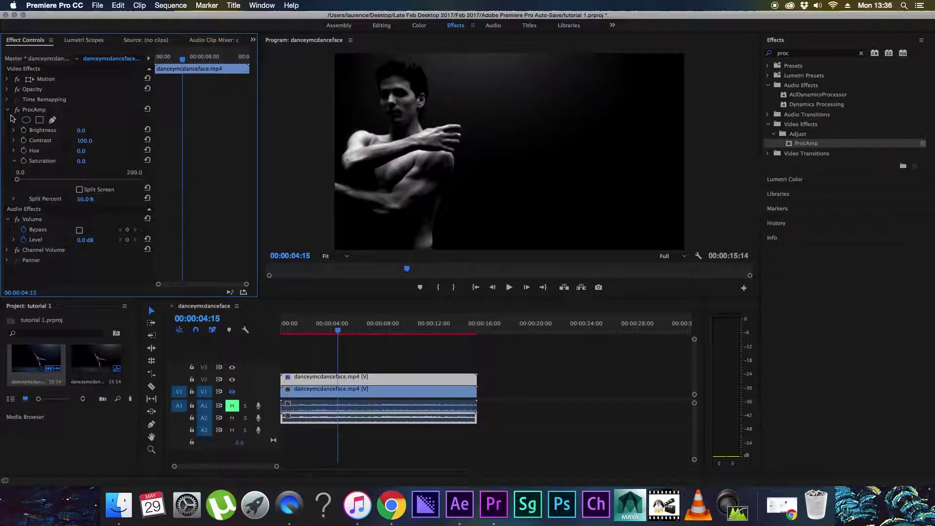
pyautogui.click(7, 110)
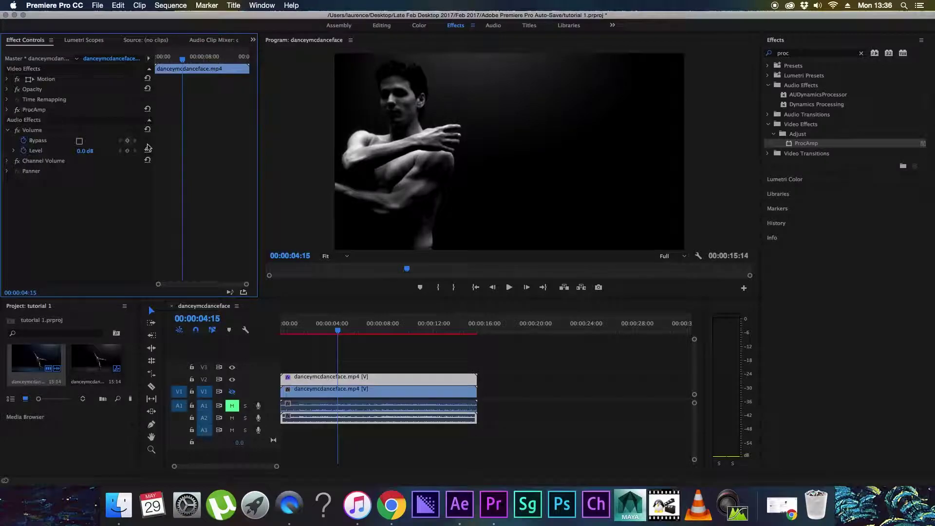
# Apply the Find Edges effect to the clip on track V2 and turn on its Invert option
pyautogui.click(862, 53)
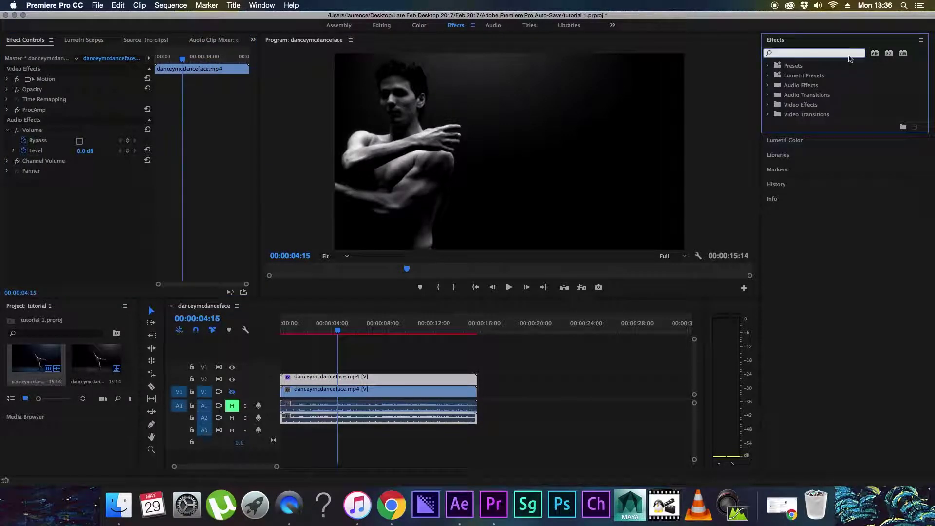
pyautogui.write('f')
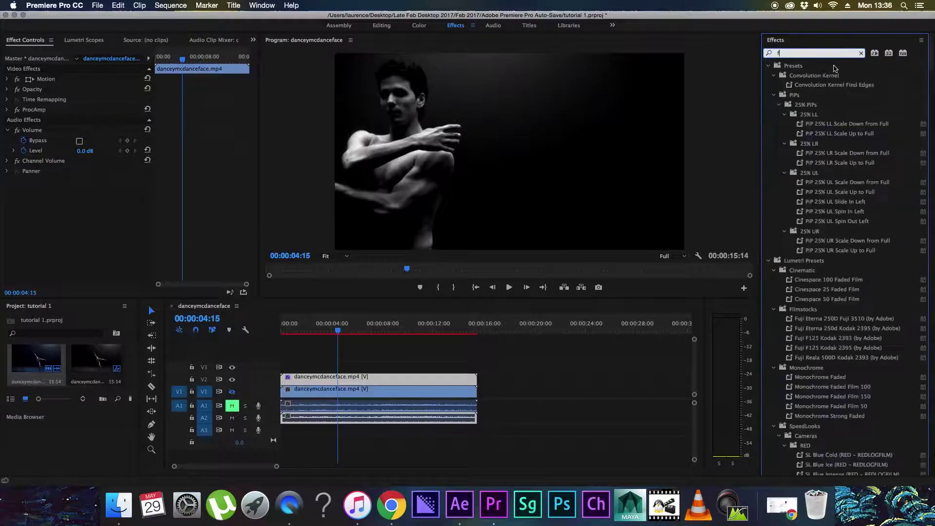
pyautogui.write('ind ')
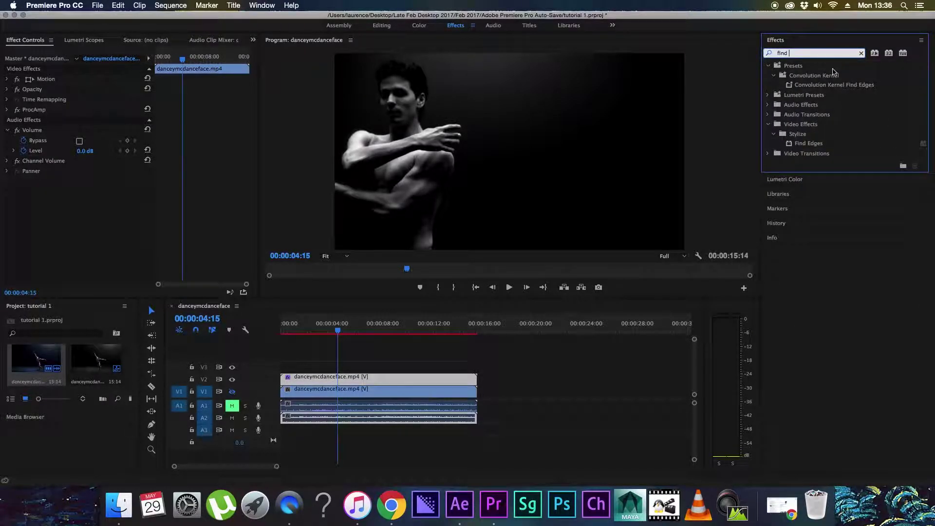
pyautogui.write('edges')
pyautogui.moveTo(808, 145); pyautogui.dragTo(82, 252)
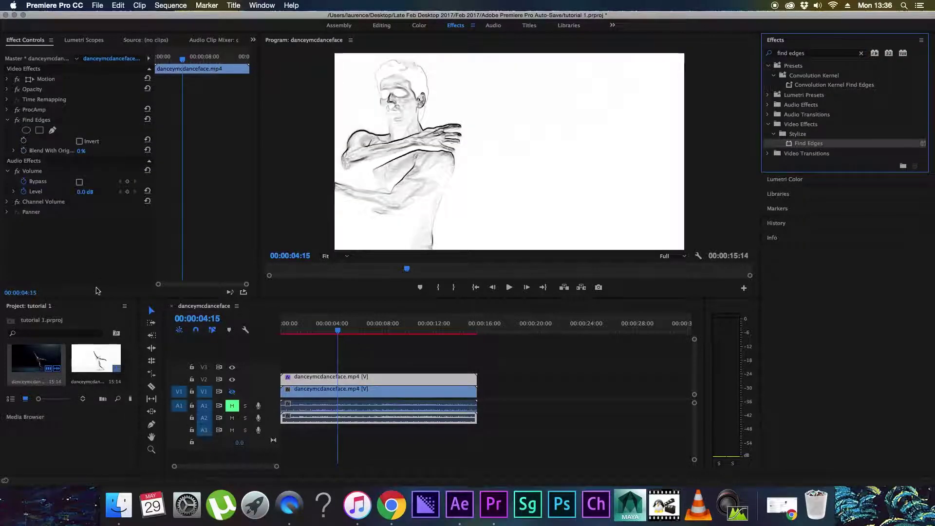
pyautogui.click(79, 143)
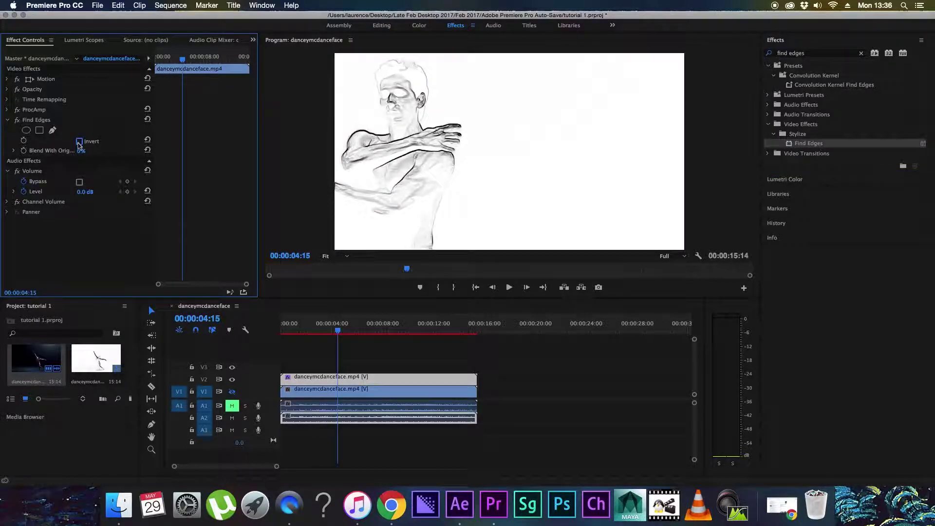
pyautogui.click(80, 141)
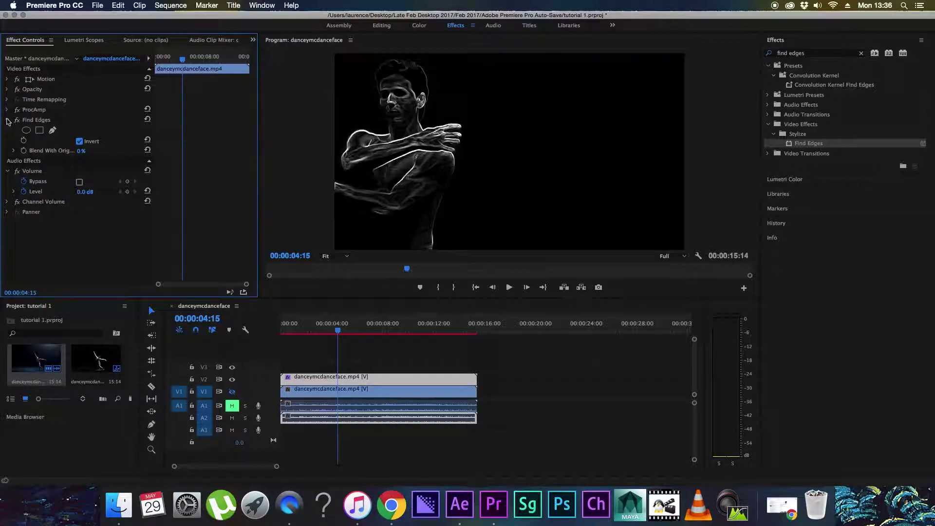
pyautogui.click(7, 120)
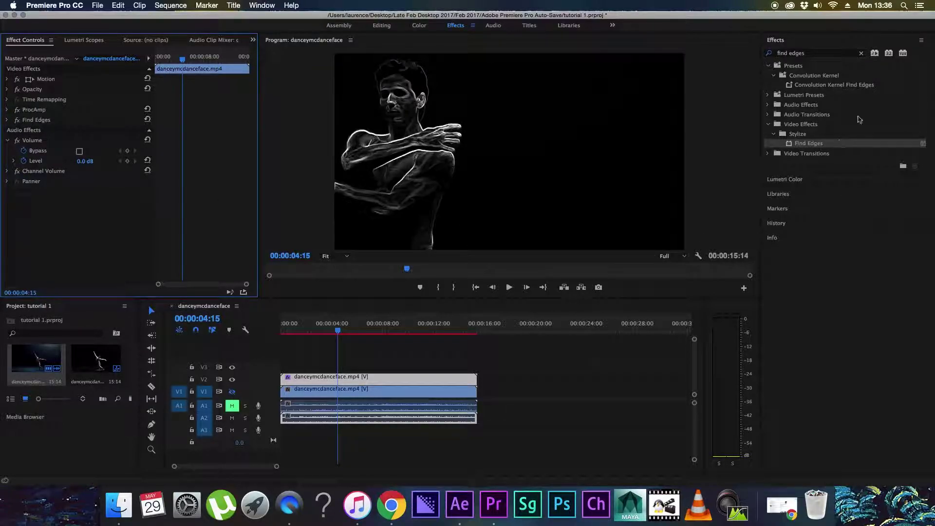
# Apply the Luma Key effect to the V2 clip with threshold 87.0 % and cutoff 87.8 %
pyautogui.click(860, 53)
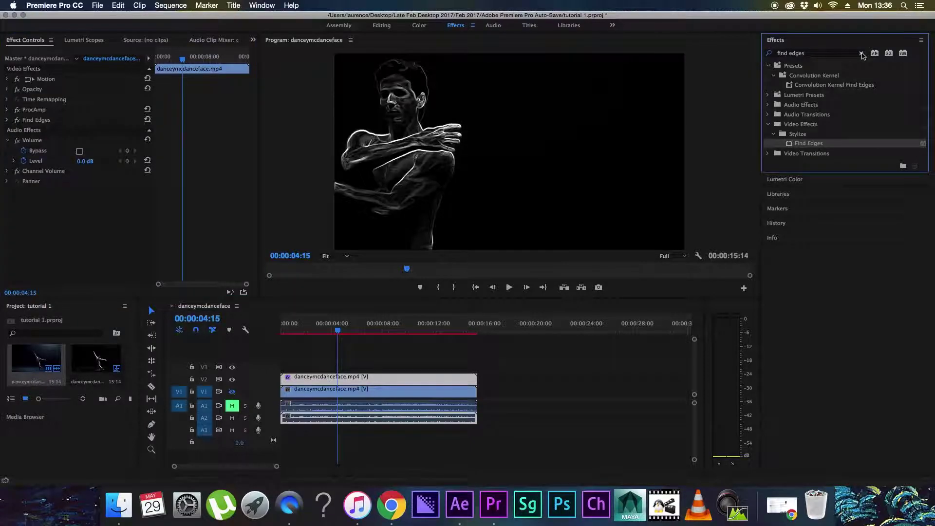
pyautogui.click(834, 58)
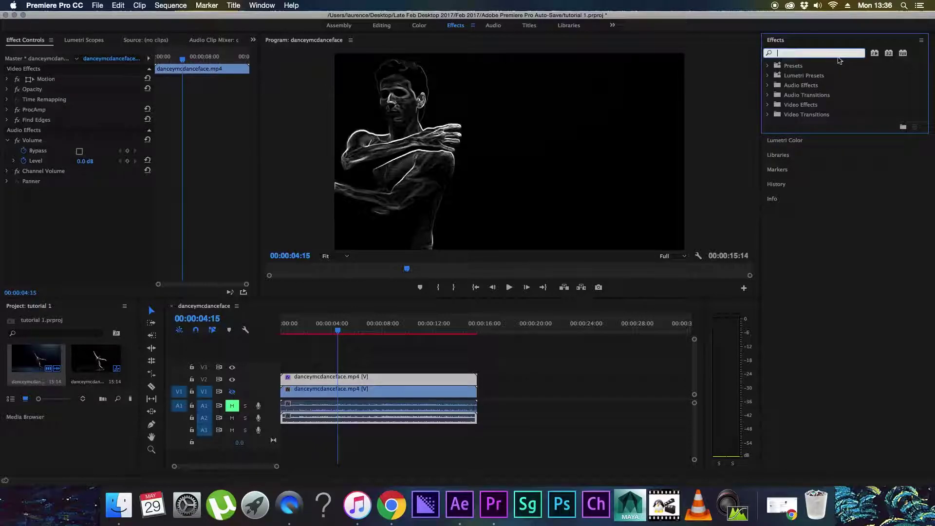
pyautogui.write('luma')
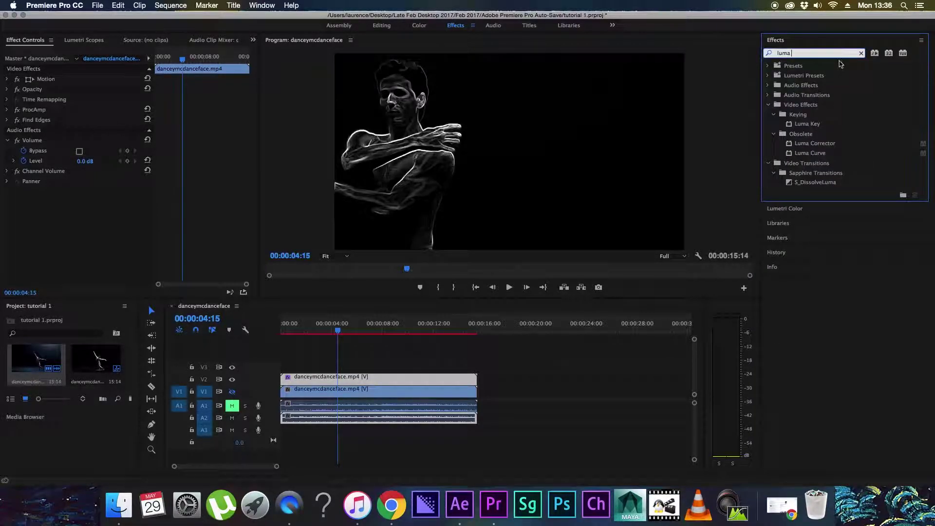
pyautogui.write(' key')
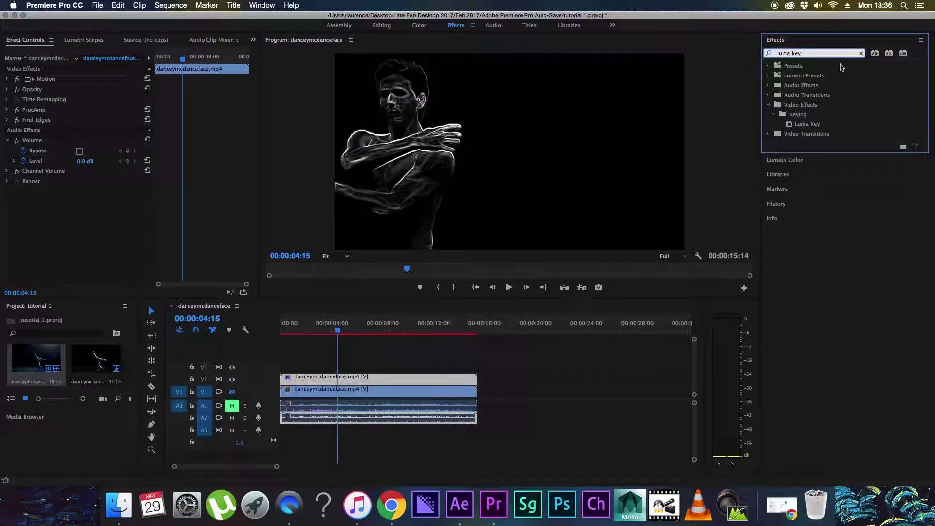
pyautogui.moveTo(828, 124); pyautogui.dragTo(117, 218)
pyautogui.moveTo(91, 225); pyautogui.dragTo(90, 217)
pyautogui.click(13, 161)
pyautogui.click(14, 150)
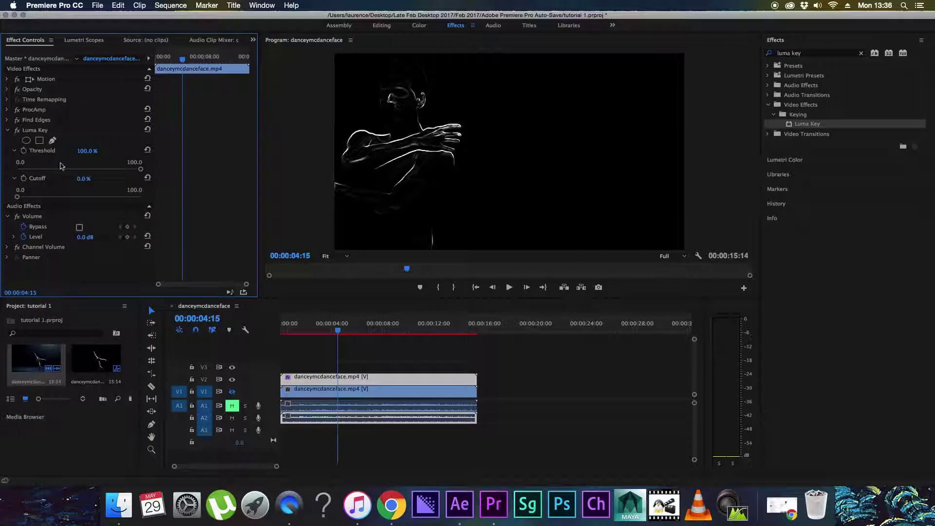
pyautogui.click(125, 170)
pyautogui.click(126, 197)
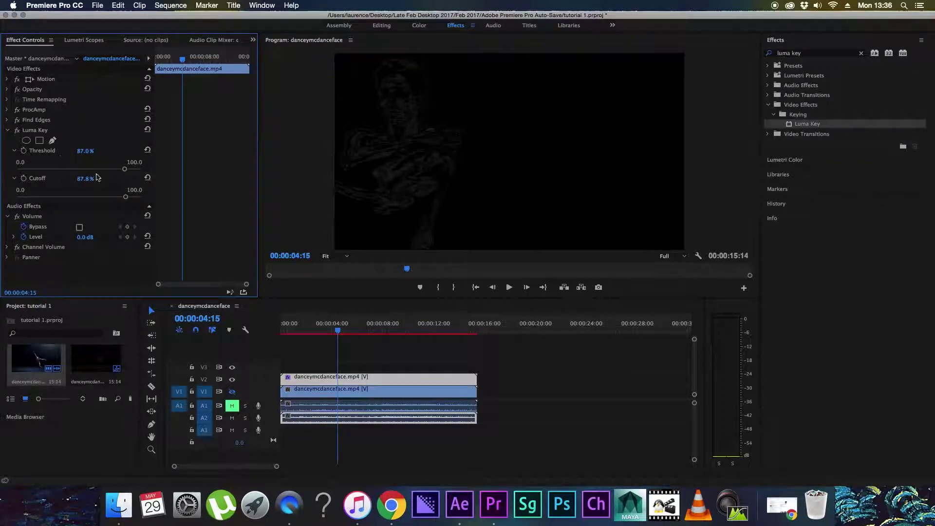
pyautogui.click(7, 130)
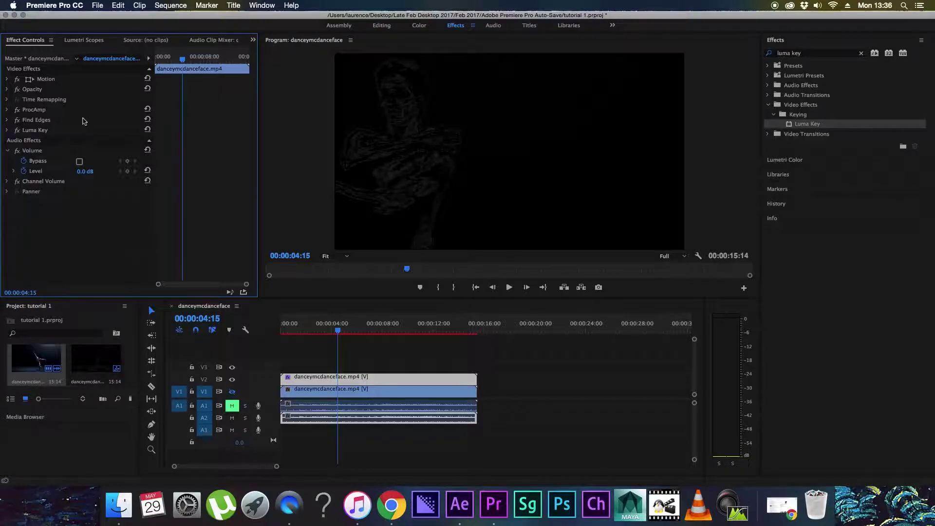
# Apply the Alpha Glow effect to the V2 clip and set its glow to 80
pyautogui.click(861, 53)
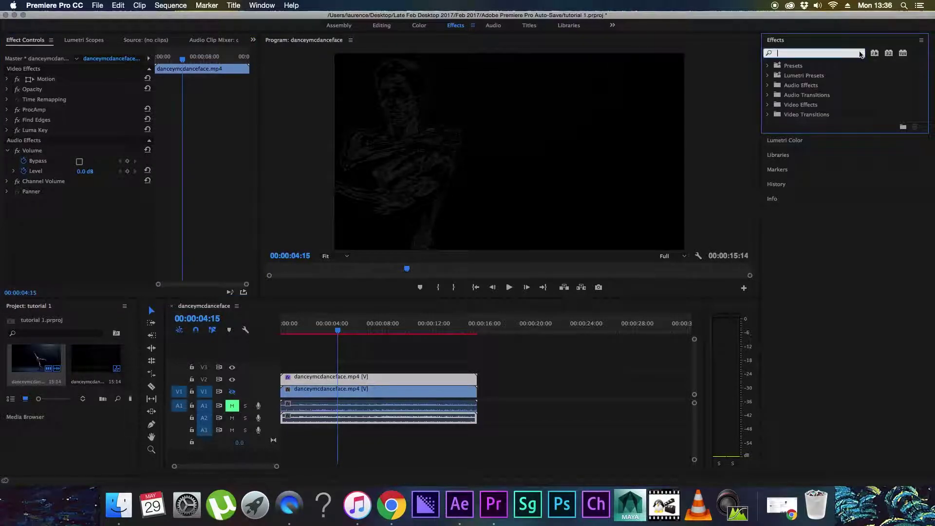
pyautogui.write('a')
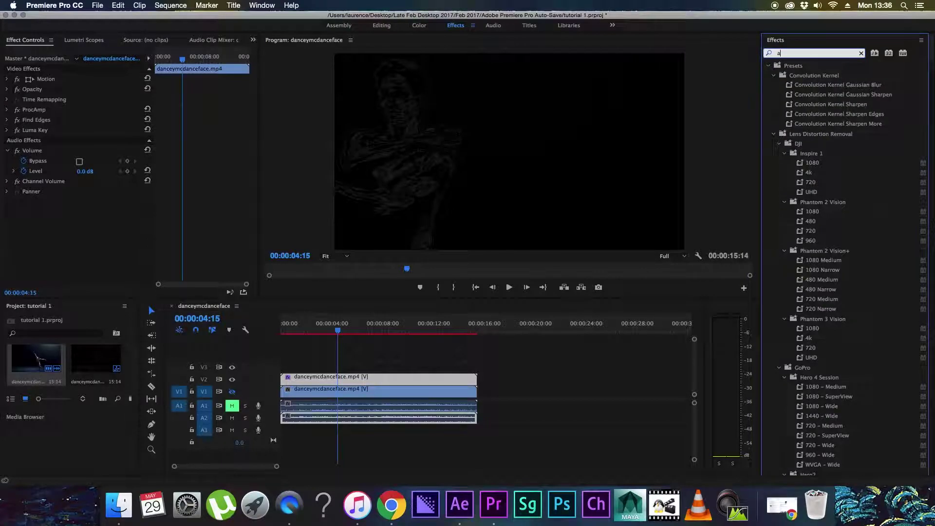
pyautogui.write('lpha')
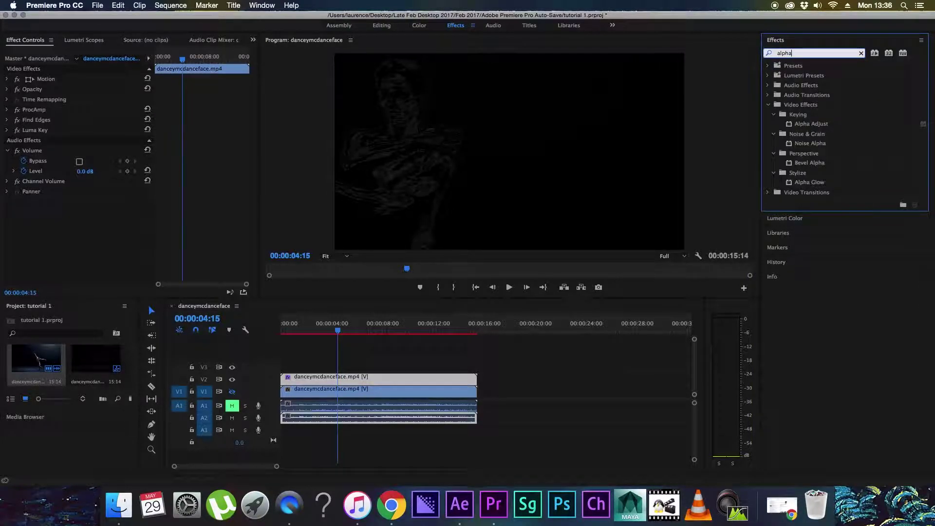
pyautogui.moveTo(830, 188); pyautogui.dragTo(85, 262)
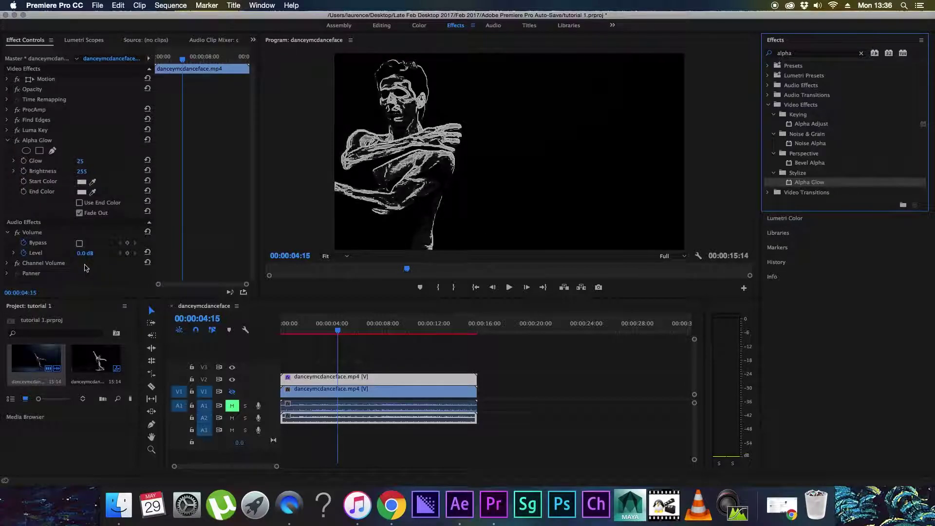
pyautogui.click(14, 160)
pyautogui.moveTo(117, 180); pyautogui.dragTo(149, 183)
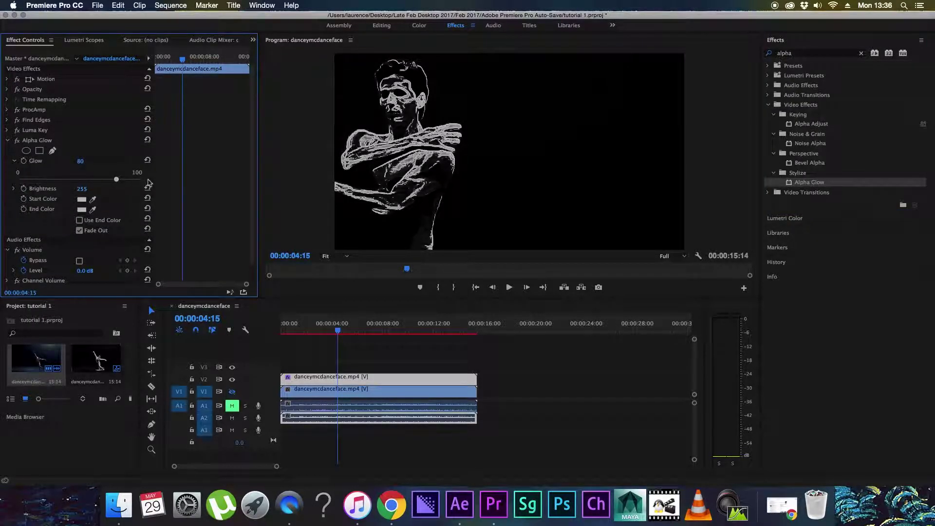
pyautogui.click(8, 141)
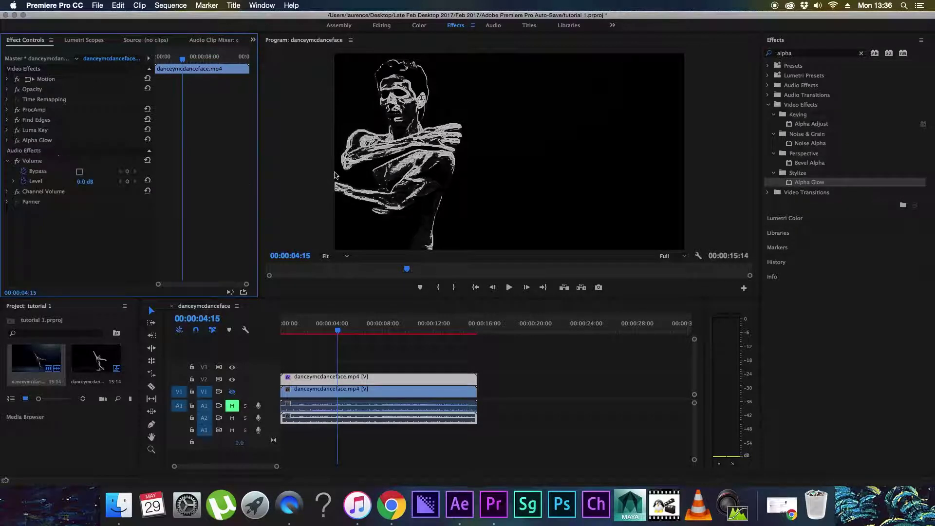
# Apply the Gaussian Blur effect to the V2 clip and set its blurriness to 3.1
pyautogui.click(862, 54)
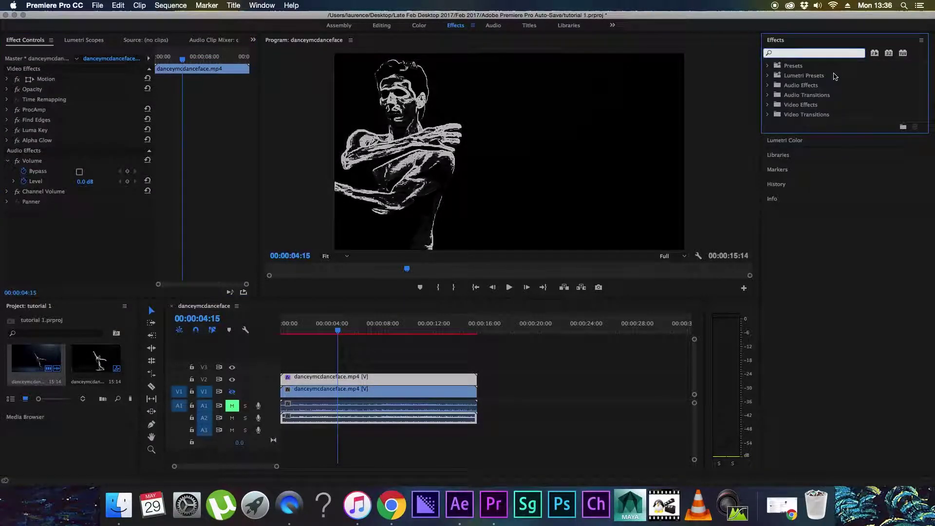
pyautogui.write('gau')
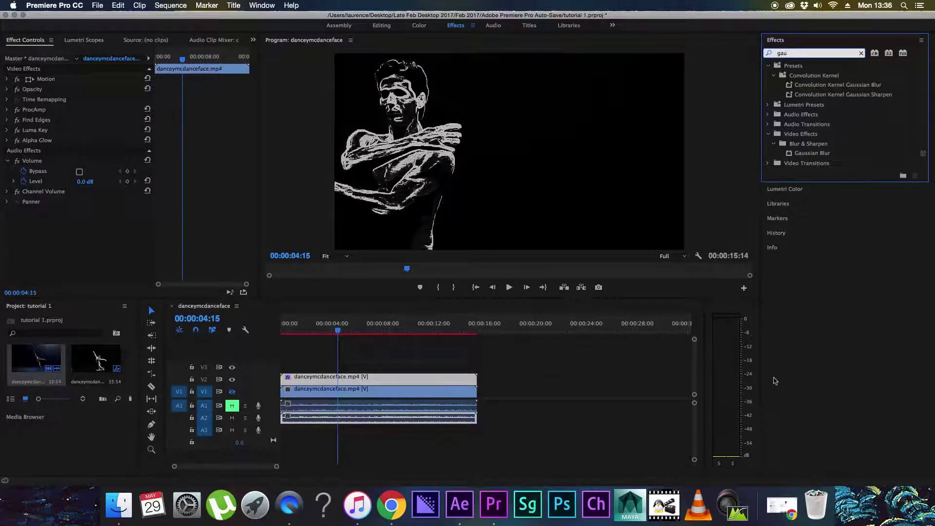
pyautogui.moveTo(809, 153); pyautogui.dragTo(82, 243)
pyautogui.click(15, 172)
pyautogui.moveTo(18, 190); pyautogui.dragTo(25, 194)
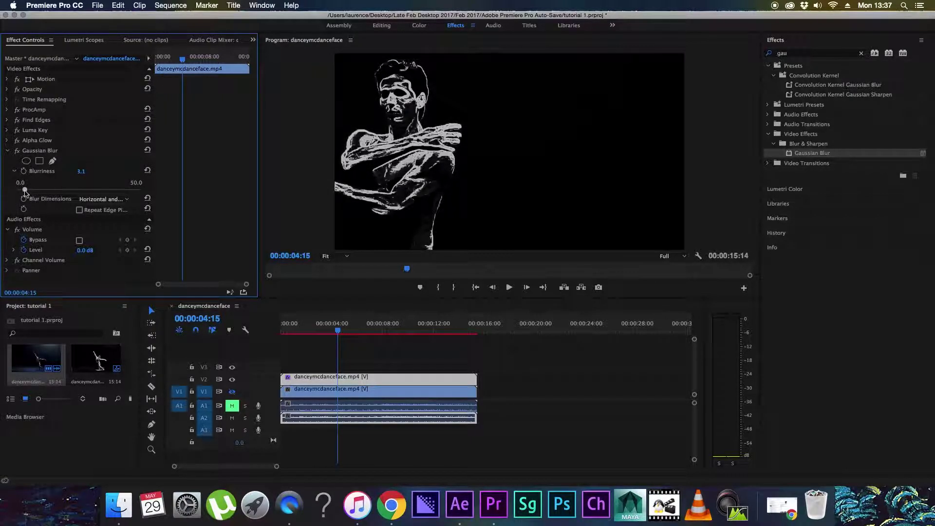
pyautogui.click(7, 150)
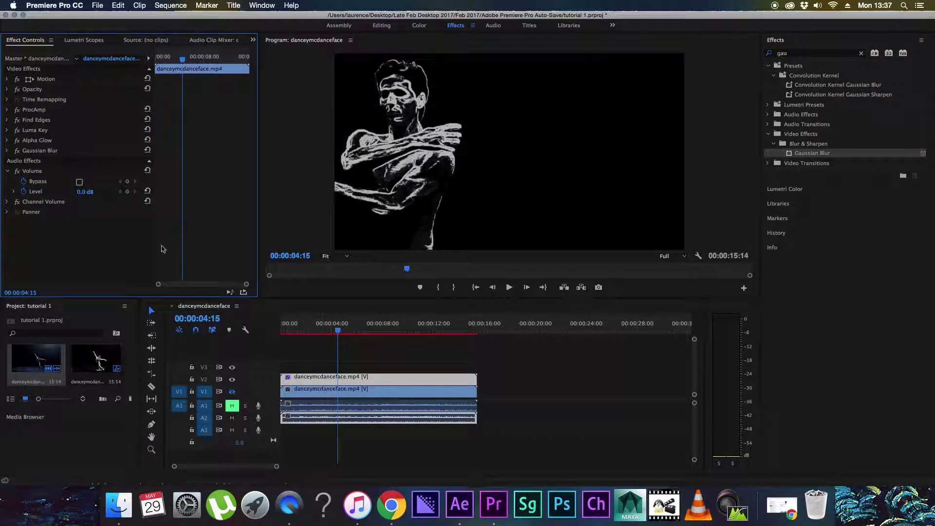
# Open the media export settings for the danceymcdanceface sequence and keep H.264 as the format
pyautogui.click(97, 6)
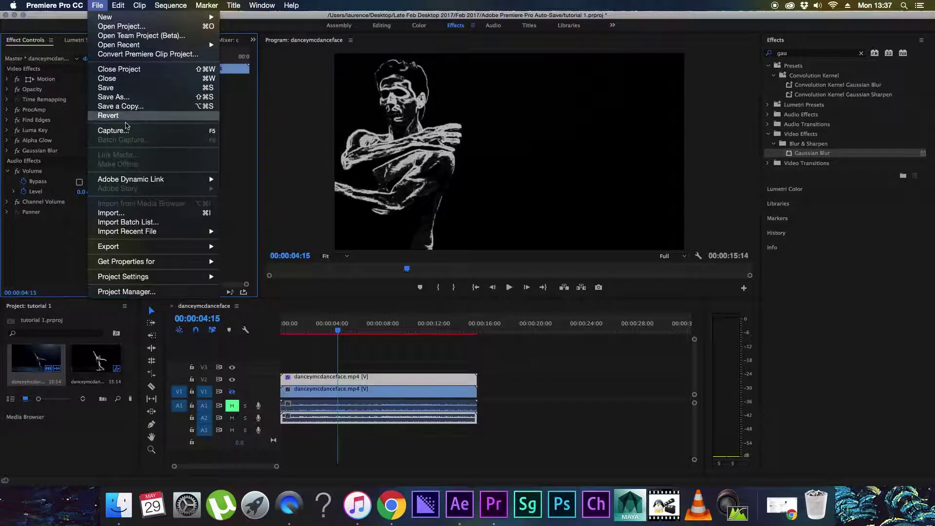
pyautogui.click(413, 364)
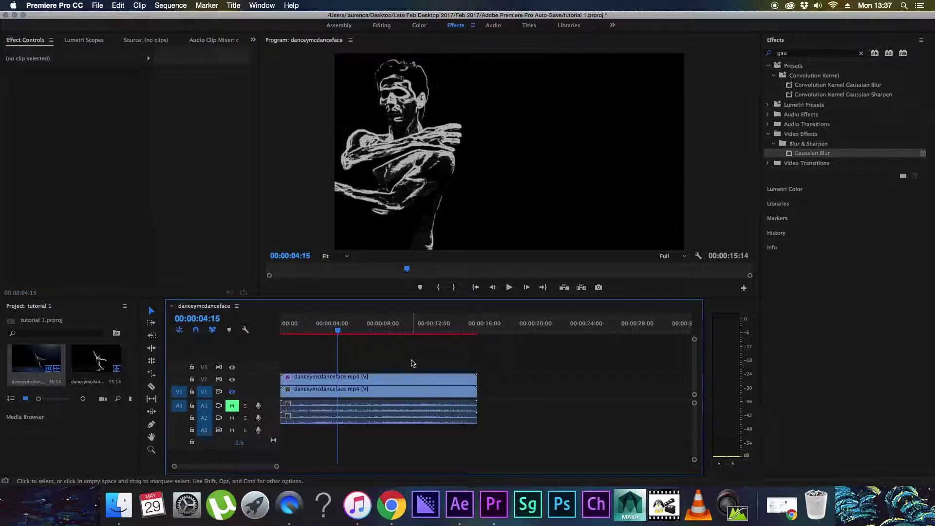
pyautogui.click(99, 6)
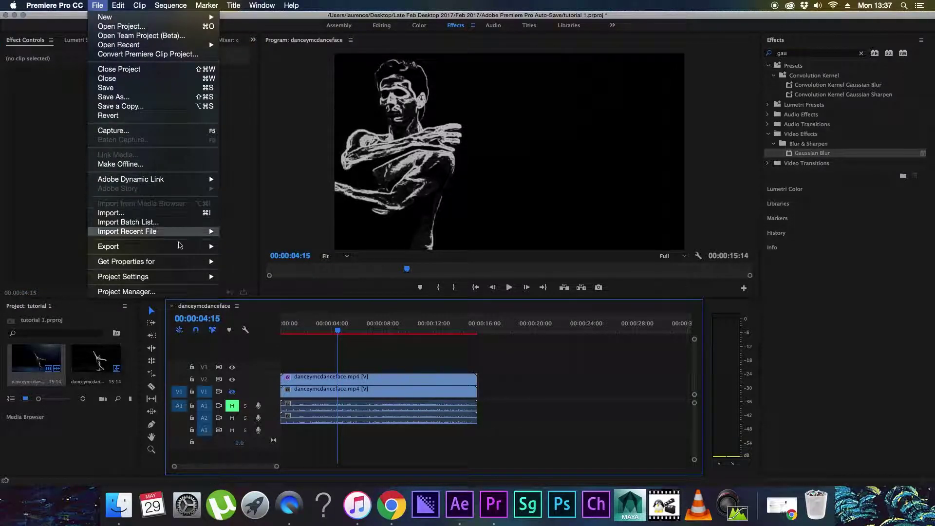
pyautogui.moveTo(211, 248)
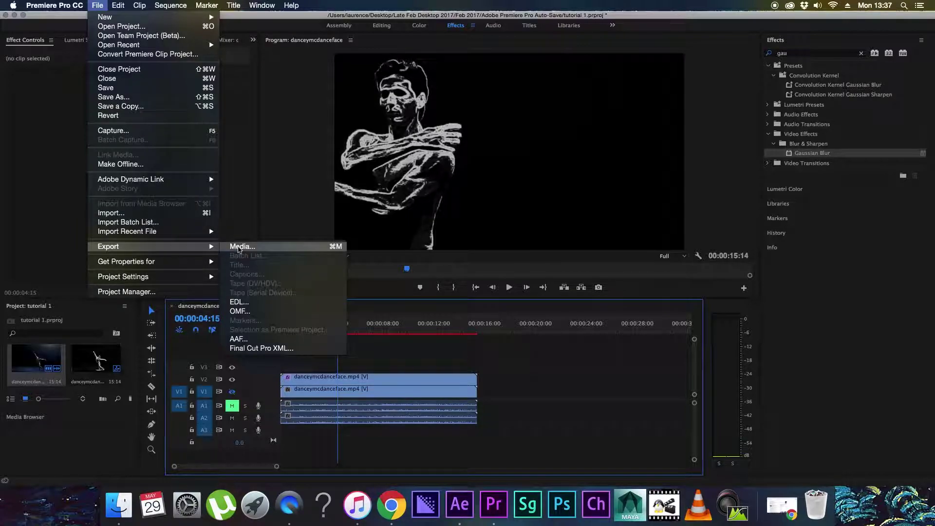
pyautogui.click(239, 241)
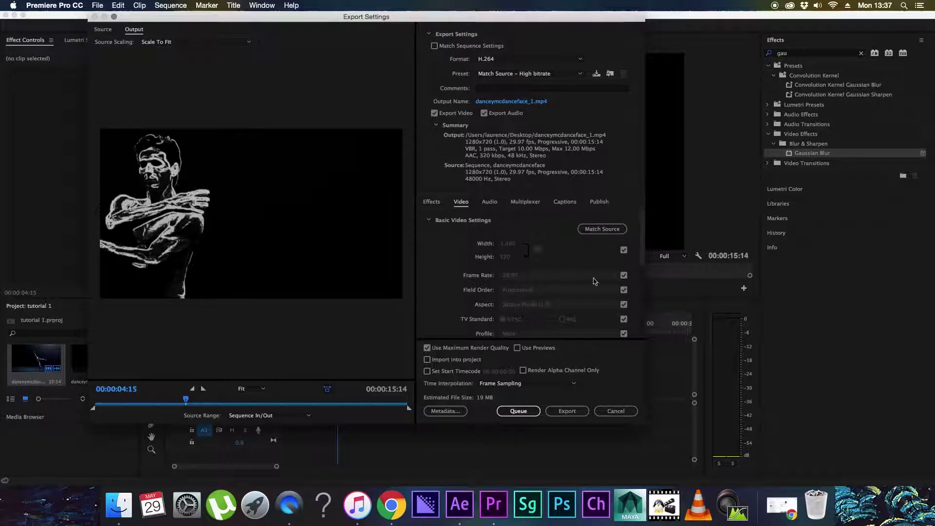
pyautogui.click(494, 59)
pyautogui.click(504, 59)
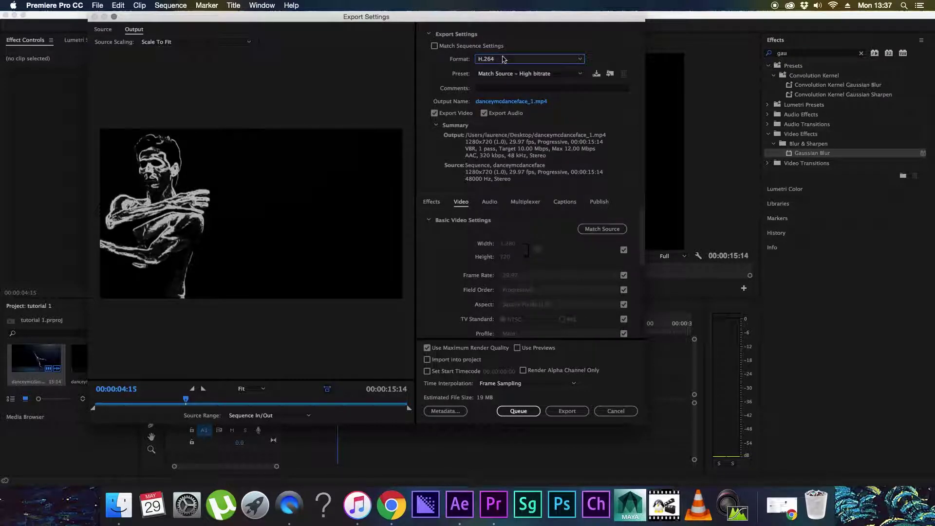
pyautogui.click(504, 60)
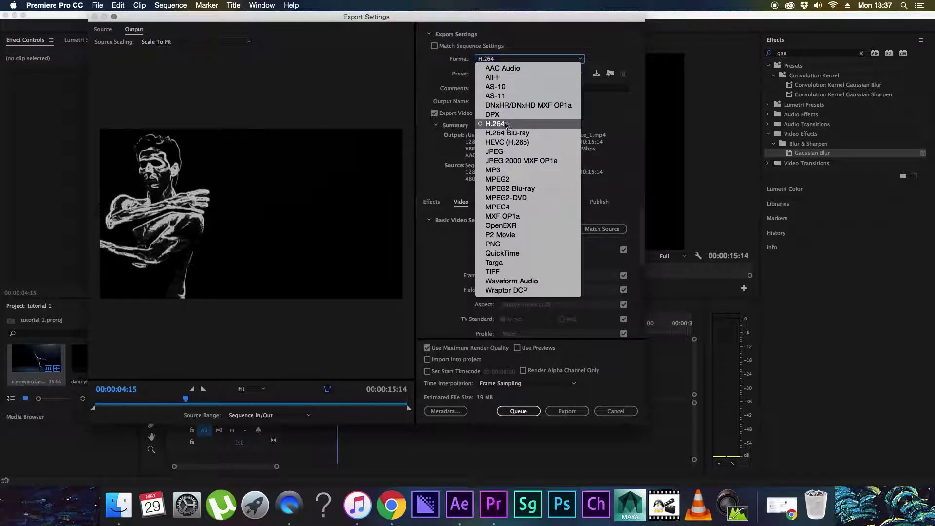
pyautogui.click(453, 85)
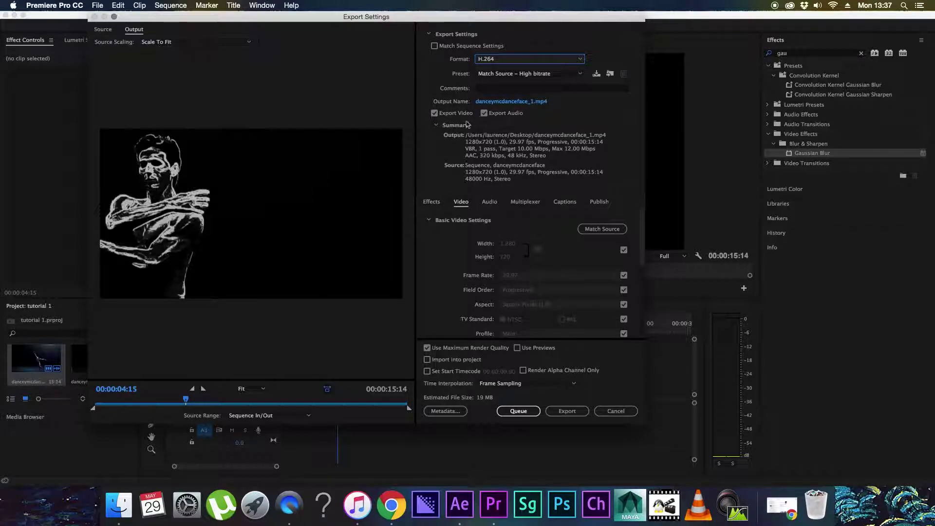
# Name the export's output file aasdaflgf and save it to the Desktop as an MP4 video
pyautogui.click(503, 103)
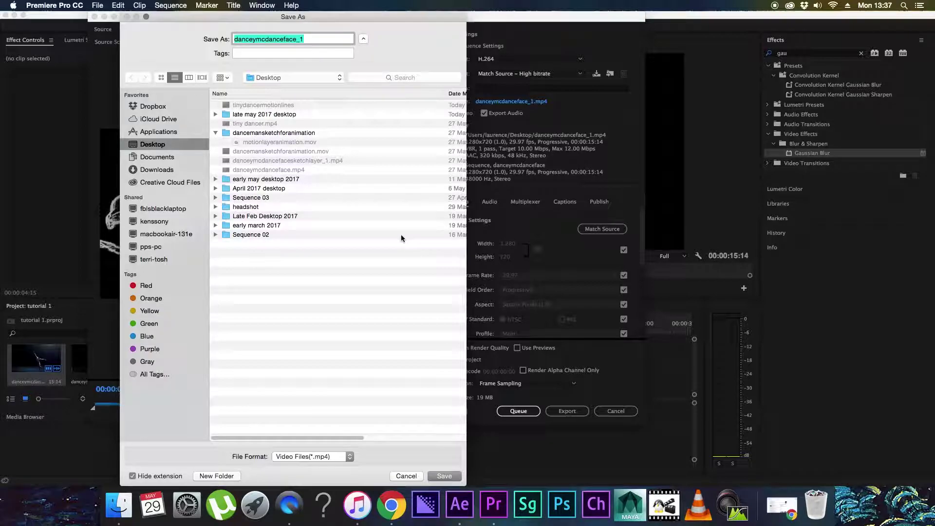
pyautogui.write('aasdaflgf')
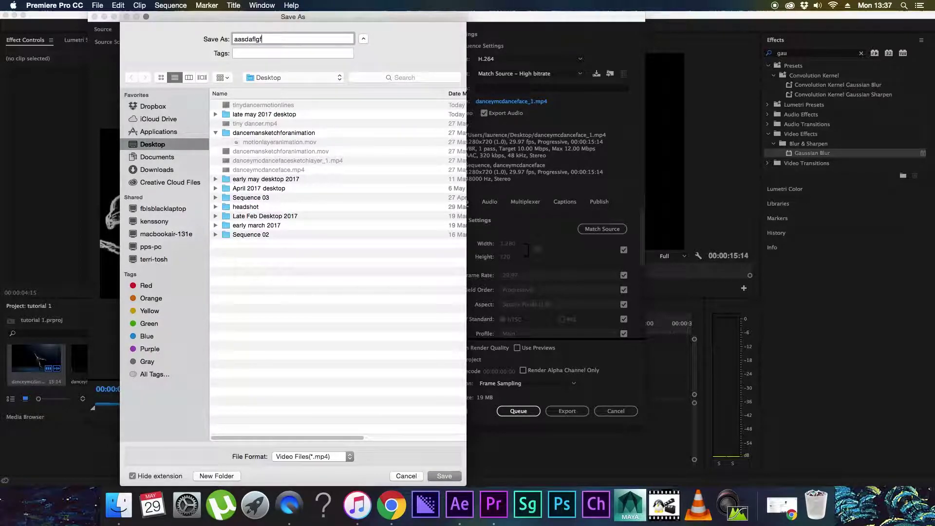
pyautogui.press('Return')
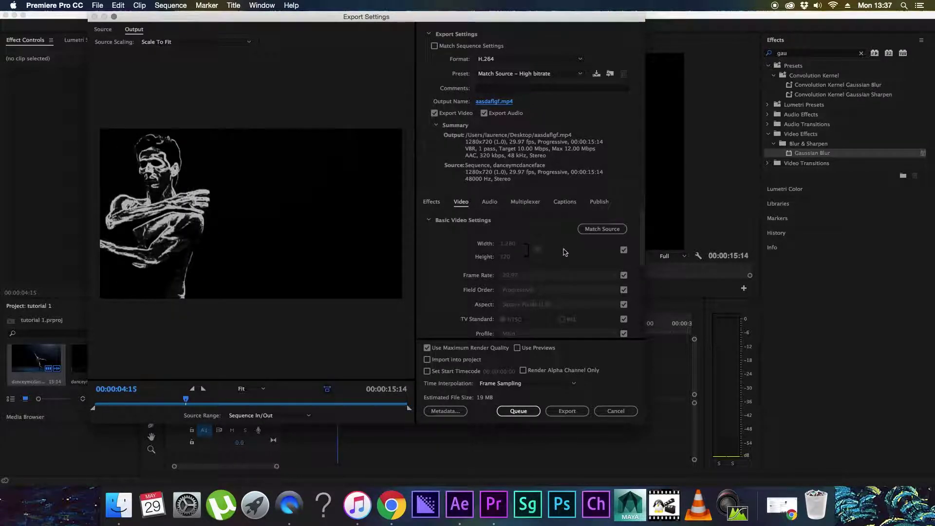
# Match the export's video settings to the source with Render at Maximum Depth enabled, and start the export
pyautogui.click(595, 229)
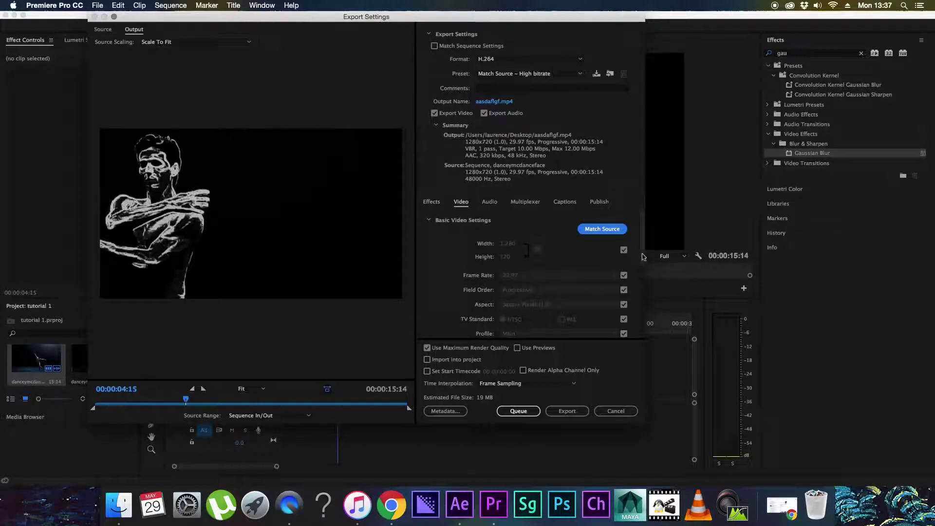
pyautogui.scroll(-5, 633, 263)
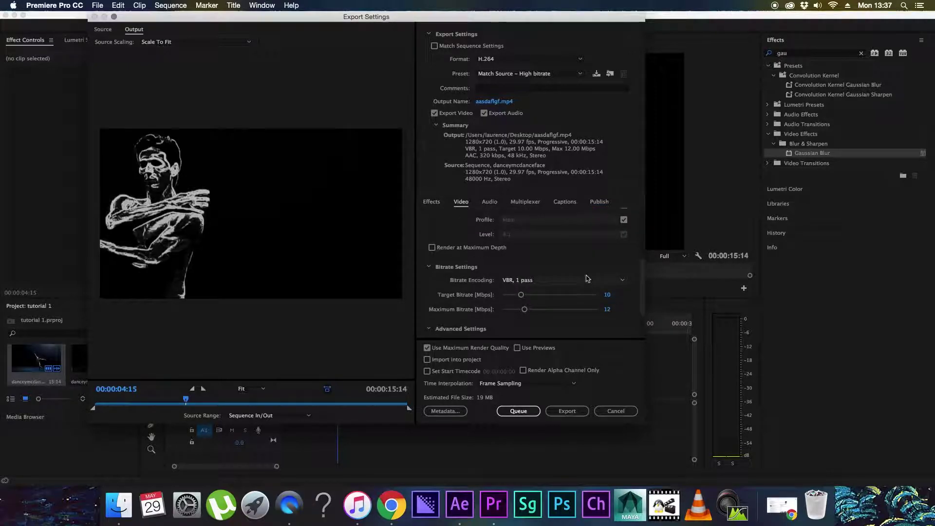
pyautogui.click(480, 248)
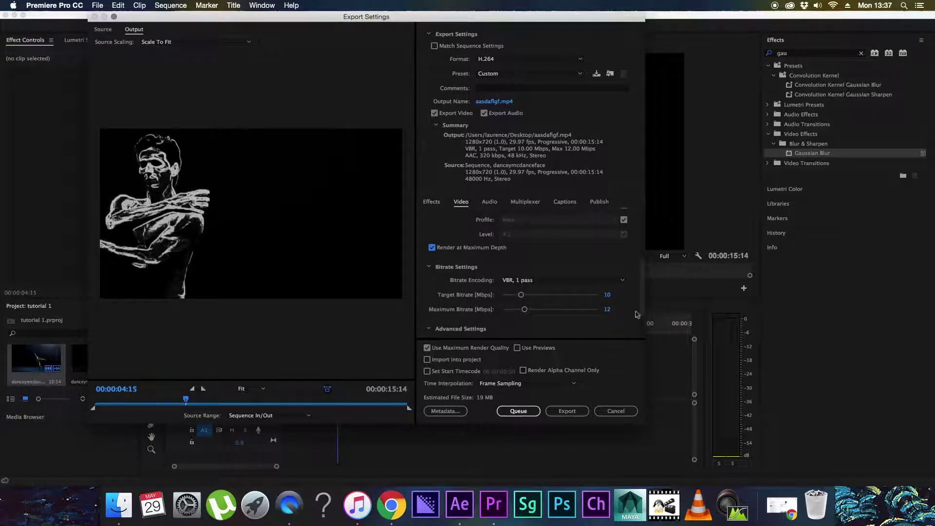
pyautogui.scroll(-3, 639, 308)
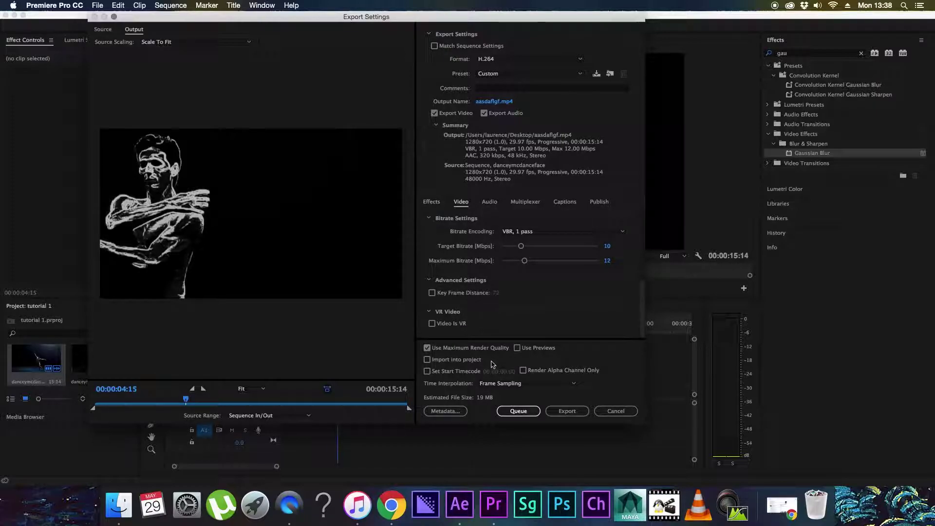
pyautogui.click(560, 413)
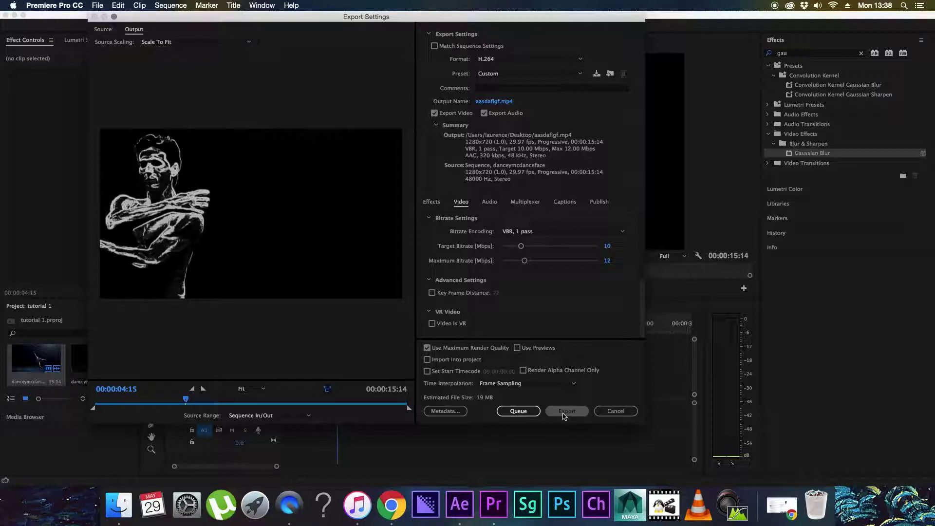
pyautogui.click(566, 411)
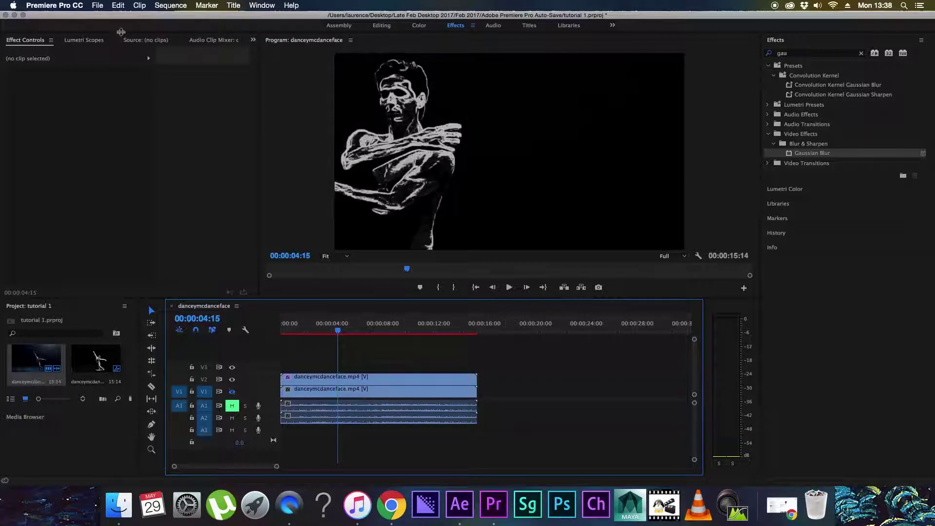
# Import danceymcdancefacesketchlayer_1.mp4 from the Desktop into the project
pyautogui.click(99, 6)
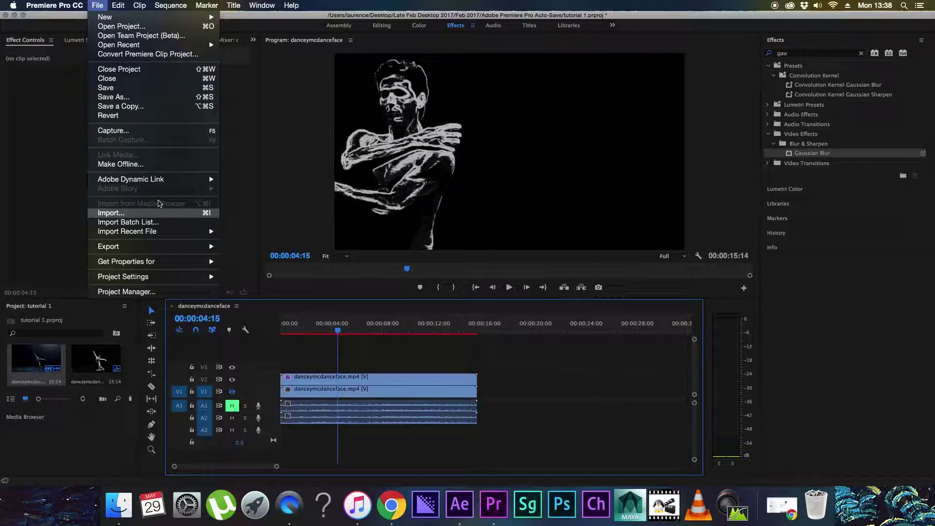
pyautogui.click(162, 213)
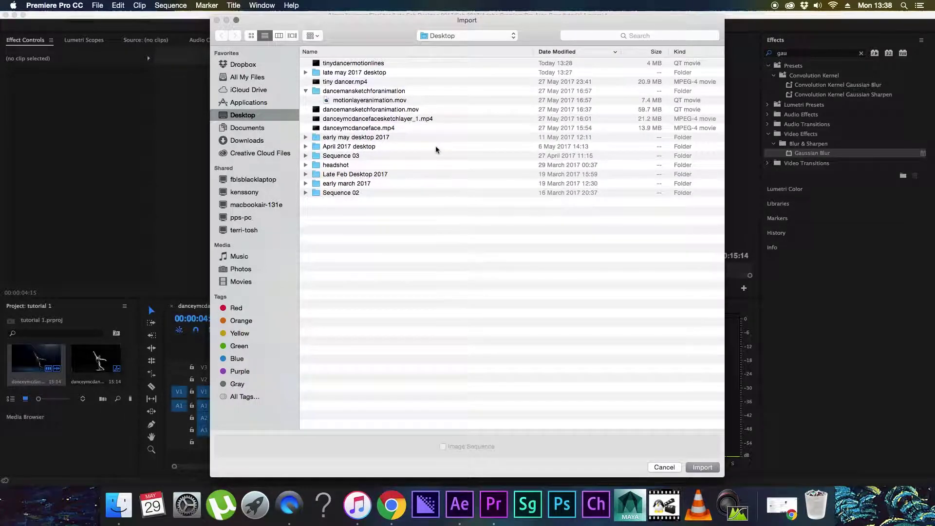
pyautogui.click(432, 119)
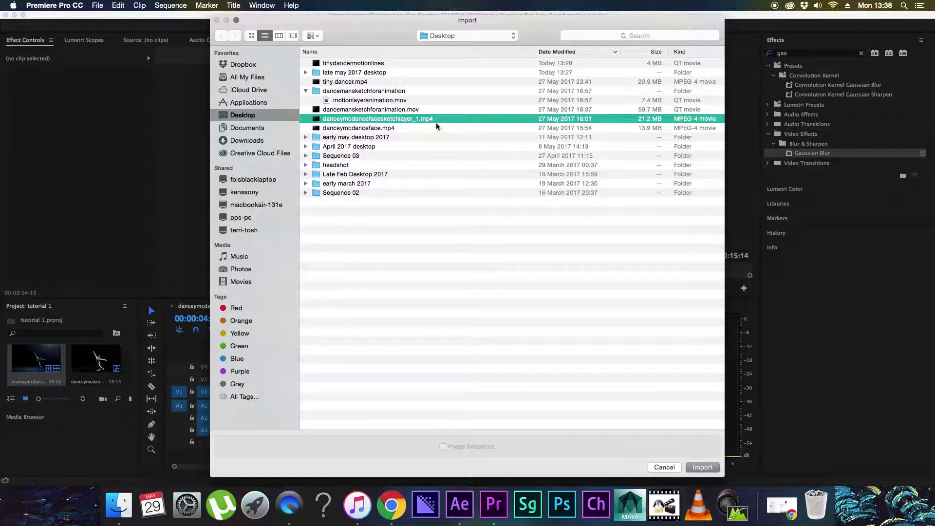
pyautogui.doubleClick(436, 121)
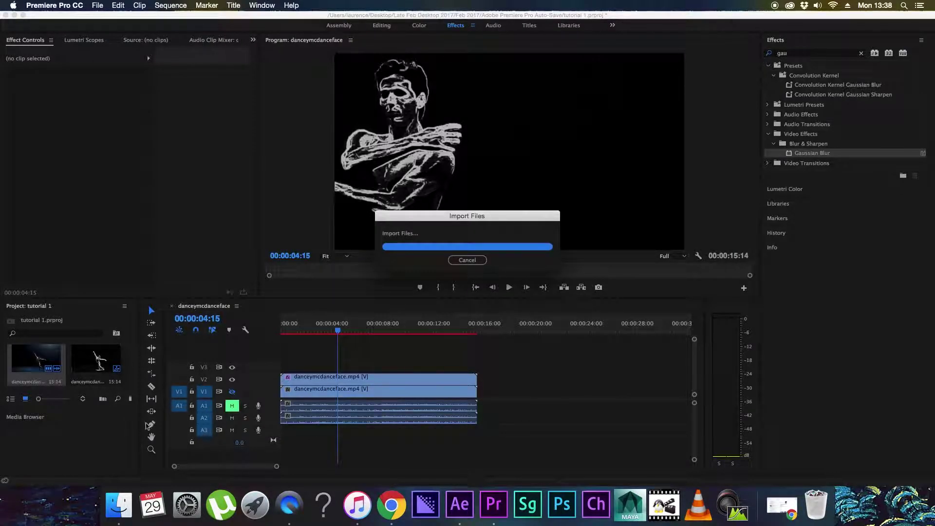
# Replace the V2 clip with danceymcdancefacesketchlayer_1.mp4 at the sequence start and preview playback from 00:00:03:12
pyautogui.moveTo(42, 405); pyautogui.dragTo(269, 369)
pyautogui.click(330, 382)
pyautogui.press('Delete')
pyautogui.moveTo(331, 365); pyautogui.dragTo(331, 377)
pyautogui.click(325, 329)
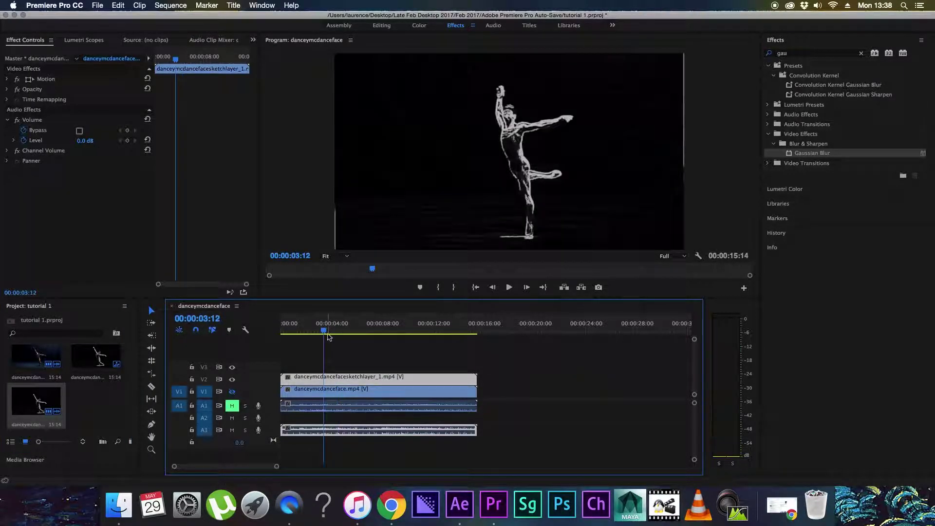
pyautogui.press('space')
pyautogui.press('space')
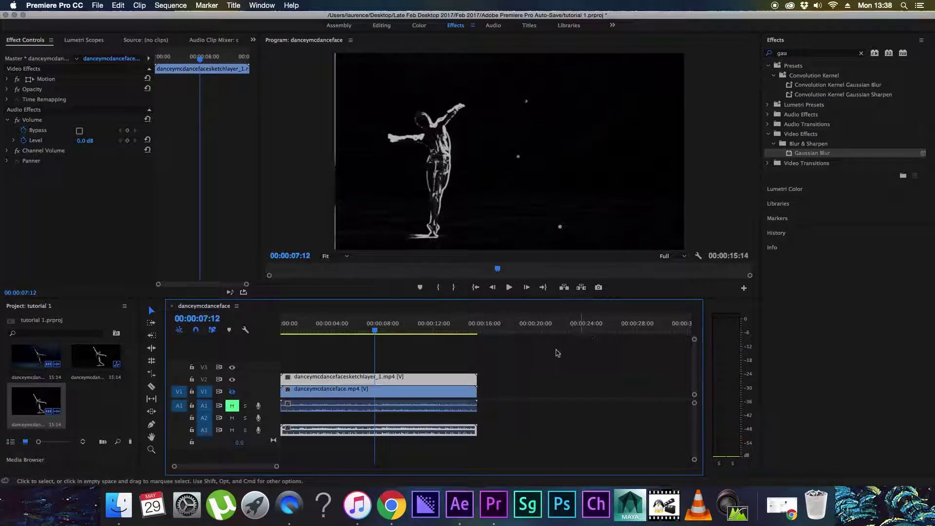
# Find the Posterize Time effect and apply it to the sketch layer clip on V2
pyautogui.click(861, 53)
pyautogui.click(843, 52)
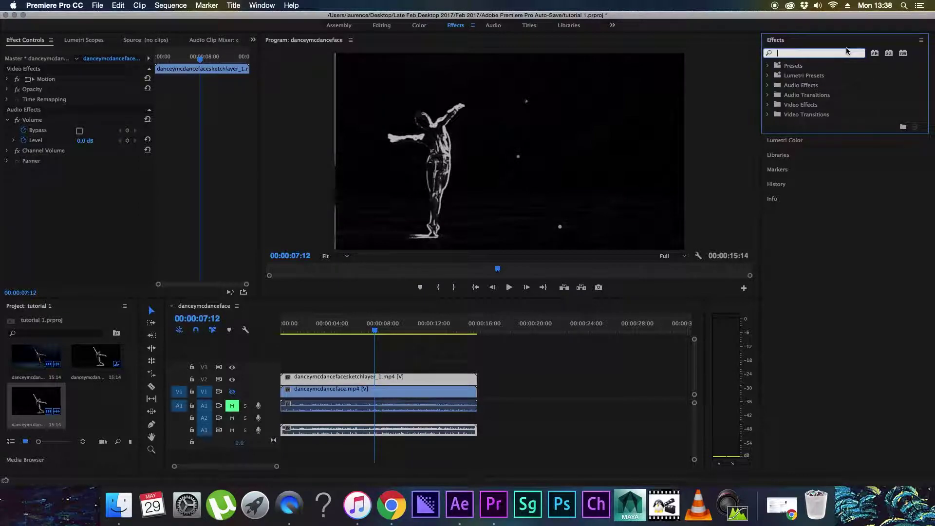
pyautogui.write('time')
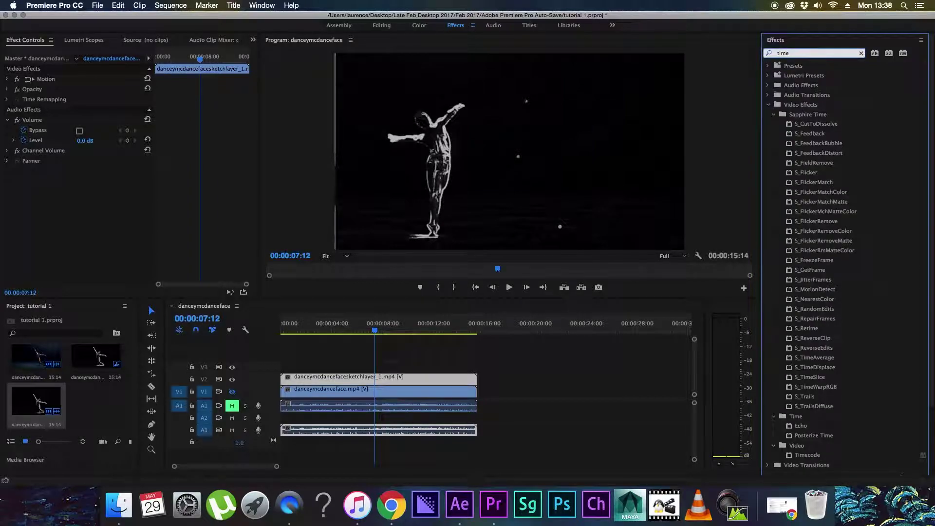
pyautogui.press('BackSpace')
pyautogui.press('BackSpace')
pyautogui.press('BackSpace')
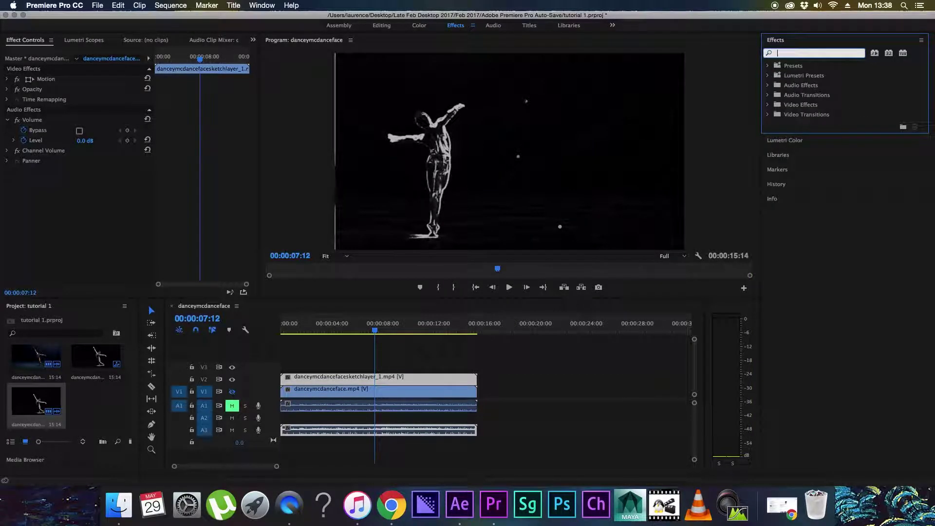
pyautogui.write('poster')
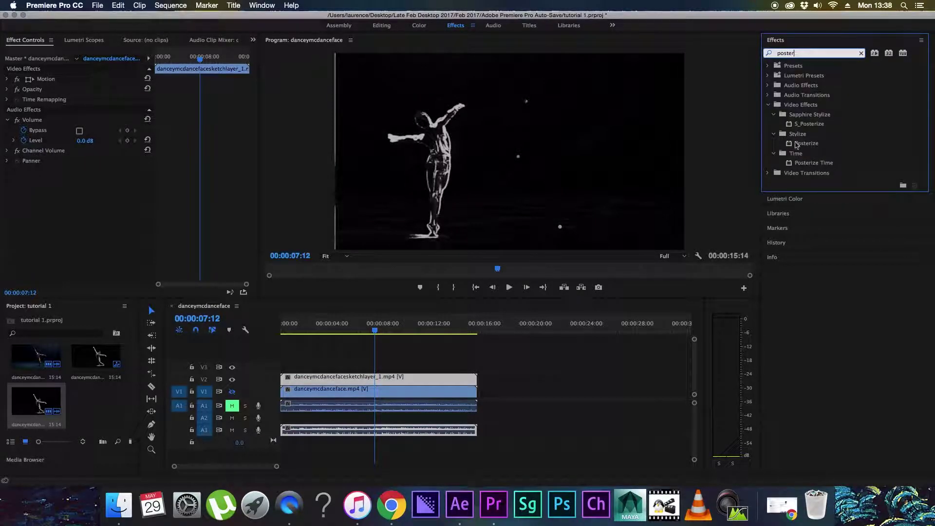
pyautogui.moveTo(809, 164); pyautogui.dragTo(444, 377)
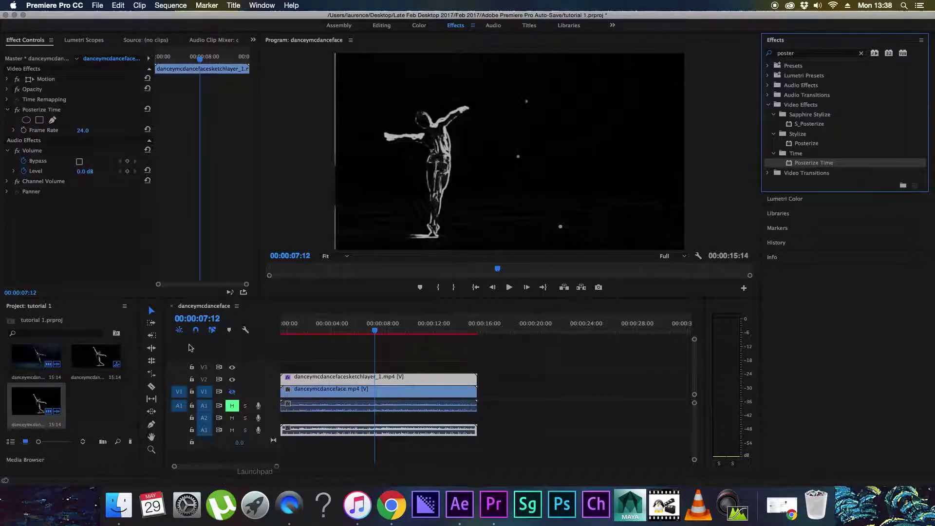
# Try a Posterize Time frame rate of 15 by playing the sequence from the start, and remove the effect
pyautogui.click(13, 130)
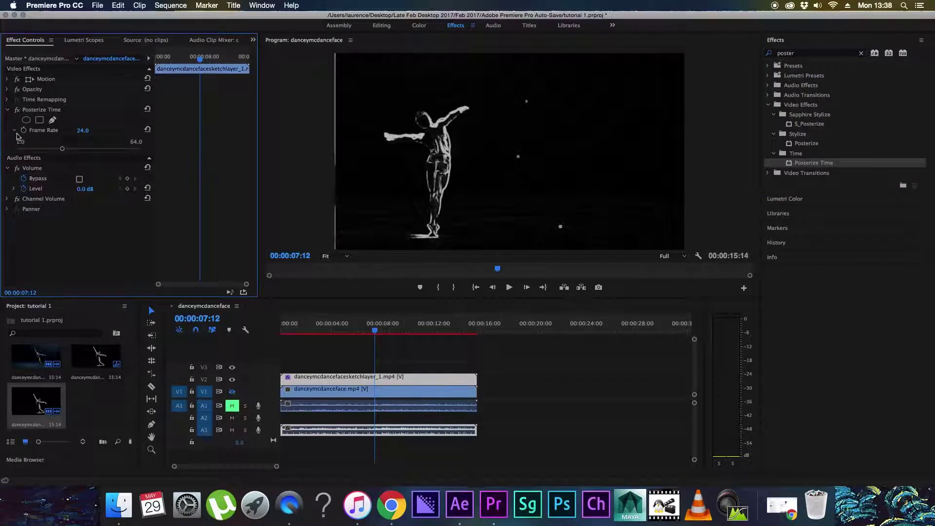
pyautogui.click(82, 128)
pyautogui.write('15')
pyautogui.press('Return')
pyautogui.click(282, 326)
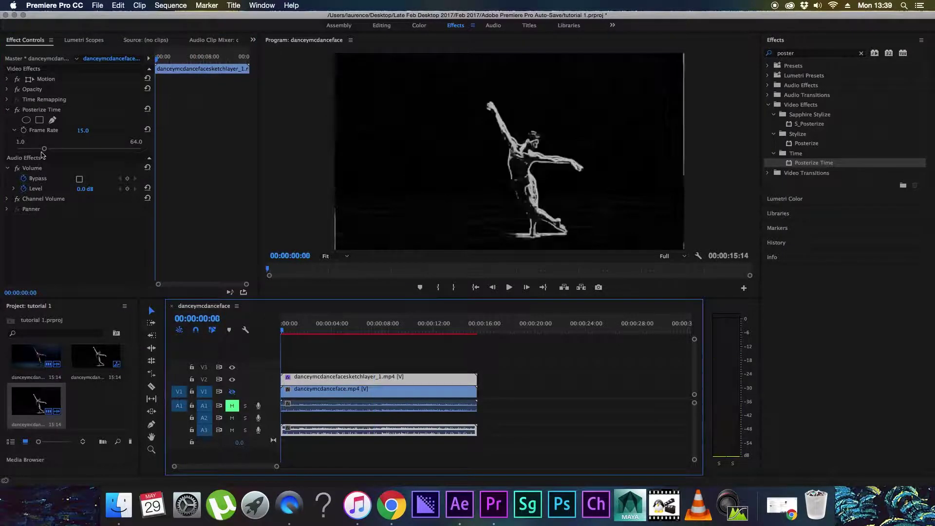
pyautogui.press('space')
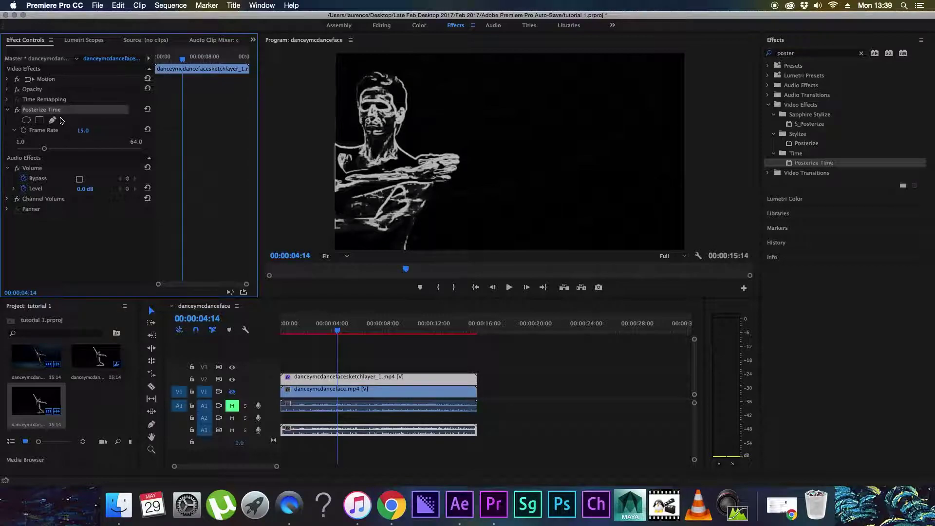
pyautogui.press('Delete')
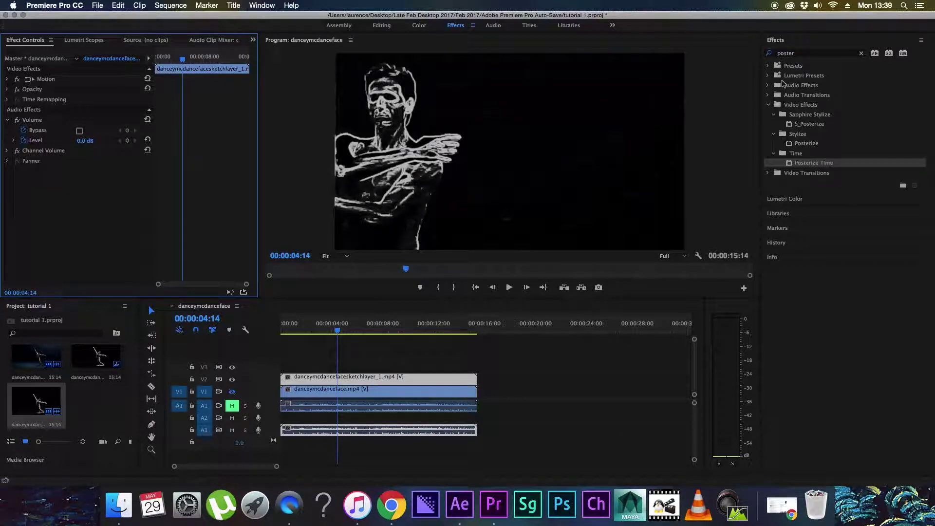
# Apply the S_DistortChroma effect from the Sapphire Distort group to the sketch layer clip on V2
pyautogui.click(862, 53)
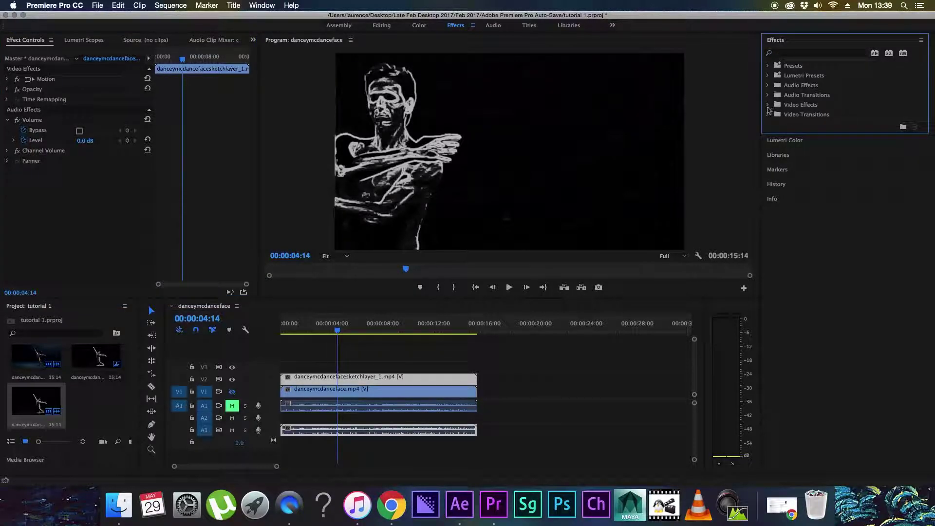
pyautogui.click(767, 105)
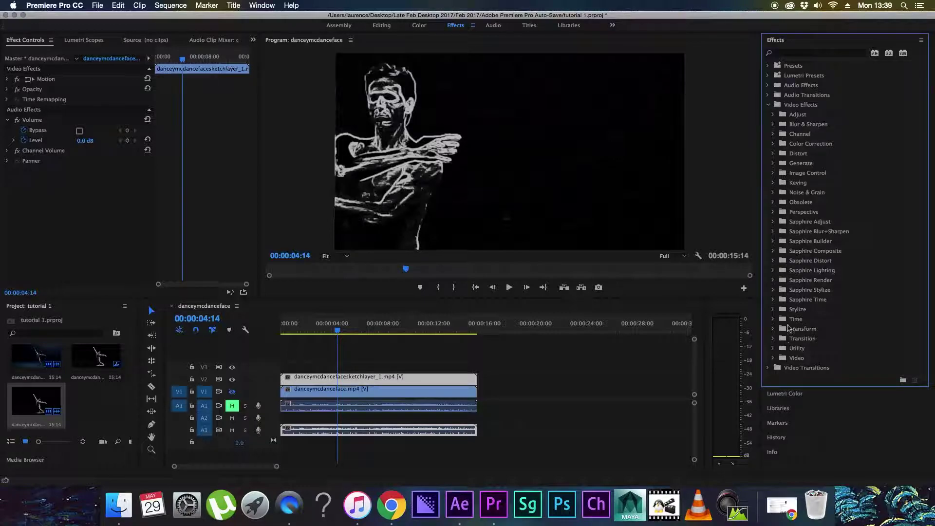
pyautogui.click(773, 261)
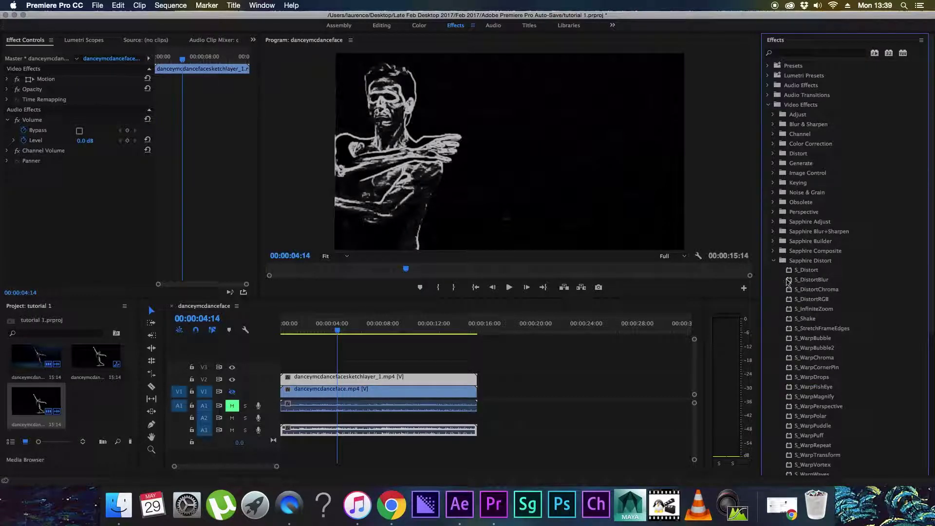
pyautogui.moveTo(806, 292); pyautogui.dragTo(453, 386)
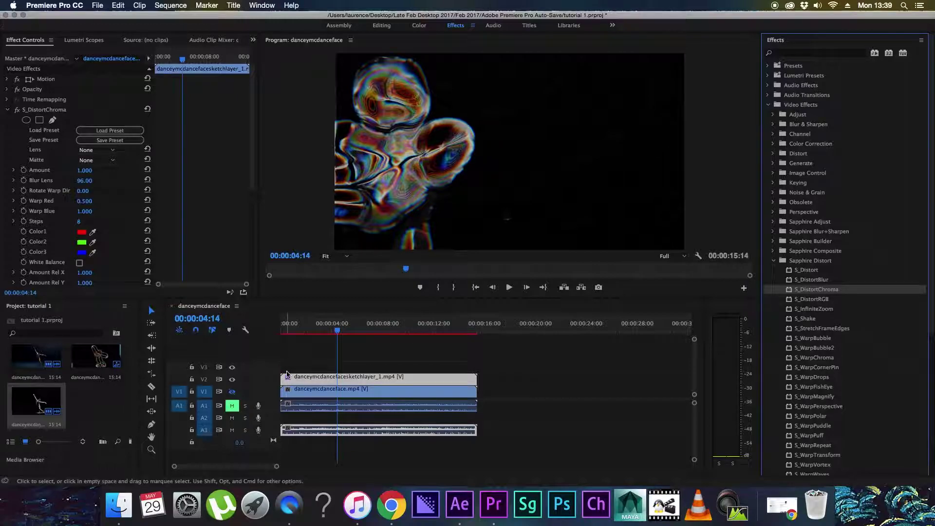
# Compare the distorted V2 layer with the original footage on V1 by toggling the two tracks' visibility
pyautogui.click(231, 379)
pyautogui.click(232, 392)
pyautogui.click(233, 391)
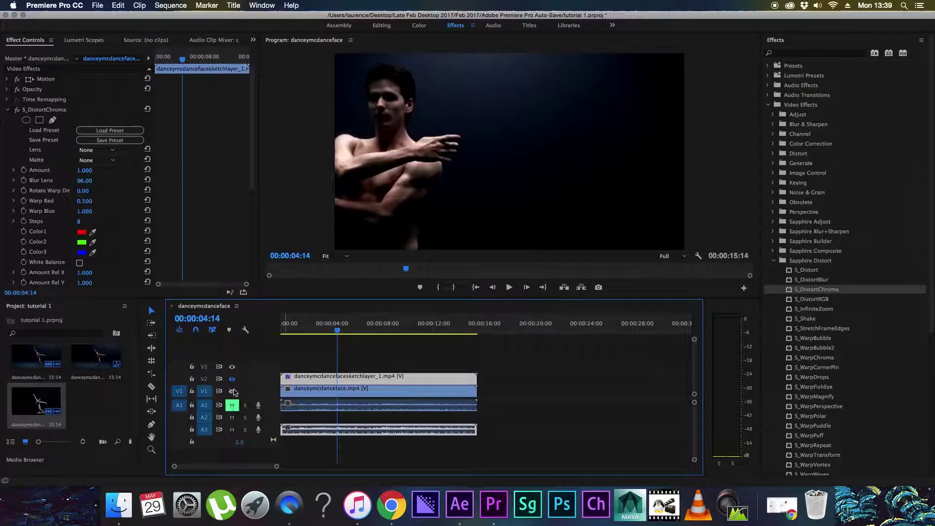
pyautogui.click(232, 379)
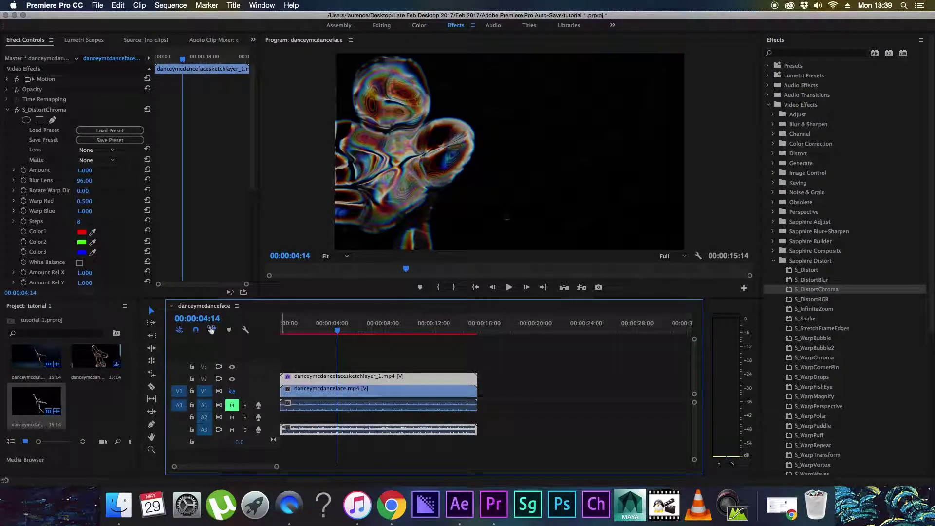
# Try Video 1 as the lens source of S_DistortChroma and return it to None
pyautogui.click(92, 150)
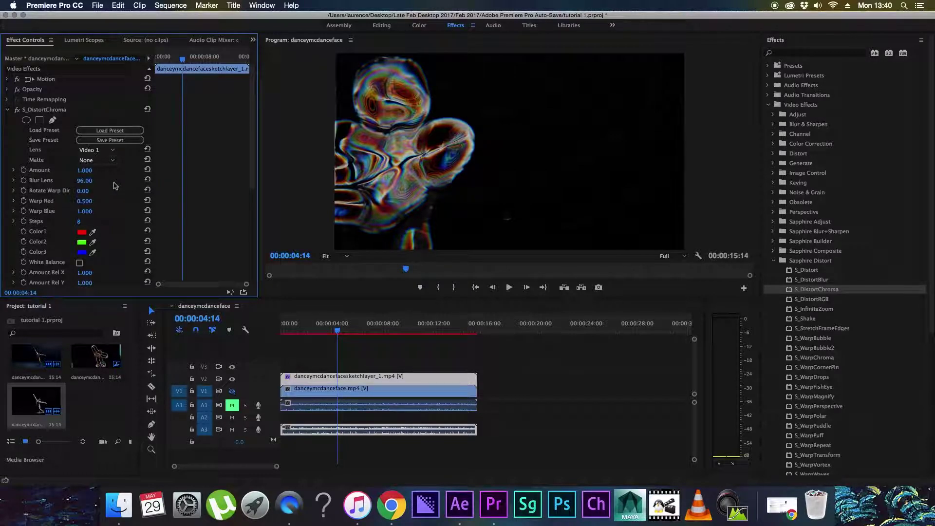
pyautogui.click(100, 160)
pyautogui.click(96, 171)
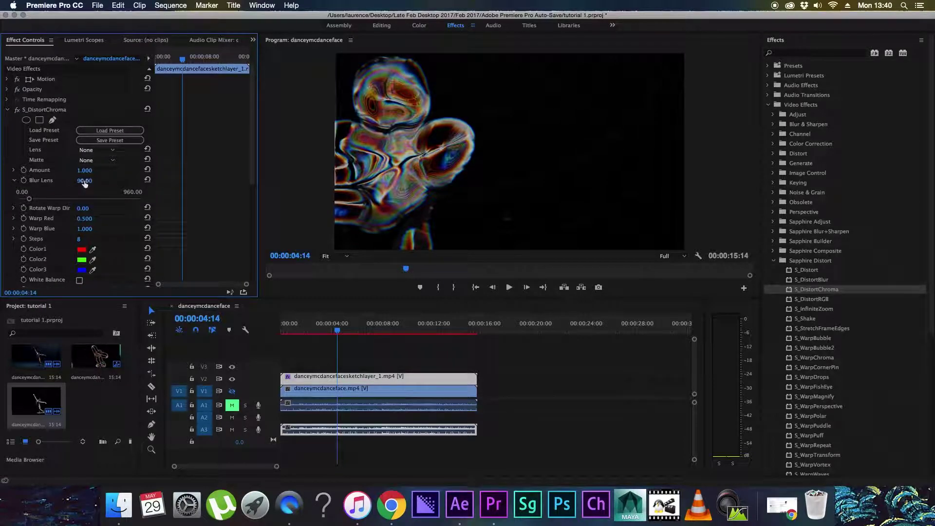
# Set S_DistortChroma's Blur Lens to 955 and its Amount to 2.000
pyautogui.click(85, 181)
pyautogui.write('955')
pyautogui.press('Return')
pyautogui.click(13, 170)
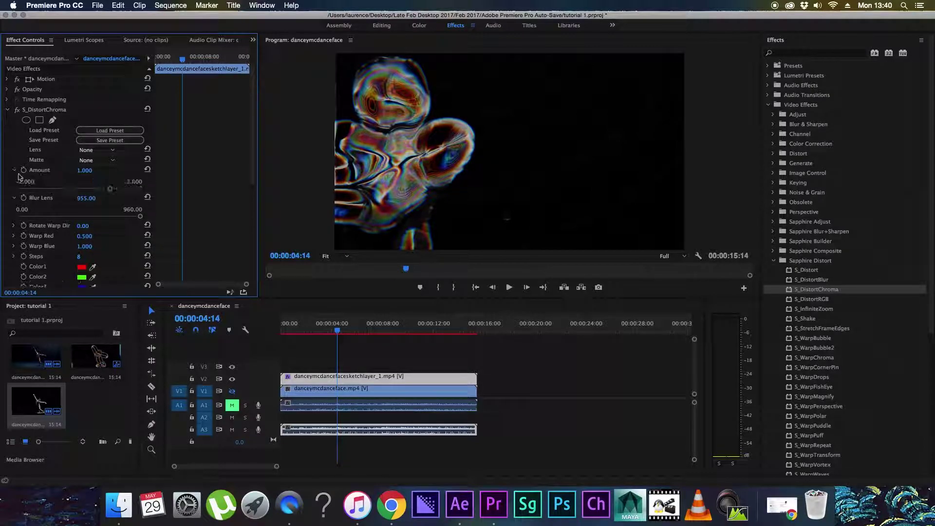
pyautogui.click(140, 189)
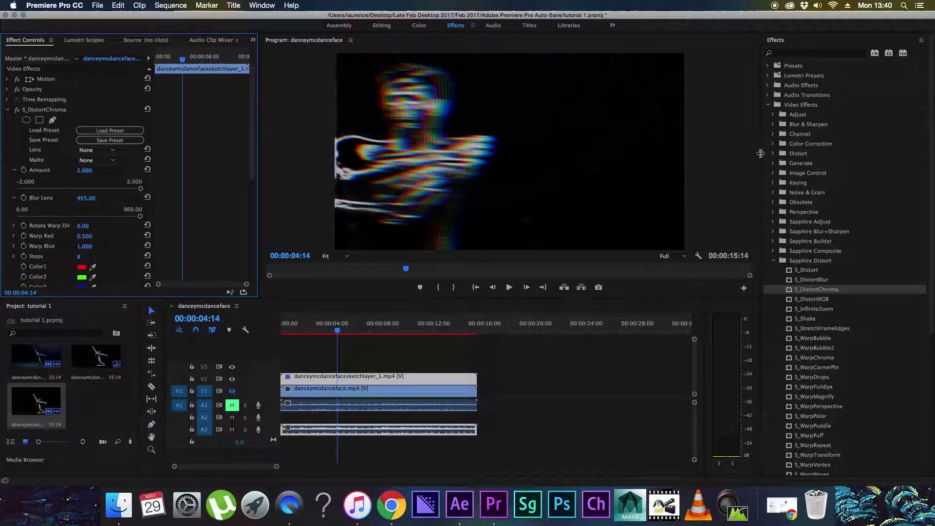
# Apply the S_FeedbackBubble effect from Sapphire Time to the V2 clip and set its Prev Brightness to about 0.42
pyautogui.click(775, 263)
pyautogui.click(773, 300)
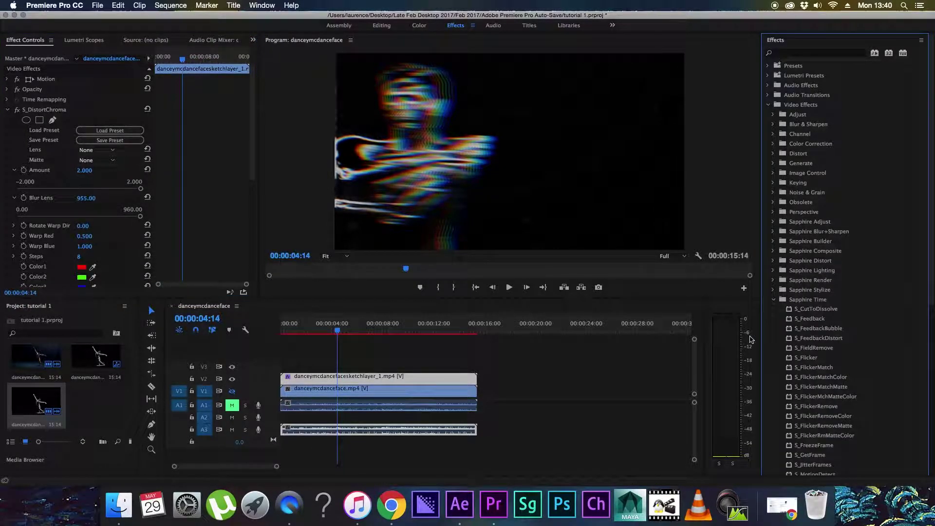
pyautogui.moveTo(811, 329); pyautogui.dragTo(380, 381)
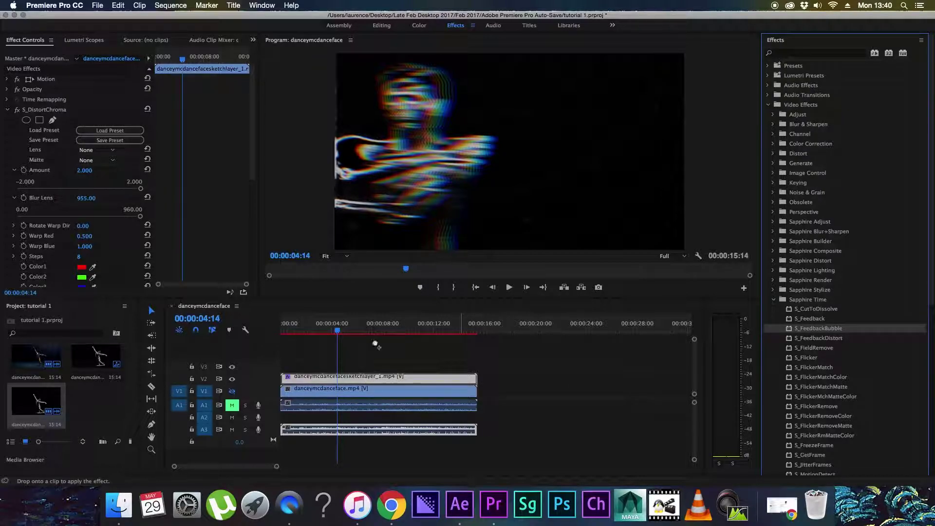
pyautogui.click(7, 109)
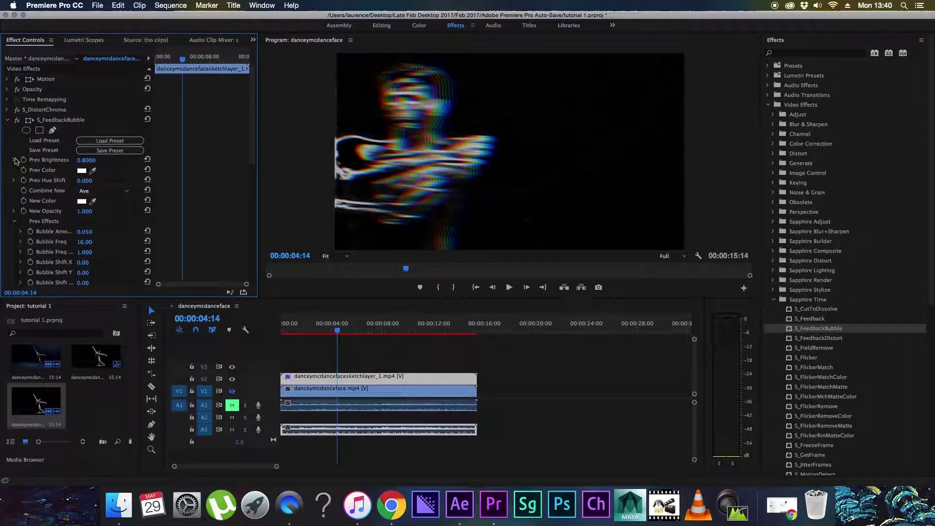
pyautogui.click(68, 178)
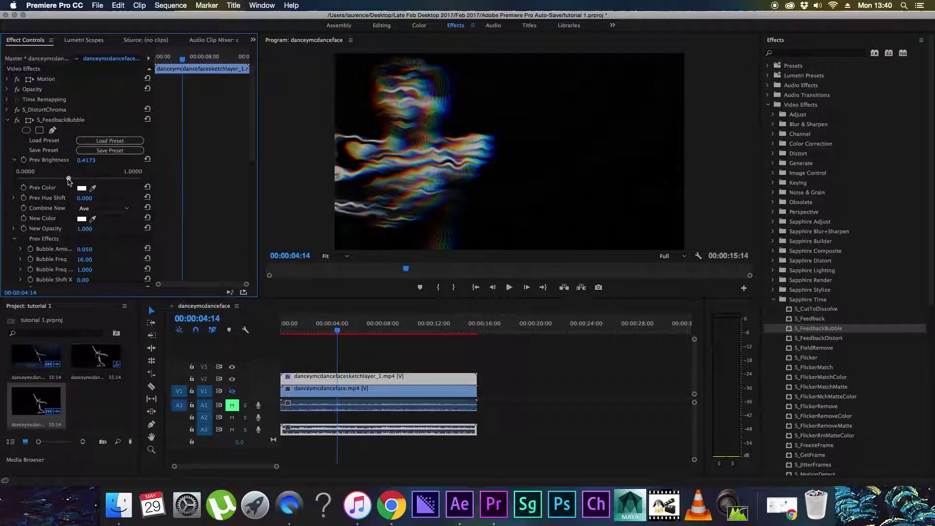
# Apply the S_FeedbackDistort effect to the V2 clip and set its Prev Brightness to about 0.35
pyautogui.click(7, 120)
pyautogui.moveTo(821, 338); pyautogui.dragTo(64, 228)
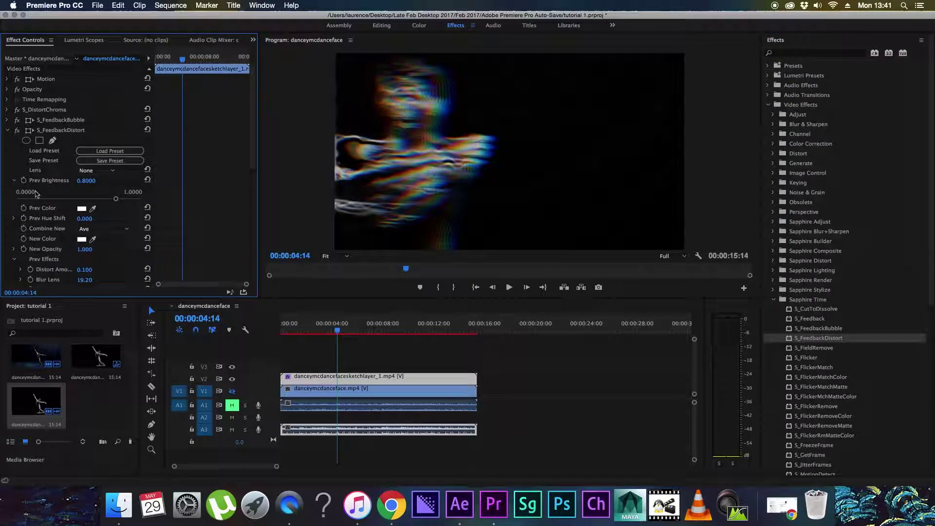
pyautogui.click(60, 199)
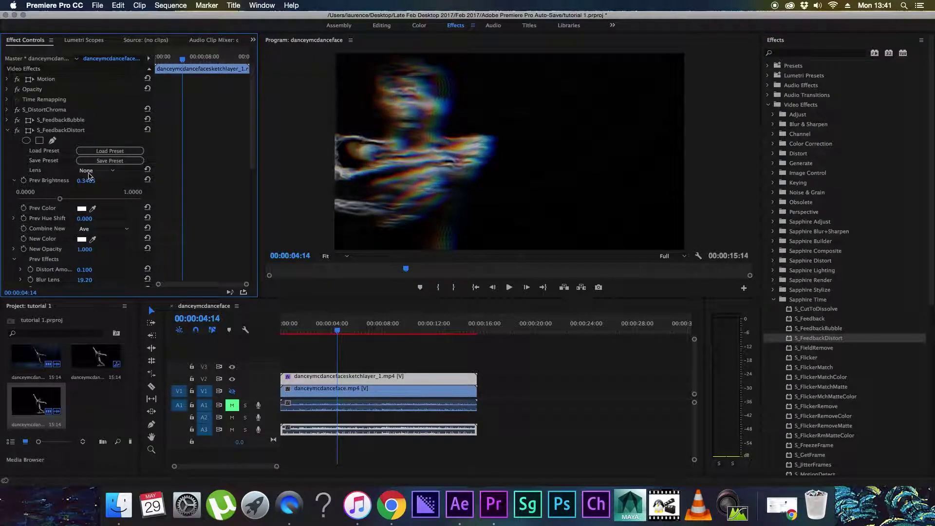
pyautogui.click(93, 170)
pyautogui.click(102, 212)
pyautogui.click(7, 130)
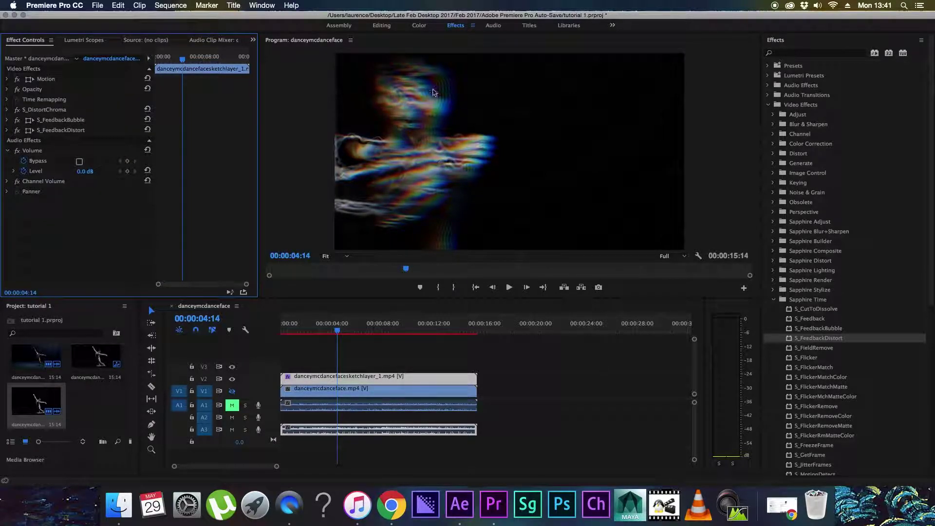
# Recolour S_DistortChroma on the V2 clip by setting Color1 to purple and Color2 to cyan
pyautogui.click(7, 130)
pyautogui.scroll(-5, 44, 146)
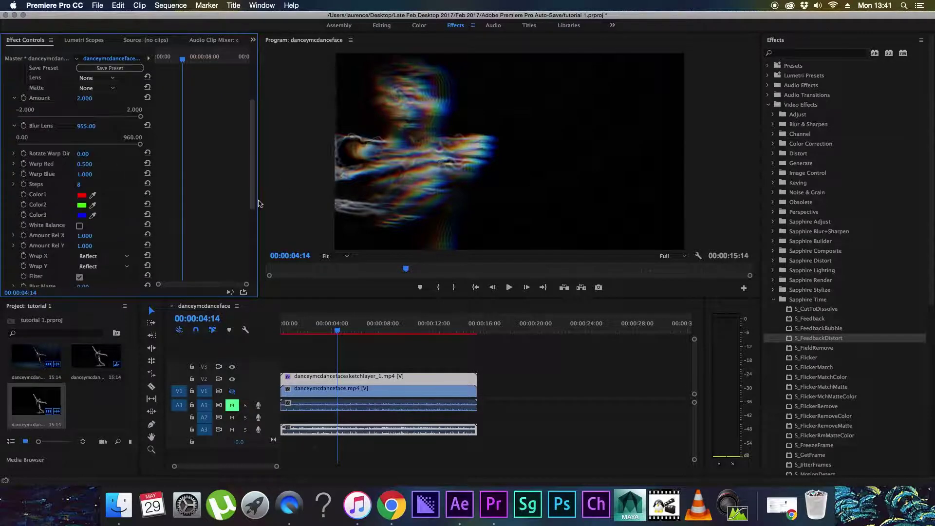
pyautogui.click(81, 192)
pyautogui.moveTo(493, 185); pyautogui.dragTo(493, 146)
pyautogui.click(564, 113)
pyautogui.click(82, 202)
pyautogui.moveTo(493, 181); pyautogui.dragTo(492, 175)
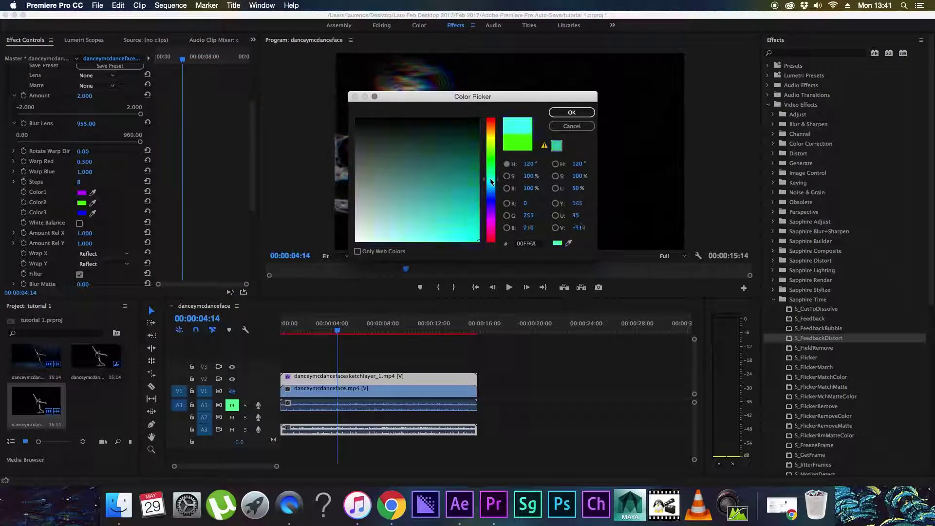
pyautogui.click(563, 113)
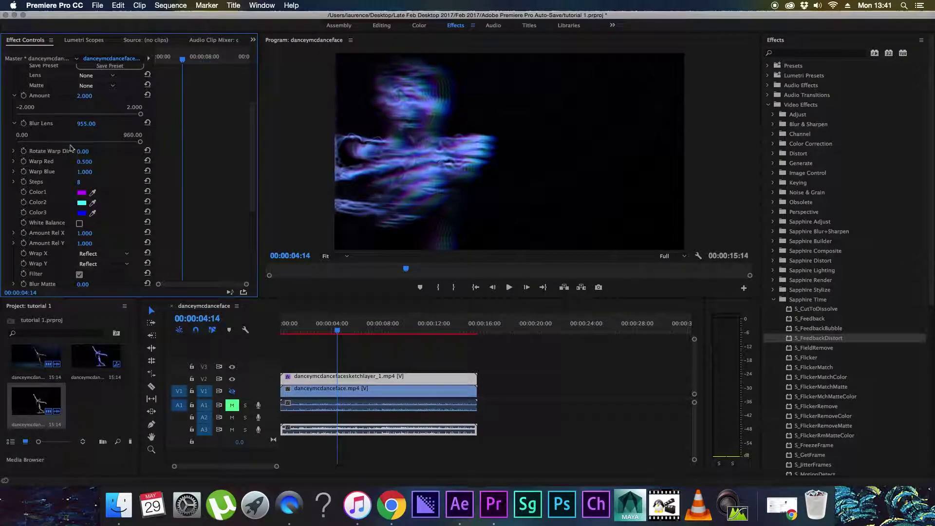
pyautogui.scroll(5, 250, 180)
pyautogui.click(6, 112)
# Preview the recoloured V2 clip at different points of the timeline and try rendering the sequence previews
pyautogui.click(425, 327)
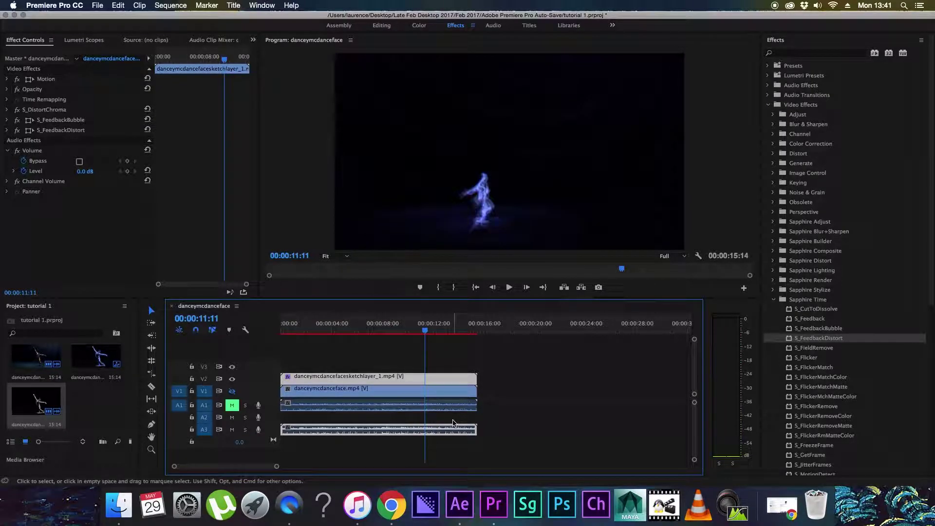
pyautogui.click(370, 331)
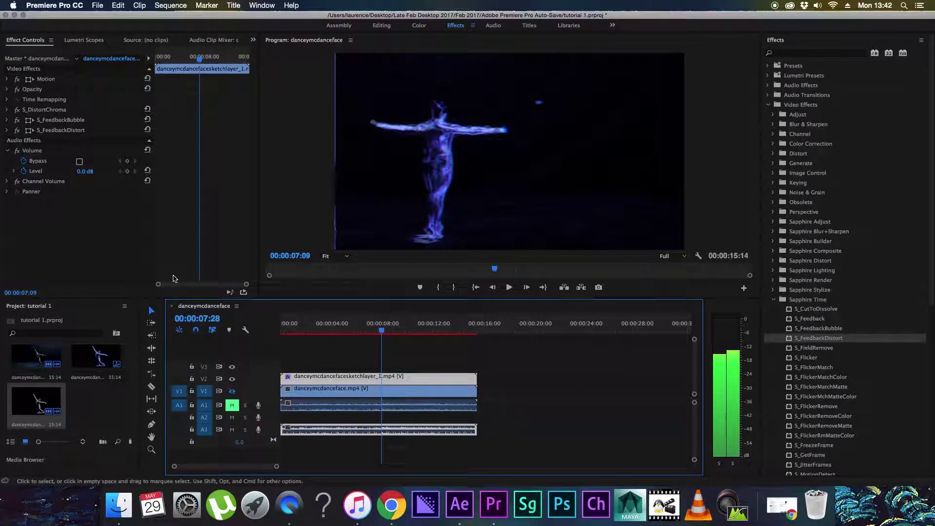
pyautogui.press('Return')
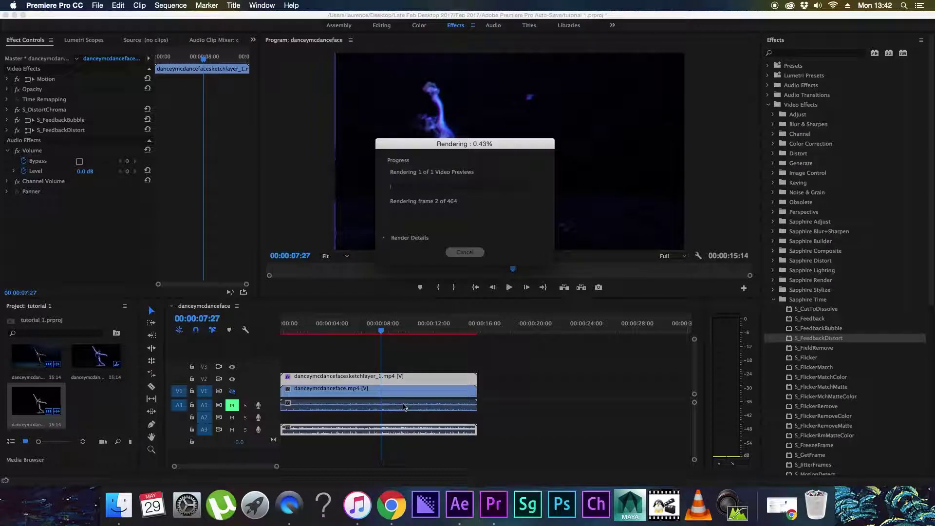
pyautogui.press('Escape')
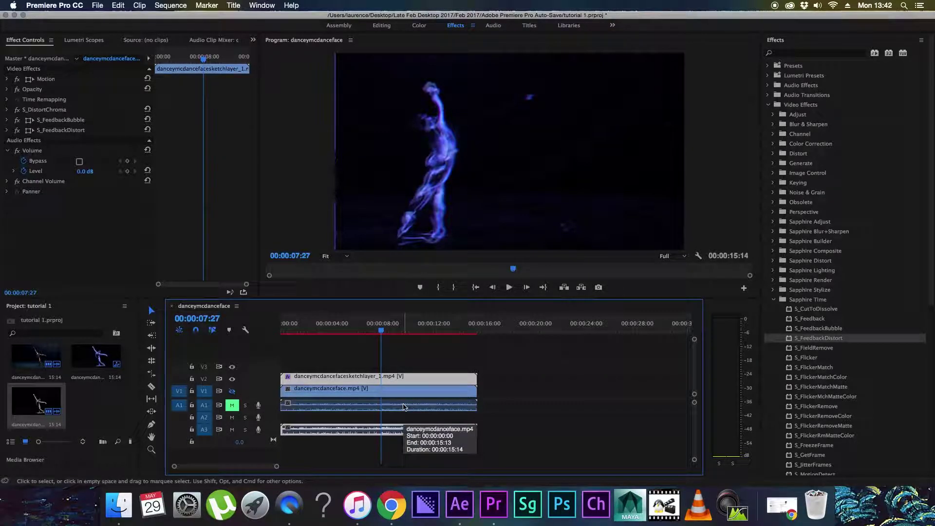
# Export the sequence to the Desktop as an H.264 video named dancermanmainbubbletake
pyautogui.click(102, 7)
pyautogui.moveTo(161, 246)
pyautogui.click(232, 247)
pyautogui.click(511, 101)
pyautogui.write('dancermanmainbubbletake')
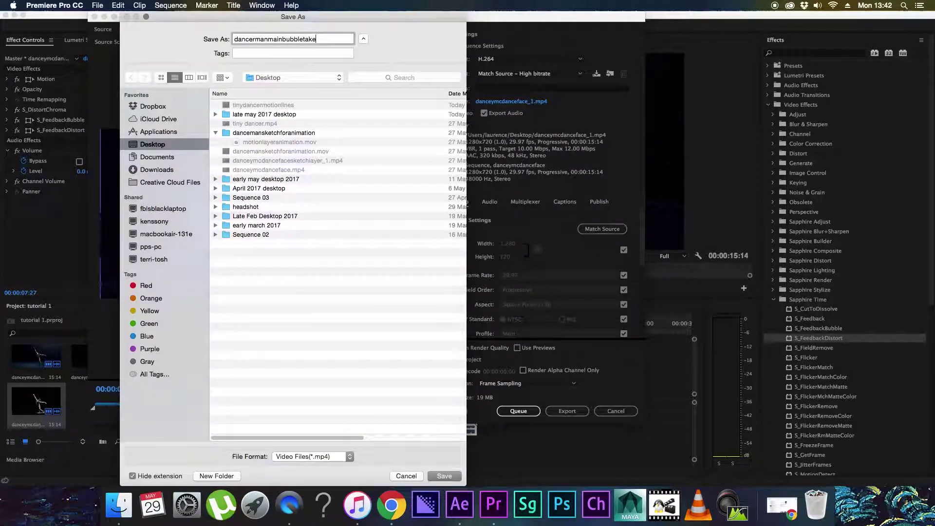
pyautogui.click(446, 477)
pyautogui.click(569, 412)
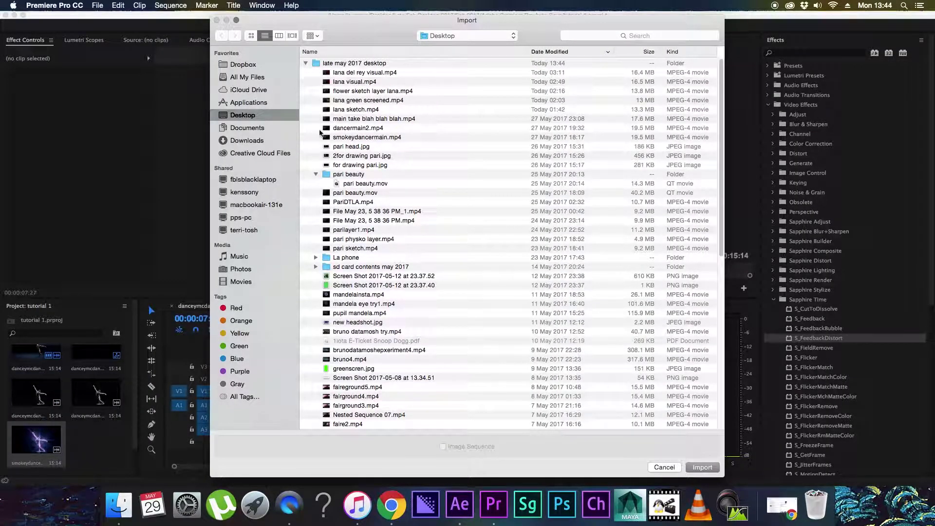
# Import dancermain3.mp4 from the Desktop into the project
pyautogui.click(347, 130)
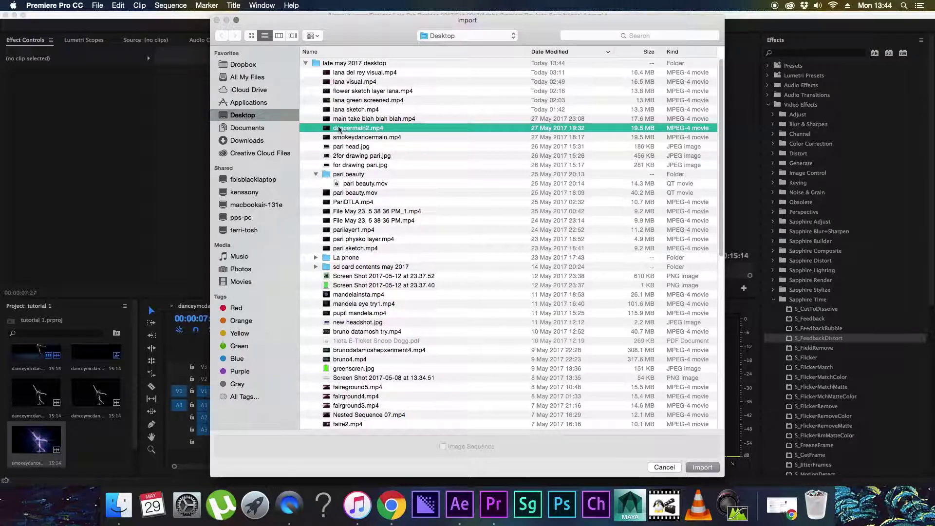
pyautogui.click(305, 63)
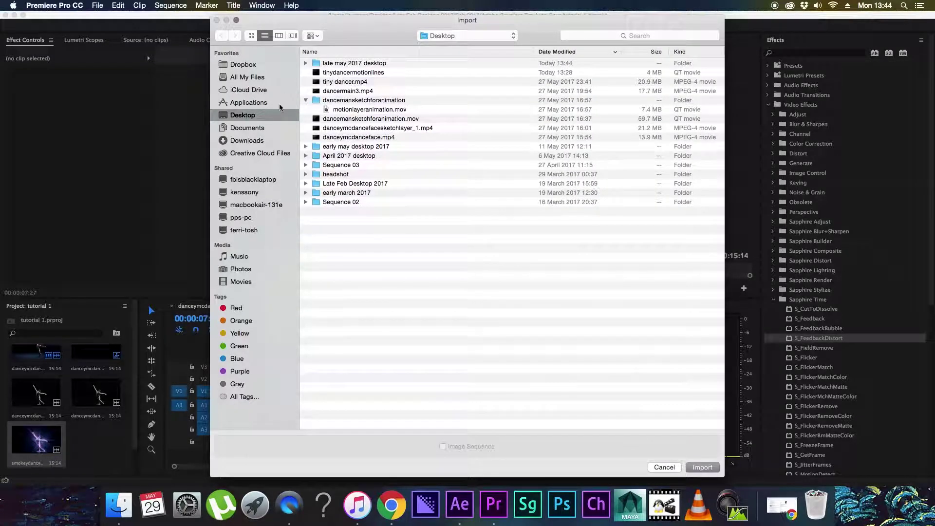
pyautogui.click(343, 92)
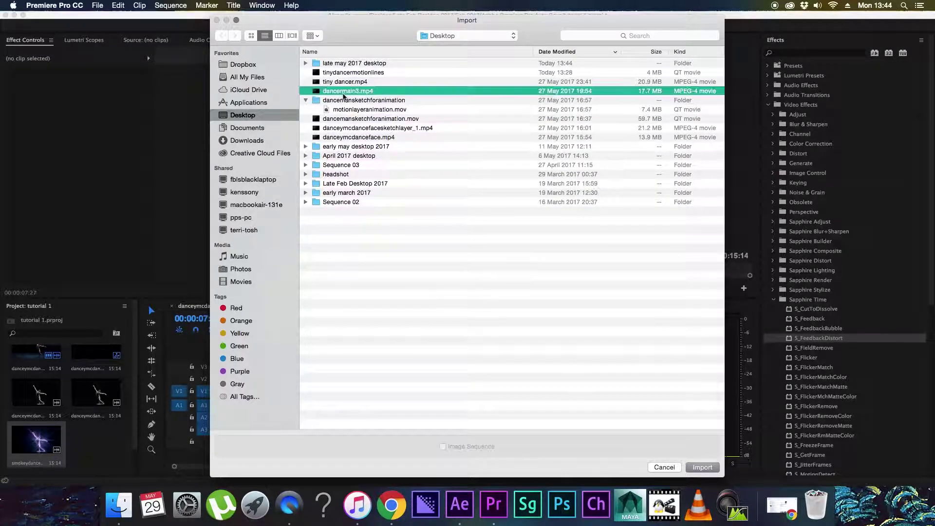
pyautogui.press('Return')
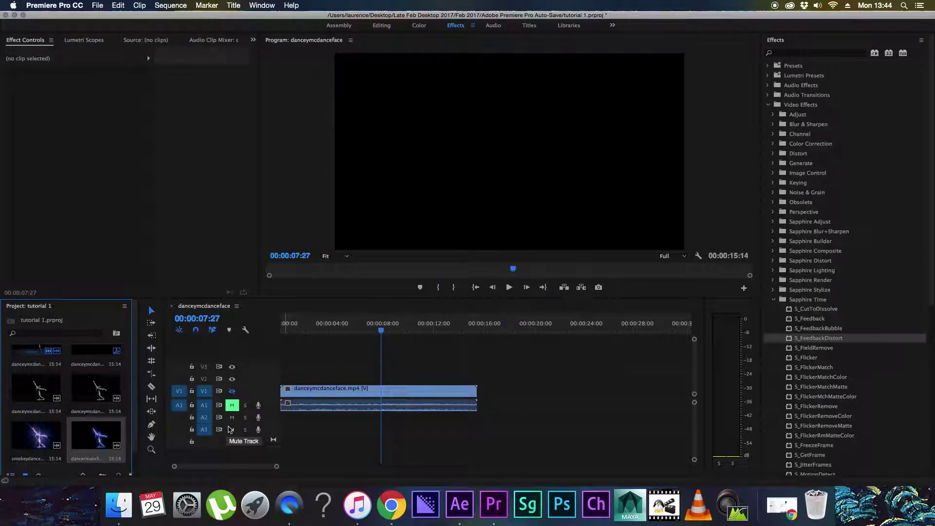
# Show the V1 track and stack danceymcdancefacesketchlayer_1.mp4 on V2 and dancermain3.mp4 on V3 from the sequence start
pyautogui.click(232, 391)
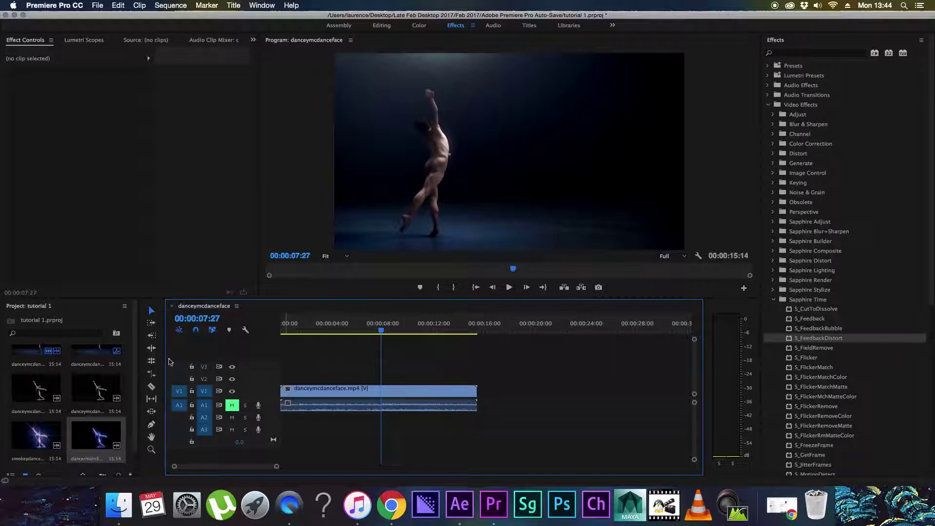
pyautogui.moveTo(40, 394); pyautogui.dragTo(455, 171)
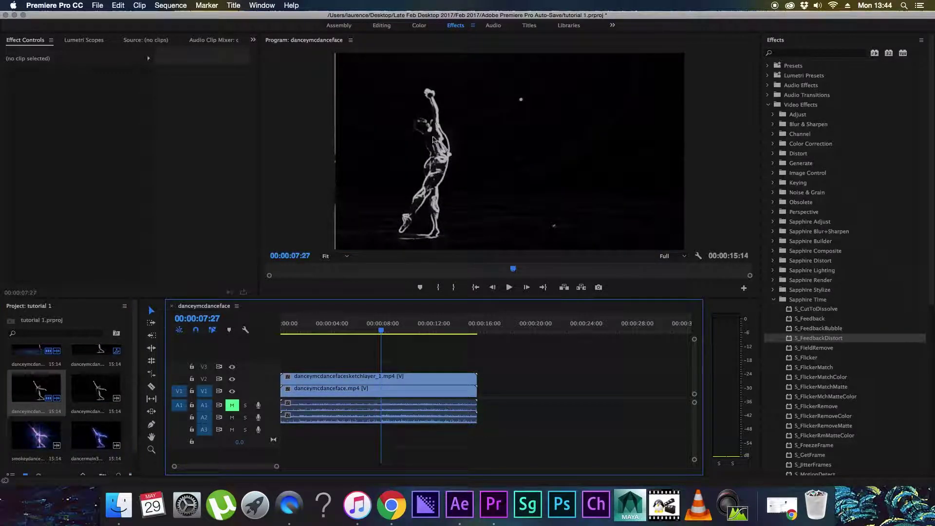
pyautogui.moveTo(98, 444); pyautogui.dragTo(279, 366)
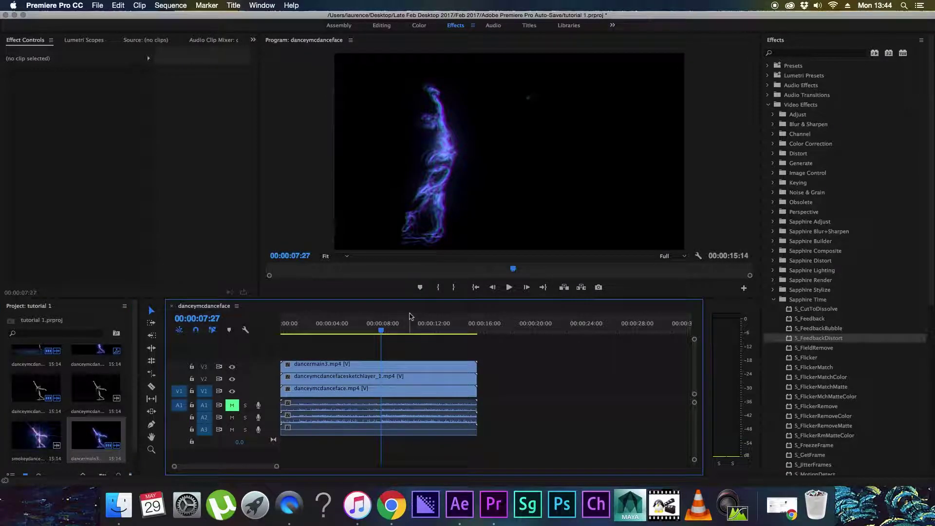
# Play the stacked sequence, hide the V3 track and play the sketch layer from 00:00:02:04
pyautogui.press('space')
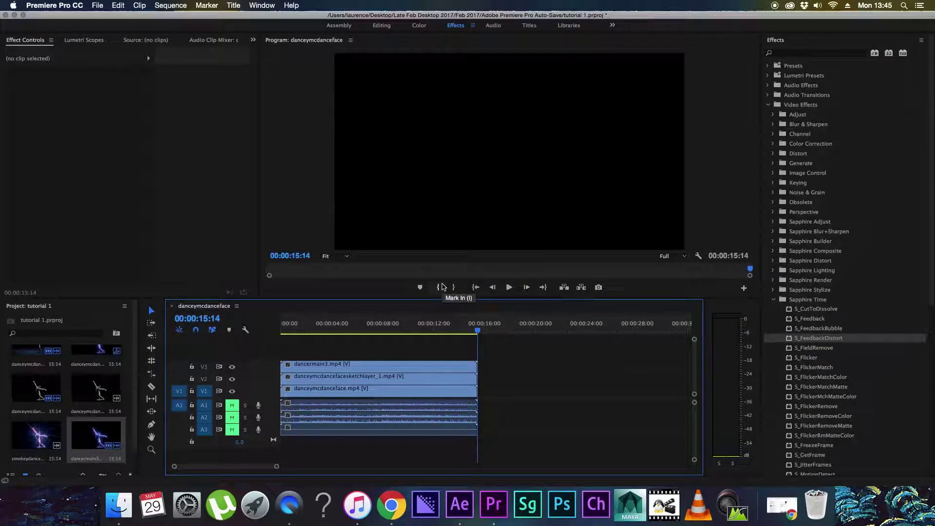
pyautogui.click(232, 367)
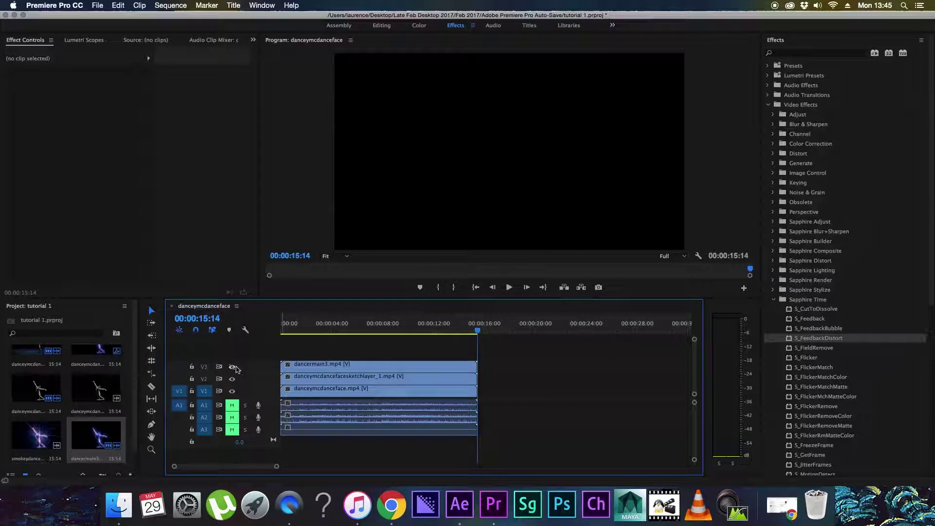
pyautogui.click(308, 331)
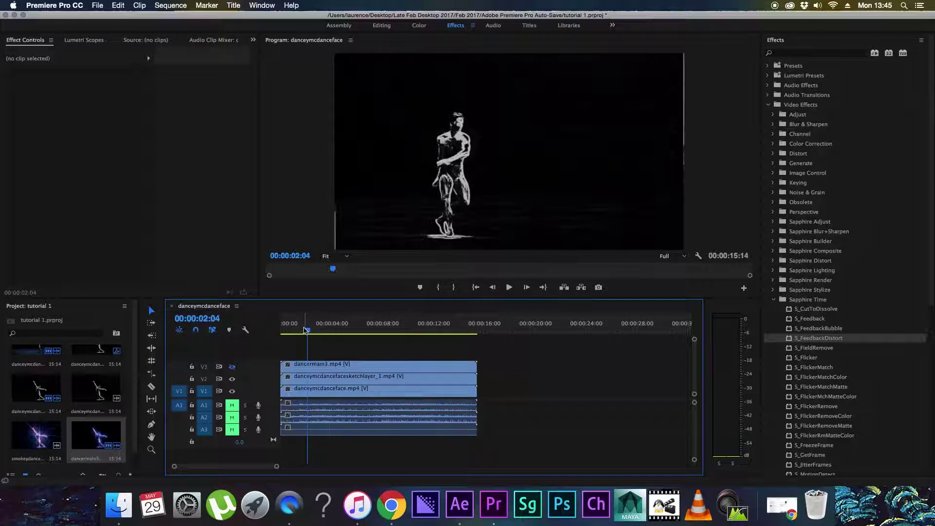
pyautogui.press('space')
# Set up a media export of the sketch layer in QuickTime format with the video settings matched to the source
pyautogui.click(101, 6)
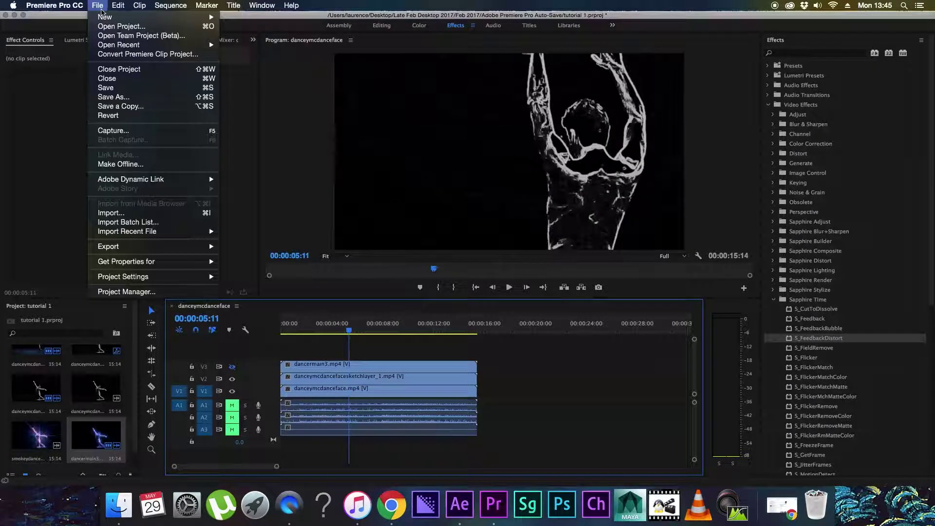
pyautogui.moveTo(192, 252)
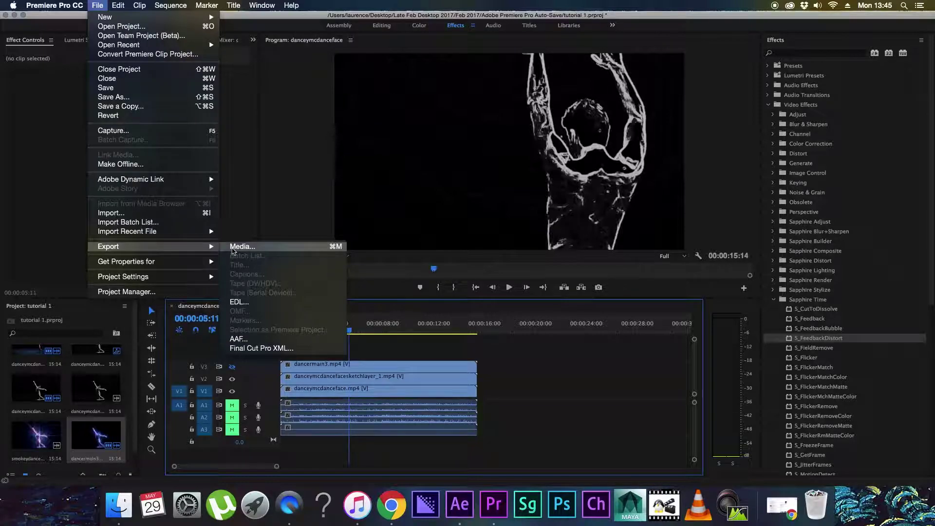
pyautogui.click(232, 247)
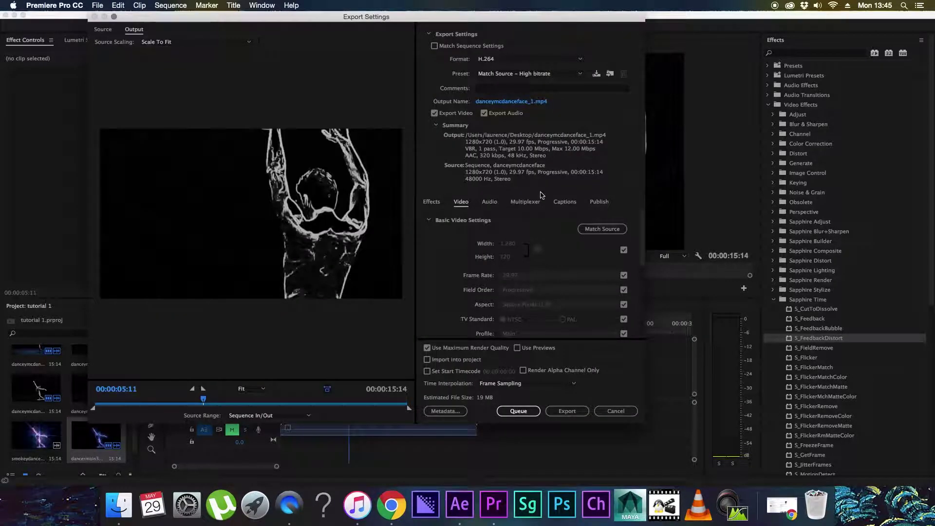
pyautogui.click(508, 62)
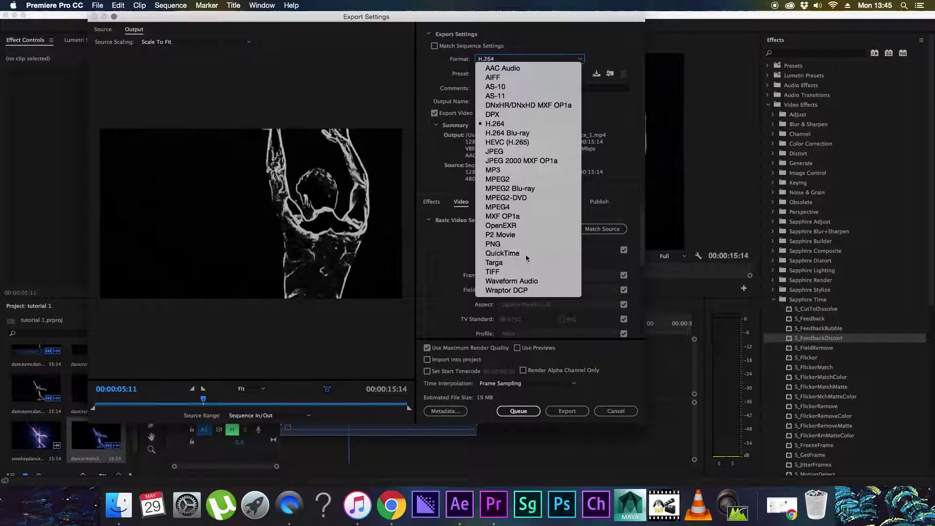
pyautogui.press('Escape')
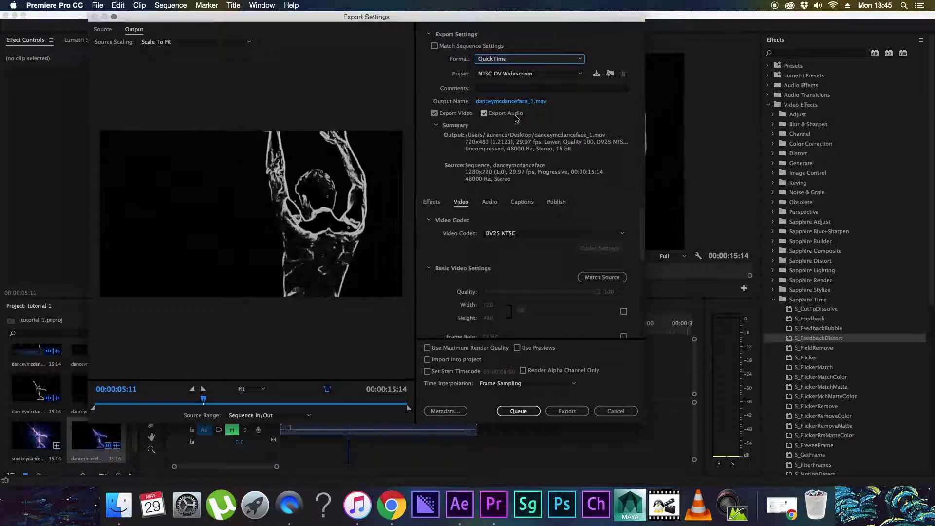
pyautogui.click(600, 277)
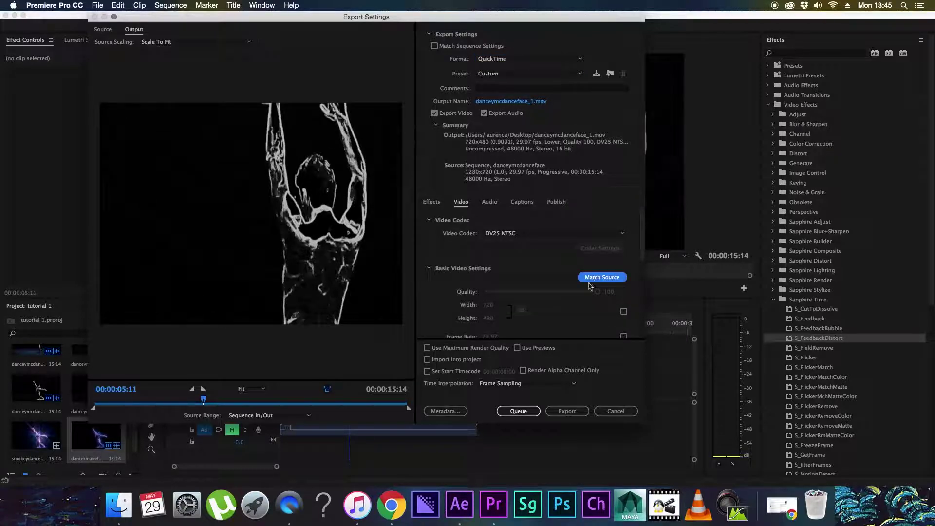
# Enable Use Maximum Render Quality and Render at Maximum Depth, and export the sequence as danceymcdanceface_1.mov
pyautogui.click(427, 348)
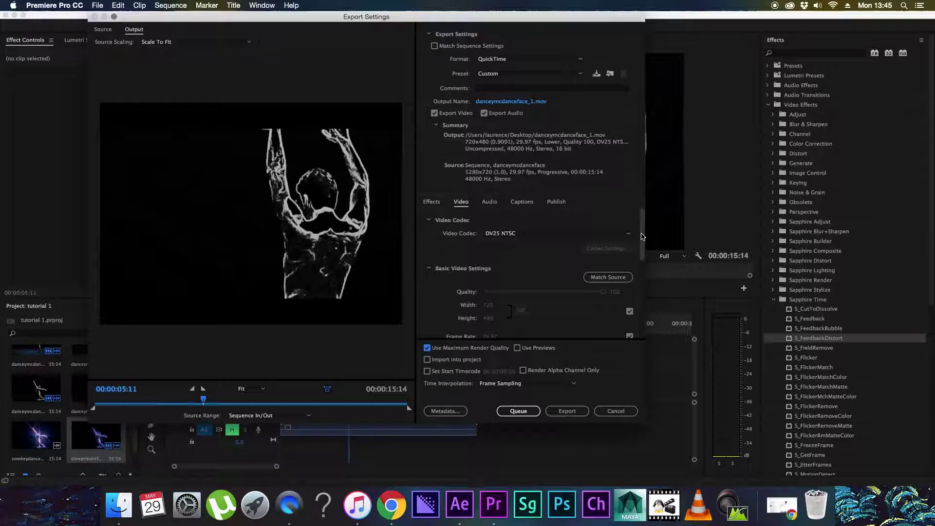
pyautogui.scroll(-5, 633, 243)
pyautogui.click(458, 267)
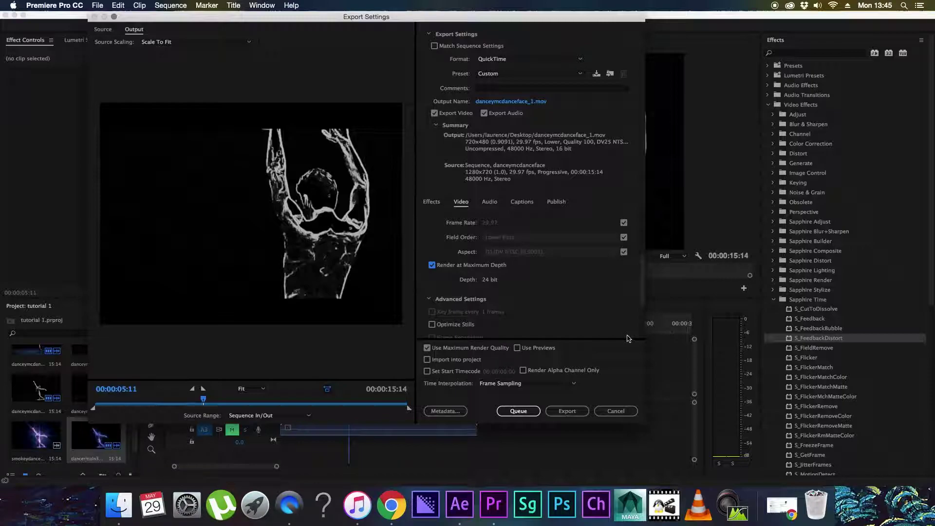
pyautogui.click(578, 413)
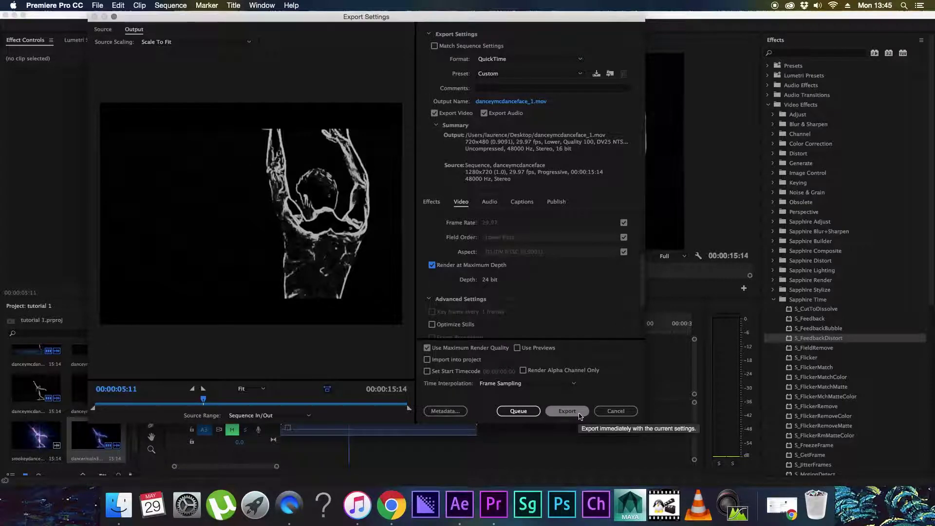
pyautogui.click(578, 414)
# Minimize Premiere Pro and play dancemansketchforanimation.mov from the desktop in QuickTime Player
pyautogui.press('super+m')
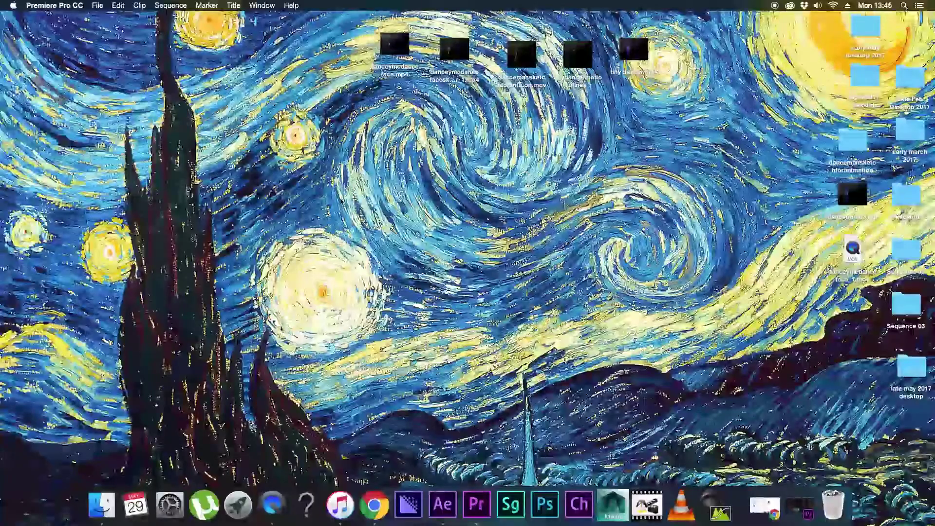
pyautogui.click(384, 249)
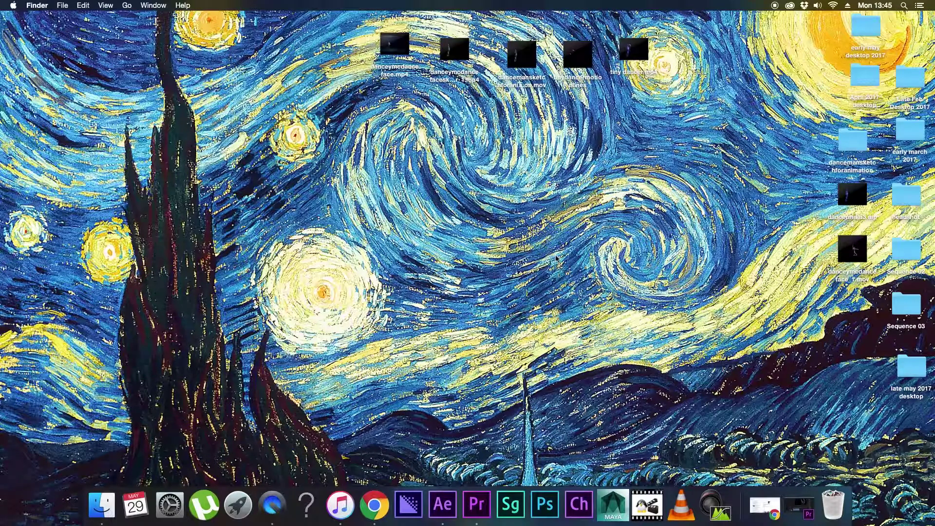
pyautogui.doubleClick(521, 53)
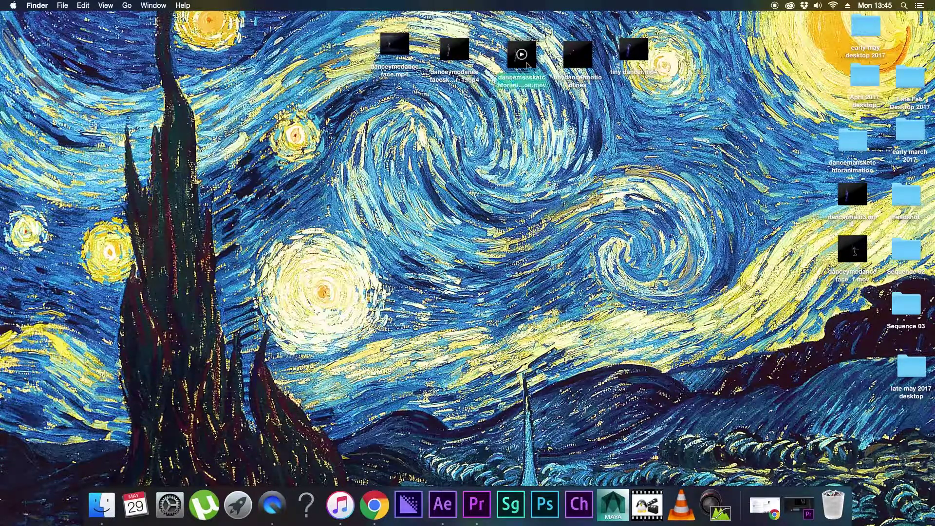
pyautogui.click(194, 268)
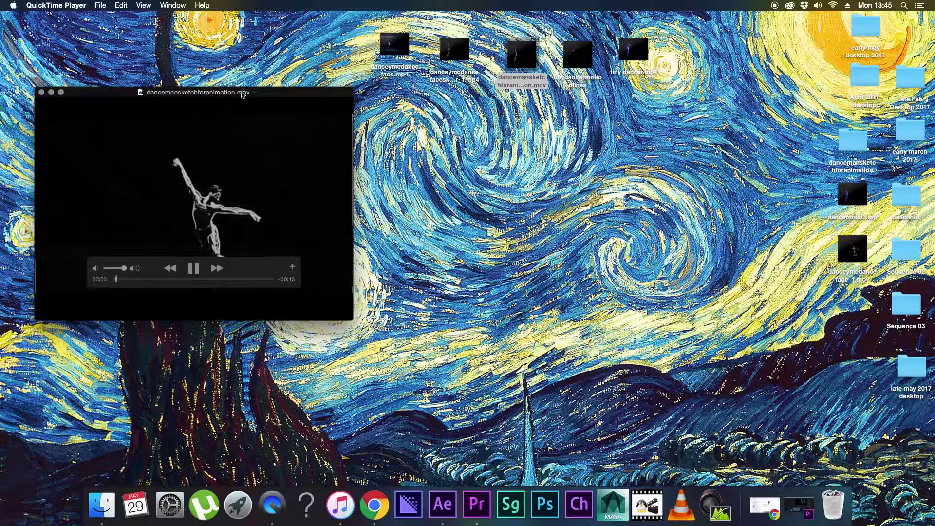
# Close the QuickTime movie, switch to After Effects and import the Desktop folder's footage into the project
pyautogui.click(41, 92)
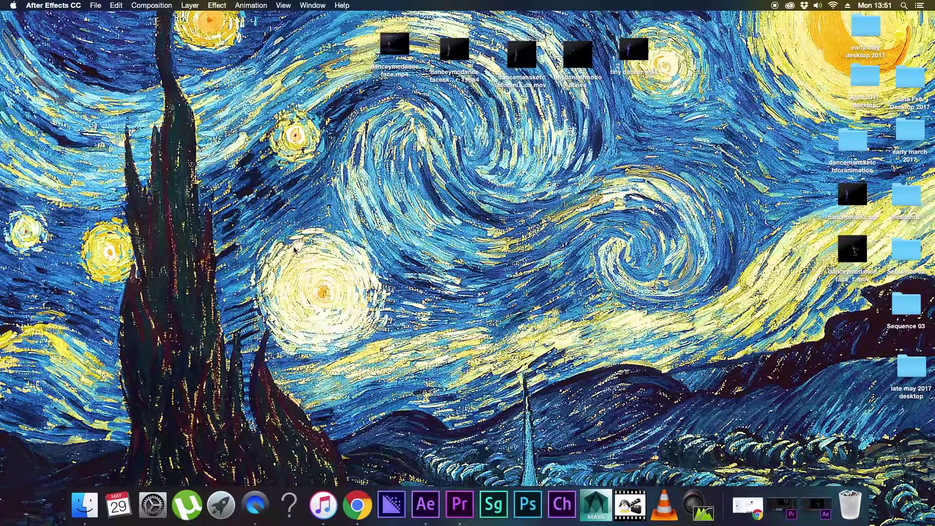
pyautogui.click(426, 503)
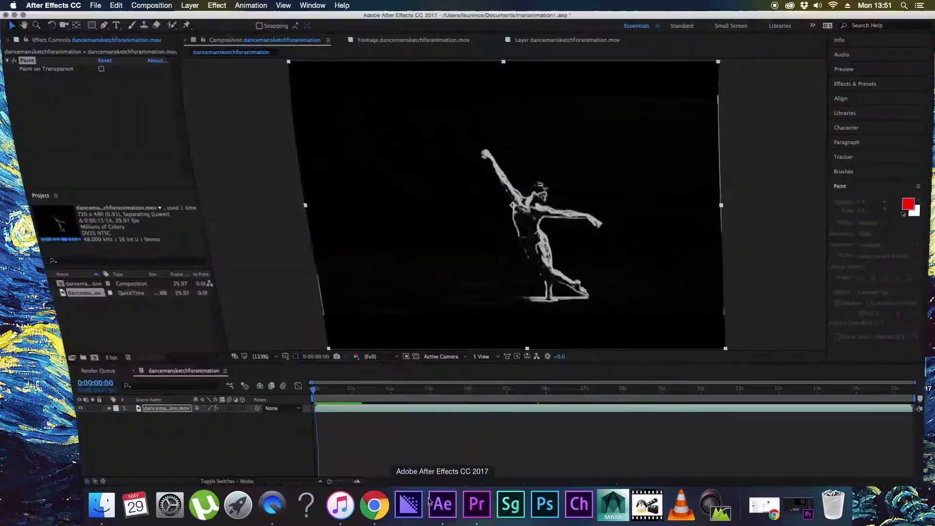
pyautogui.click(96, 6)
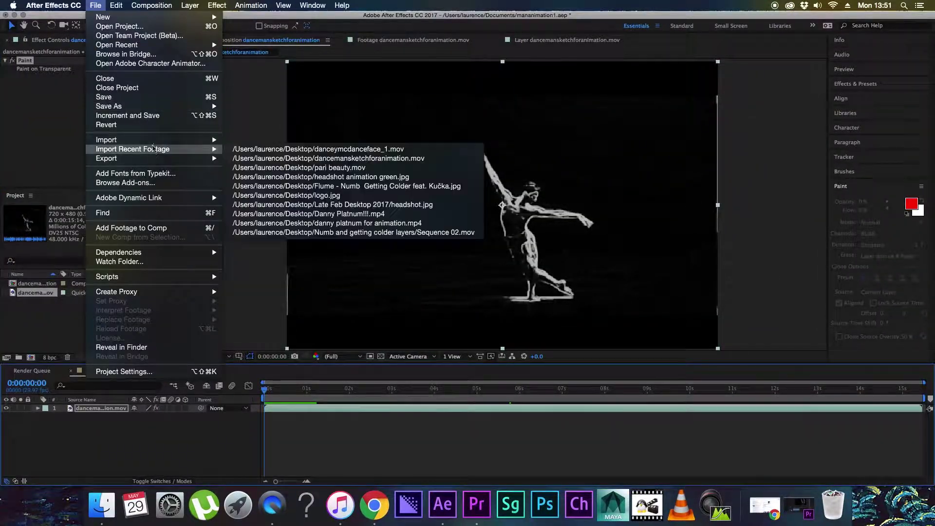
pyautogui.moveTo(217, 141)
pyautogui.click(242, 140)
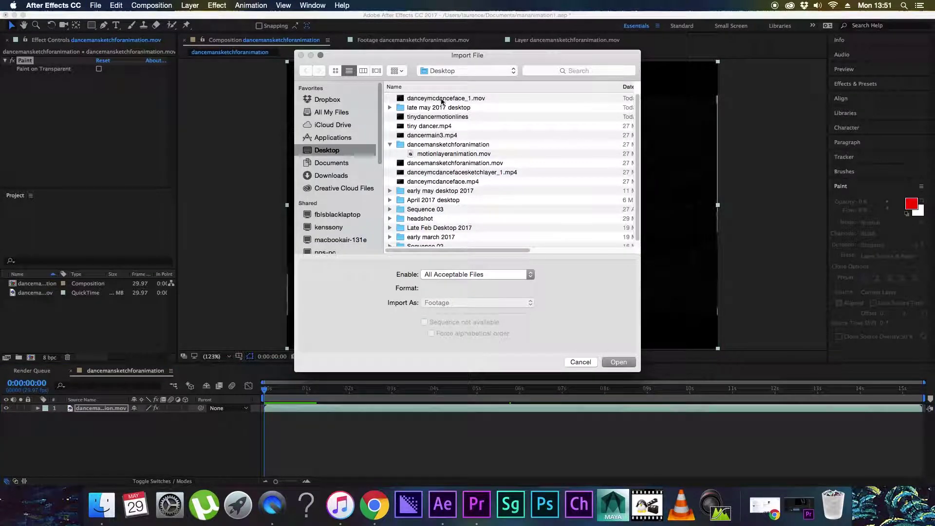
pyautogui.click(618, 361)
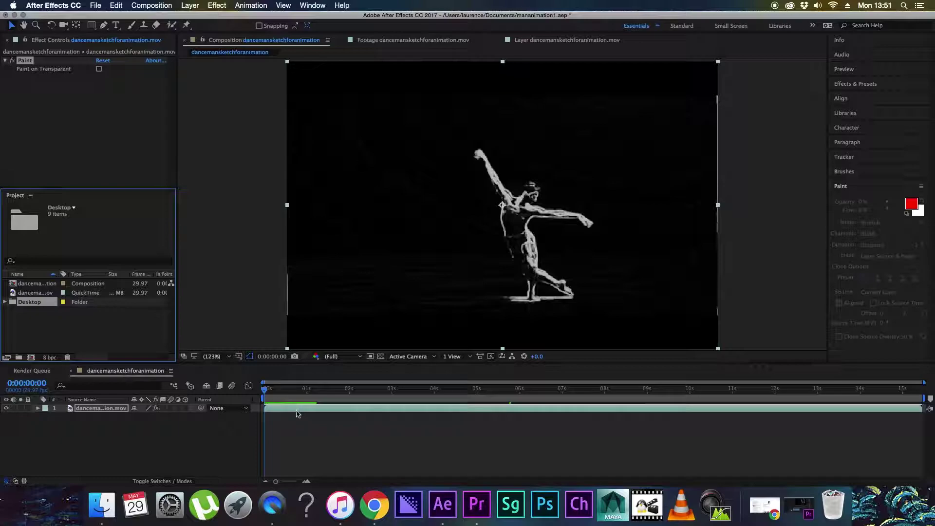
# Open the dancemansketchforanimation.mov layer for painting and set the Brush tool's duration to Custom with 2 frames
pyautogui.doubleClick(297, 412)
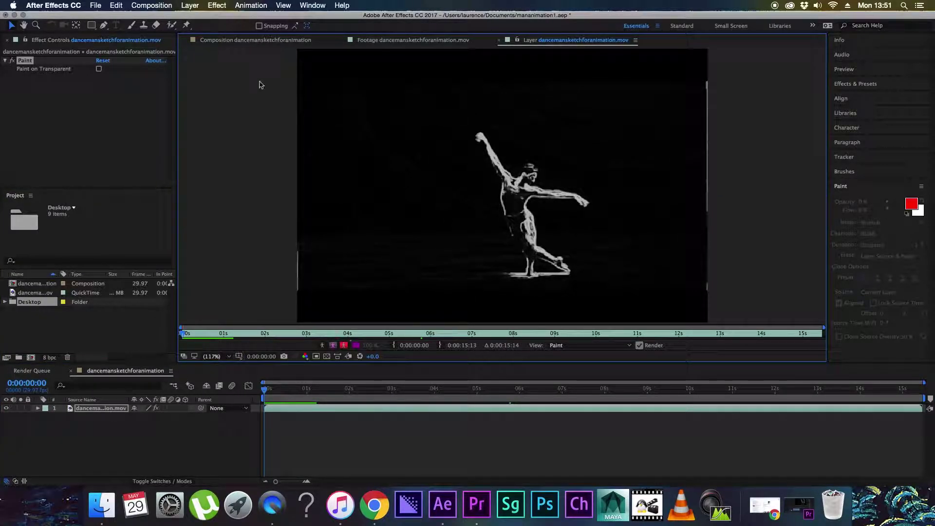
pyautogui.click(131, 26)
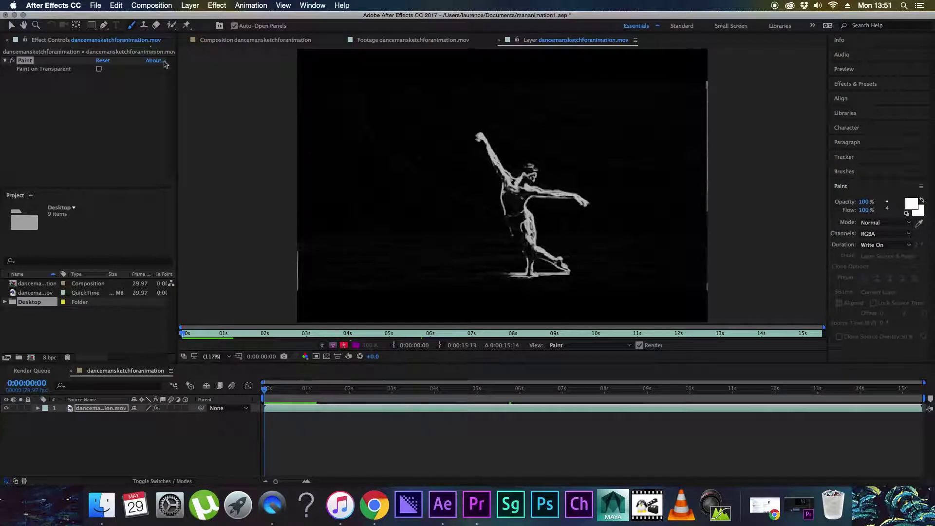
pyautogui.click(883, 246)
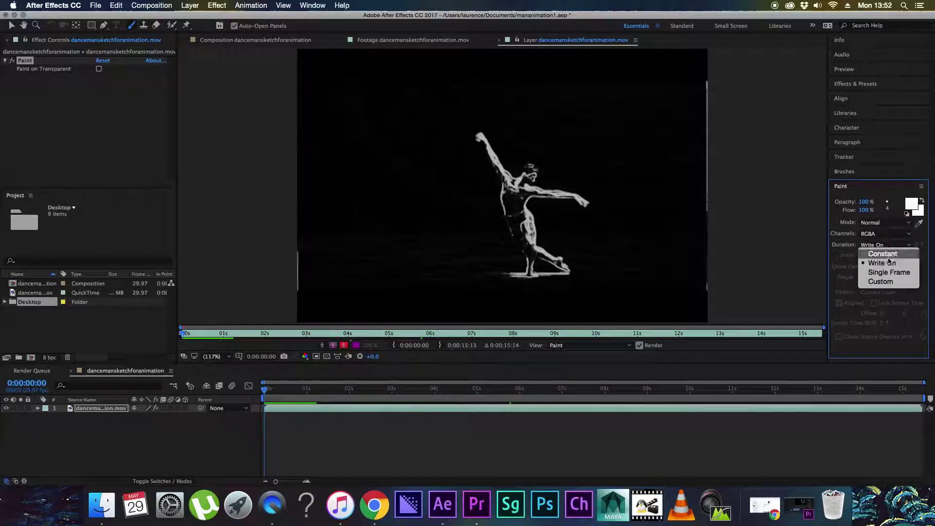
pyautogui.click(904, 264)
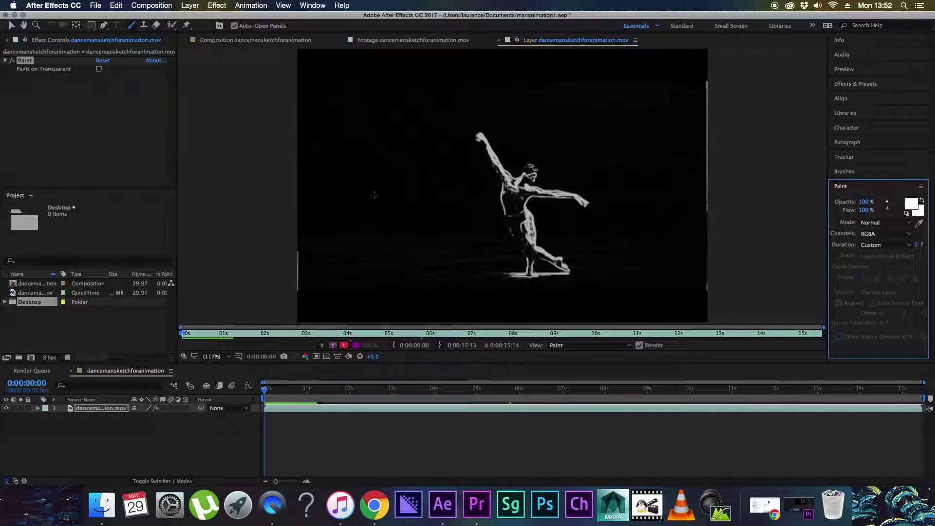
# Paint a short white stroke beside the dancer's raised arm at 0:00:00:00 and step through the neighbouring frames to check its duration
pyautogui.moveTo(453, 175); pyautogui.dragTo(461, 161)
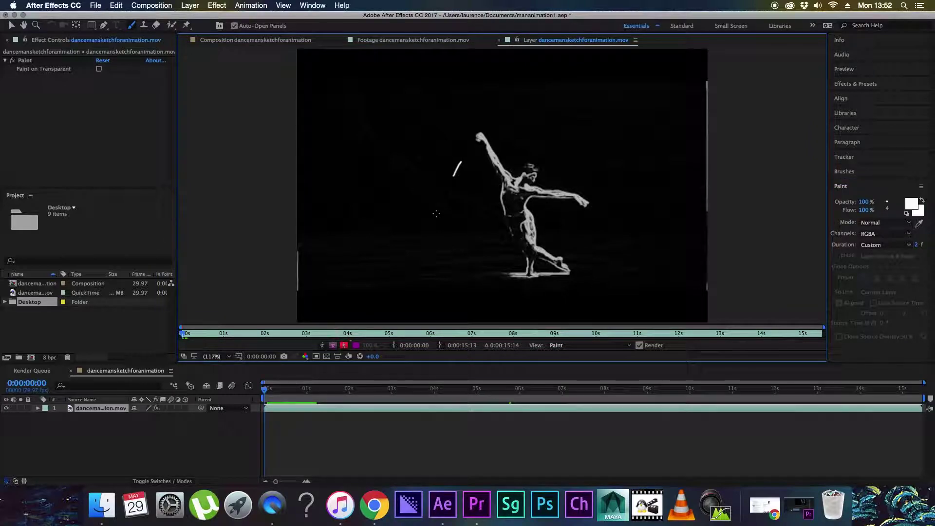
pyautogui.press('pagedown')
pyautogui.press('pagedown')
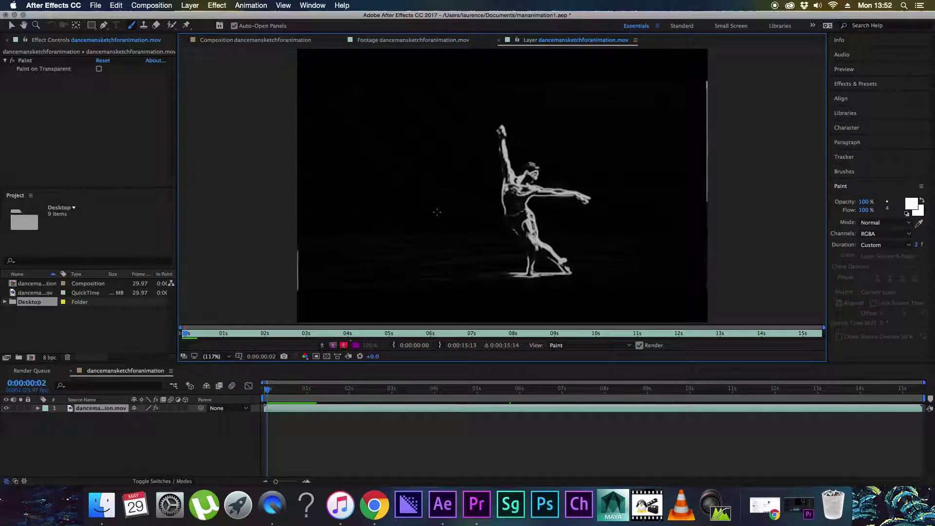
pyautogui.press('pageup')
pyautogui.press('pageup')
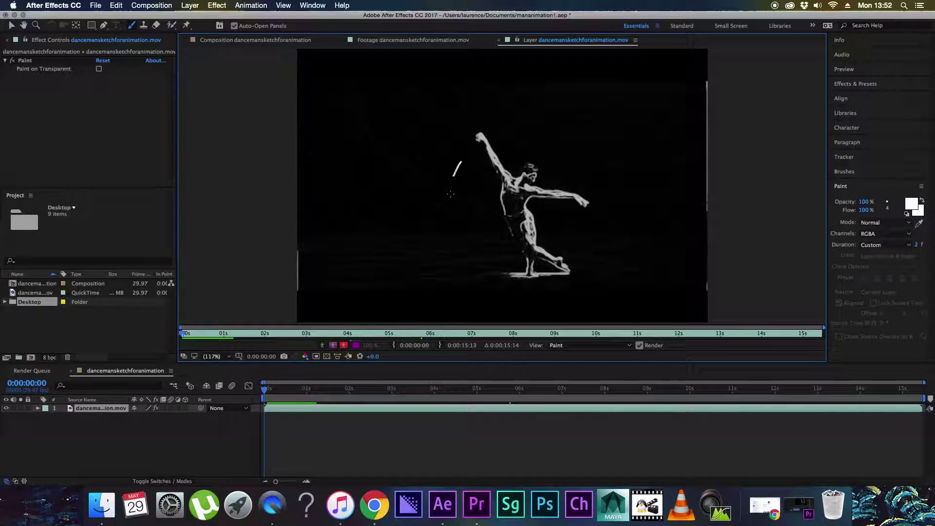
pyautogui.press('pagedown')
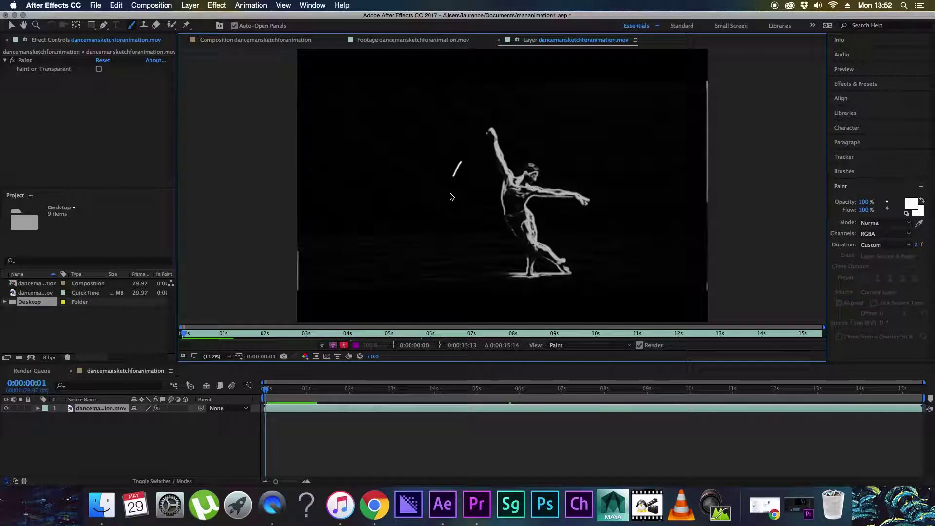
pyautogui.press('pagedown')
pyautogui.press('pageup')
pyautogui.press('pageup')
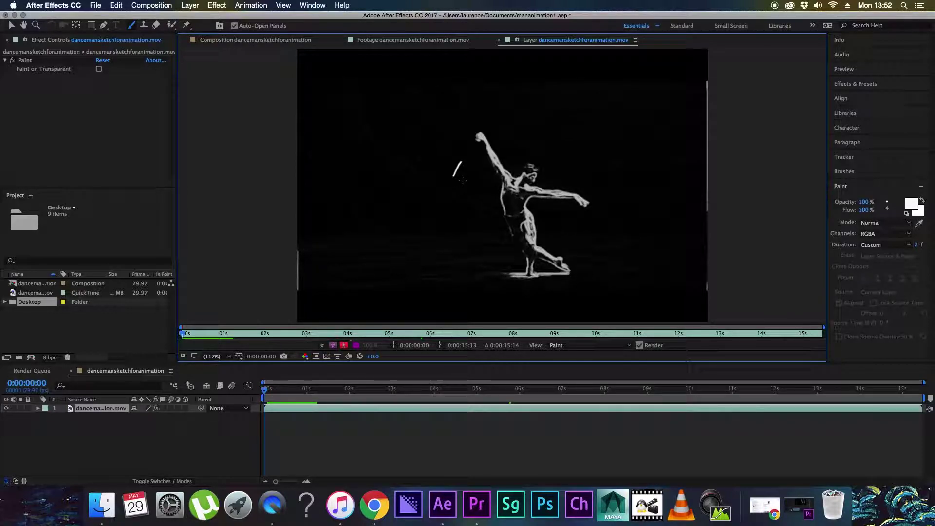
# Paint short white motion lines beside the raised arm frame by frame from 0:00:00:00 to 0:00:00:05
pyautogui.moveTo(468, 169); pyautogui.dragTo(476, 180)
pyautogui.press('pagedown')
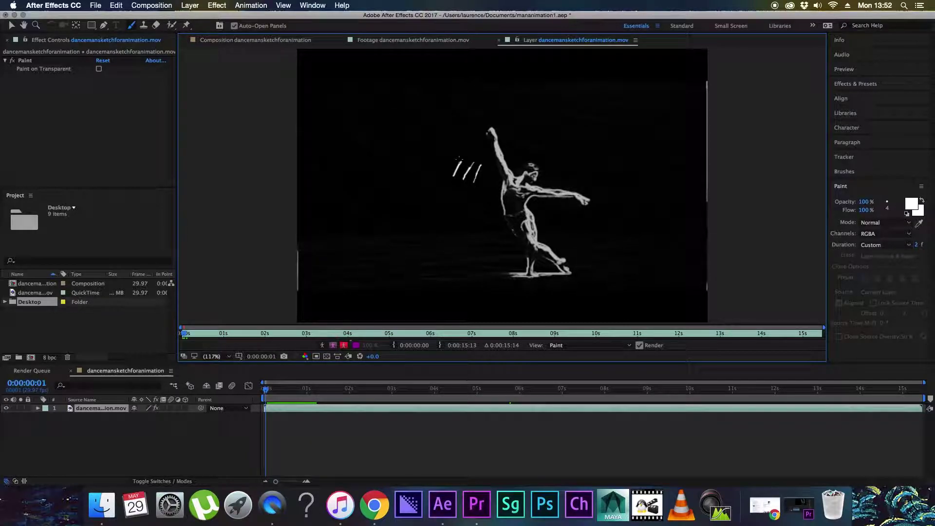
pyautogui.press('pagedown')
pyautogui.moveTo(482, 159)
pyautogui.mouseDown()
pyautogui.moveTo(478, 171)
pyautogui.moveTo(464, 156)
pyautogui.moveTo(476, 163)
pyautogui.mouseUp()
pyautogui.press('pagedown')
pyautogui.moveTo(474, 149); pyautogui.dragTo(472, 152)
pyautogui.press('pagedown')
pyautogui.moveTo(483, 146); pyautogui.dragTo(478, 160)
pyautogui.moveTo(490, 145); pyautogui.dragTo(484, 162)
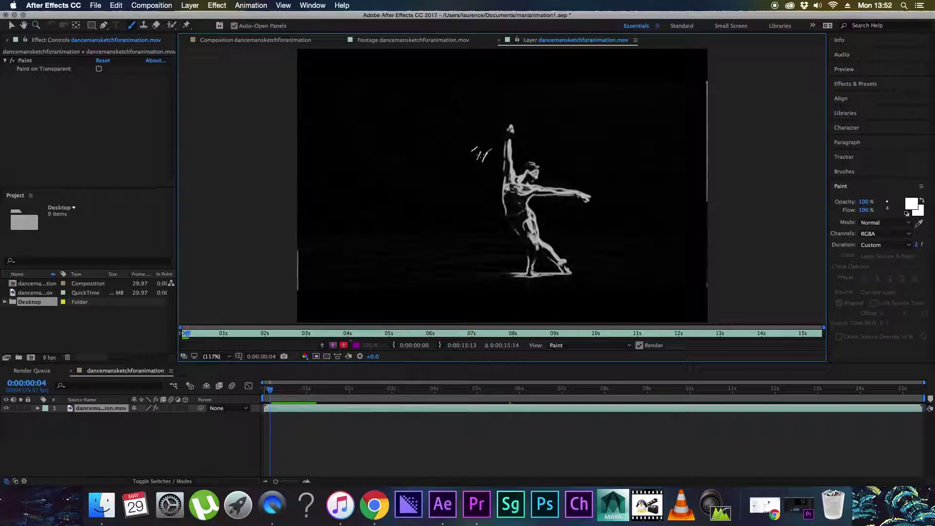
pyautogui.press('pagedown')
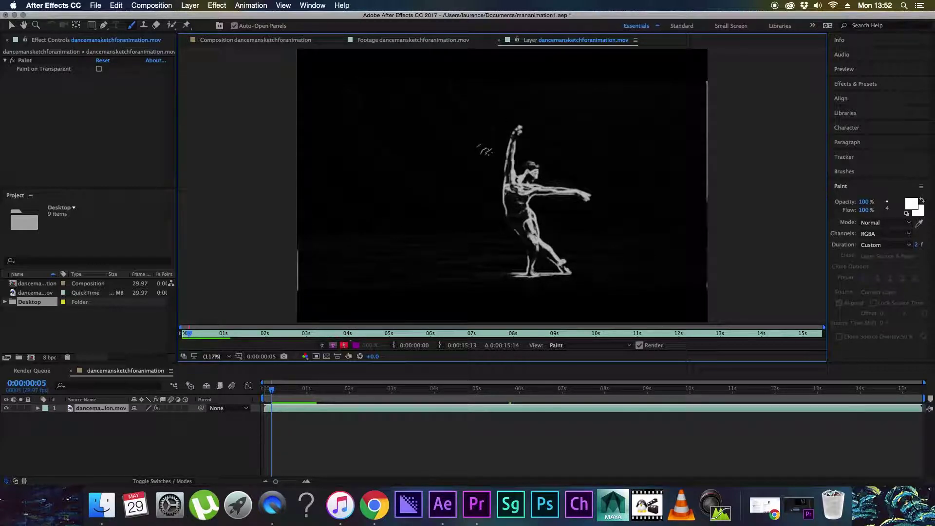
pyautogui.moveTo(486, 152)
pyautogui.mouseDown()
pyautogui.moveTo(494, 146)
pyautogui.moveTo(485, 153)
pyautogui.mouseUp()
# Return to 0:00:00:00 and play the painted motion lines over the dance footage
pyautogui.click(275, 391)
pyautogui.moveTo(273, 390); pyautogui.dragTo(253, 398)
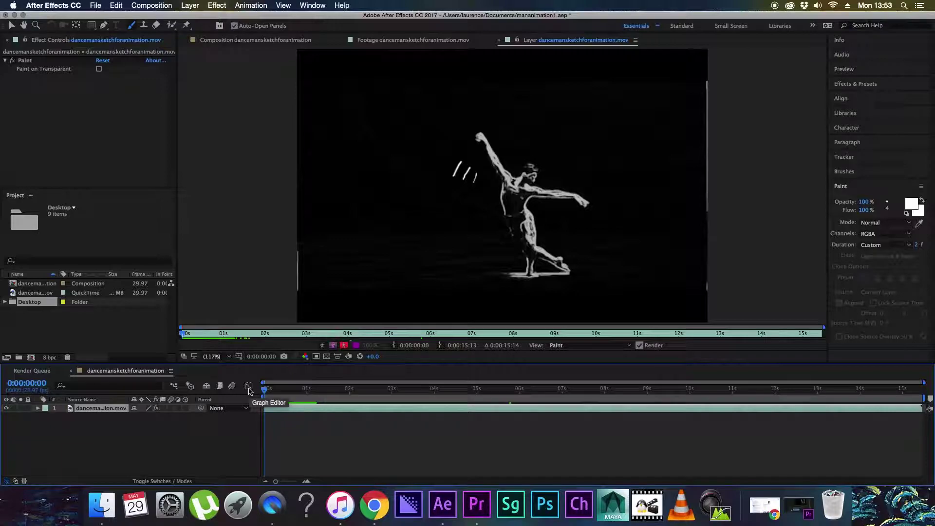
pyautogui.press('space')
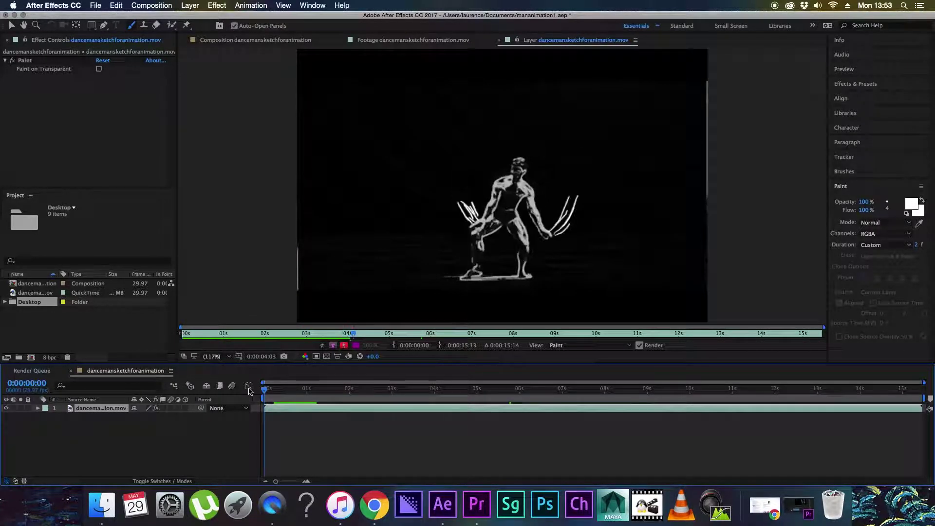
pyautogui.press('space')
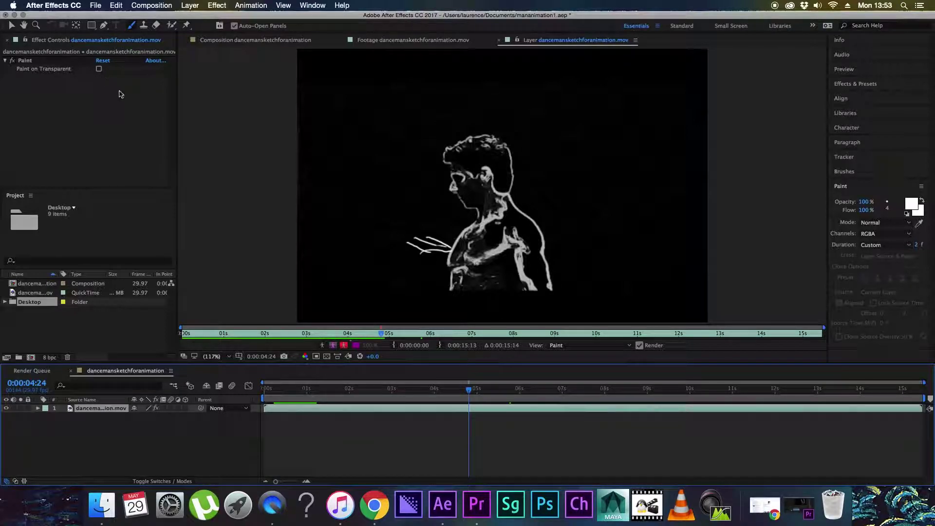
# Enable Paint on Transparent for the Paint effect and play the isolated motion lines from the beginning
pyautogui.click(100, 69)
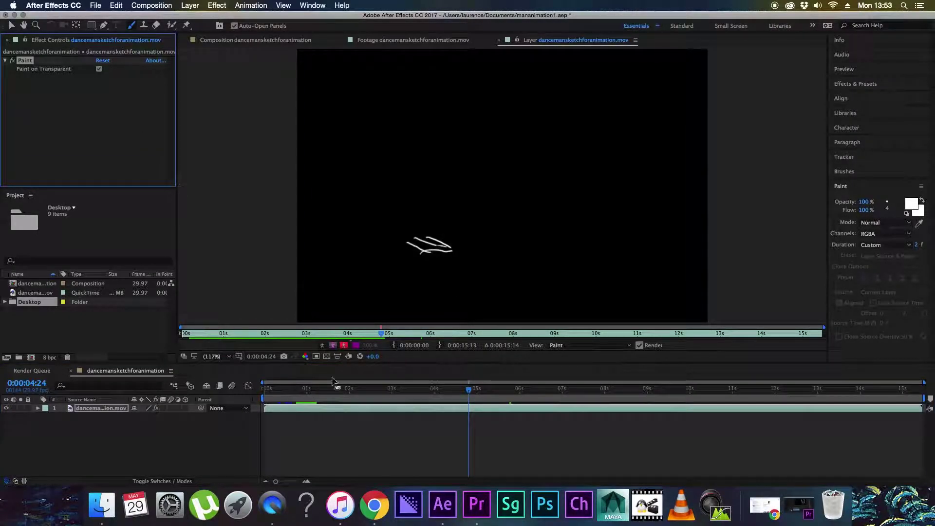
pyautogui.click(294, 395)
pyautogui.press('space')
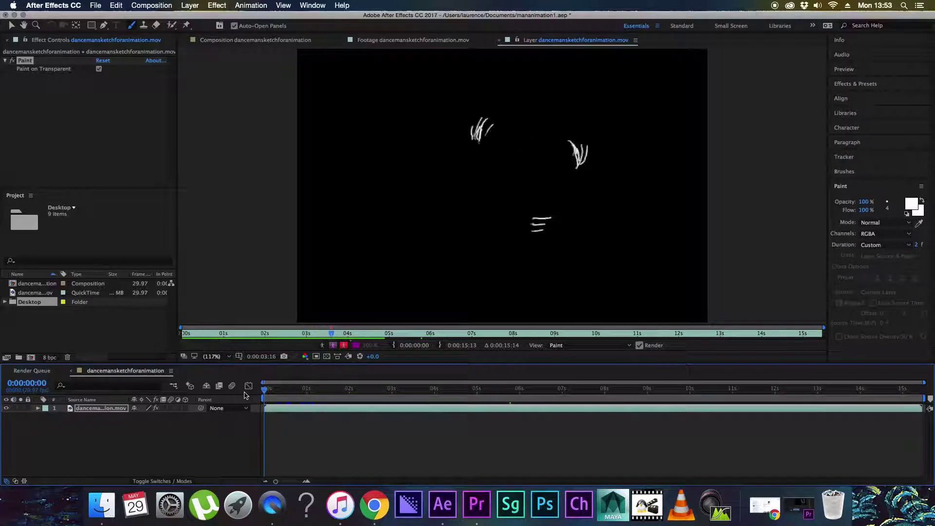
pyautogui.press('space')
# Add the dancemansketchforanimation composition to the render queue and open its output destination
pyautogui.click(160, 5)
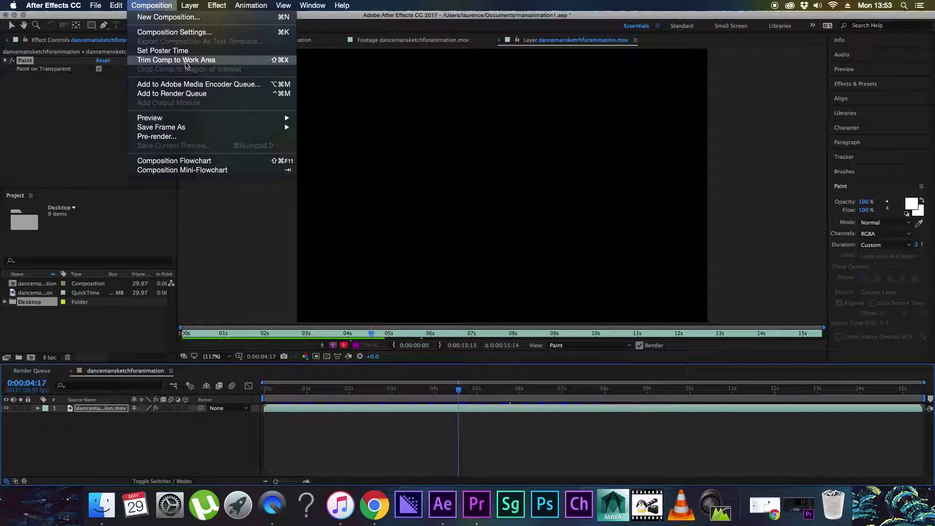
pyautogui.click(195, 93)
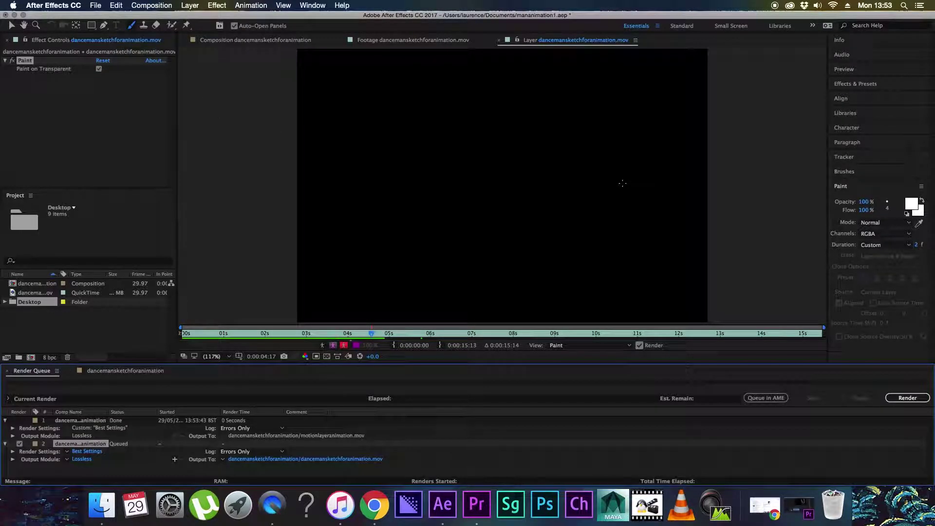
pyautogui.click(362, 459)
pyautogui.click(513, 217)
# Set Effects to All On in the queued composition's render settings
pyautogui.click(88, 451)
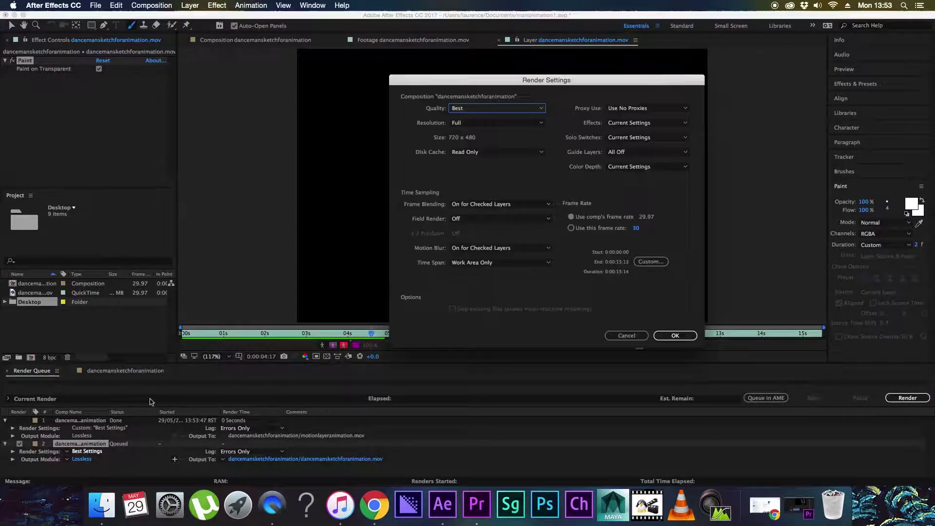
pyautogui.click(617, 126)
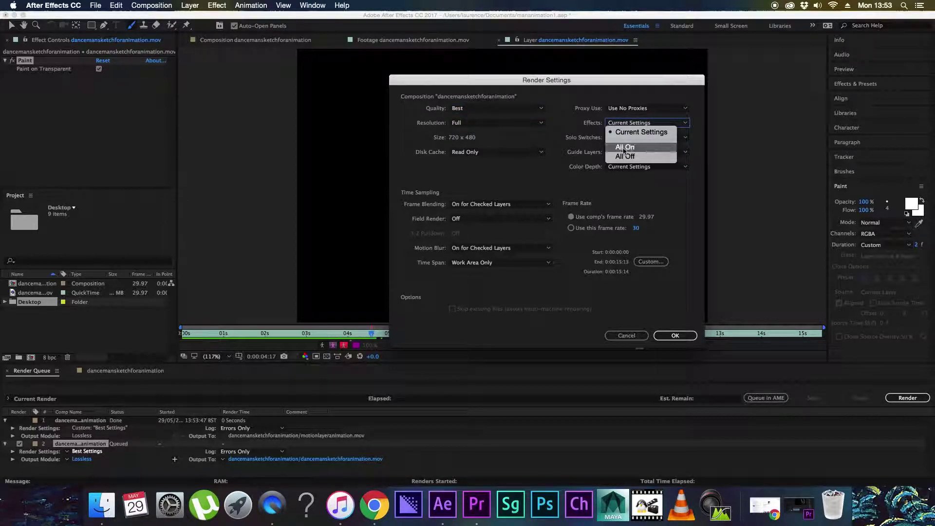
pyautogui.click(624, 149)
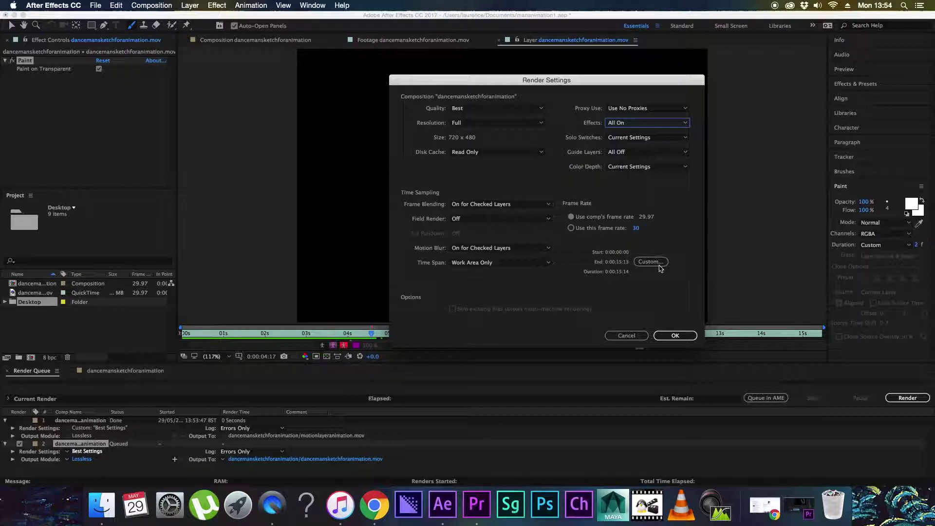
pyautogui.click(674, 336)
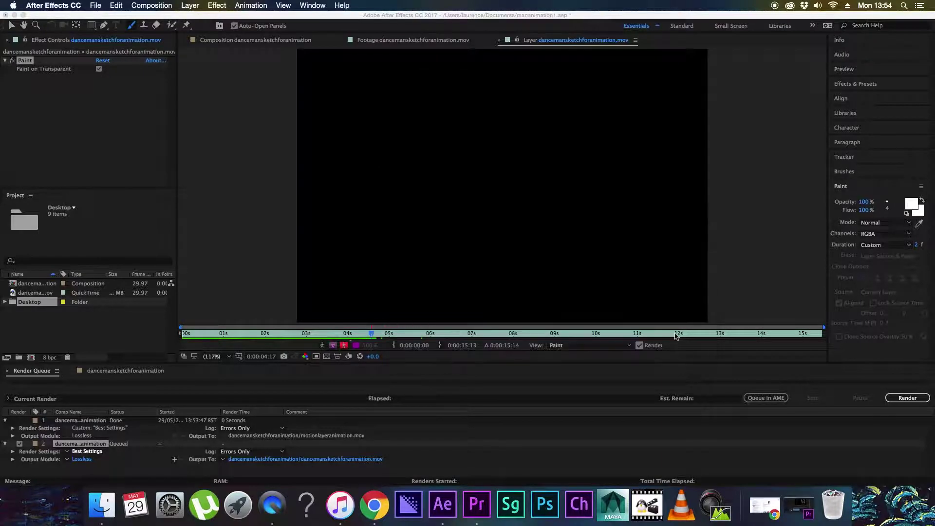
pyautogui.click(908, 404)
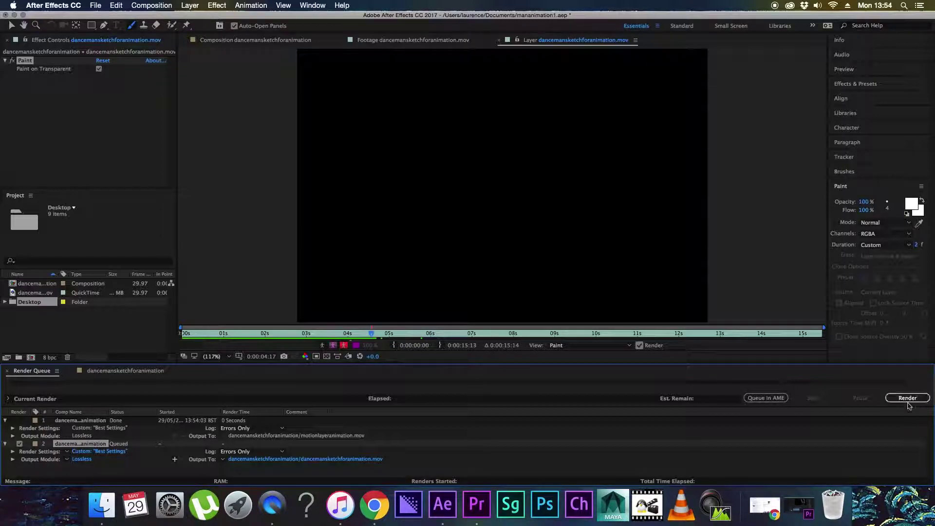
# Minimize After Effects and play the tinydancermotionlines movie from the desktop in QuickTime Player
pyautogui.click(14, 15)
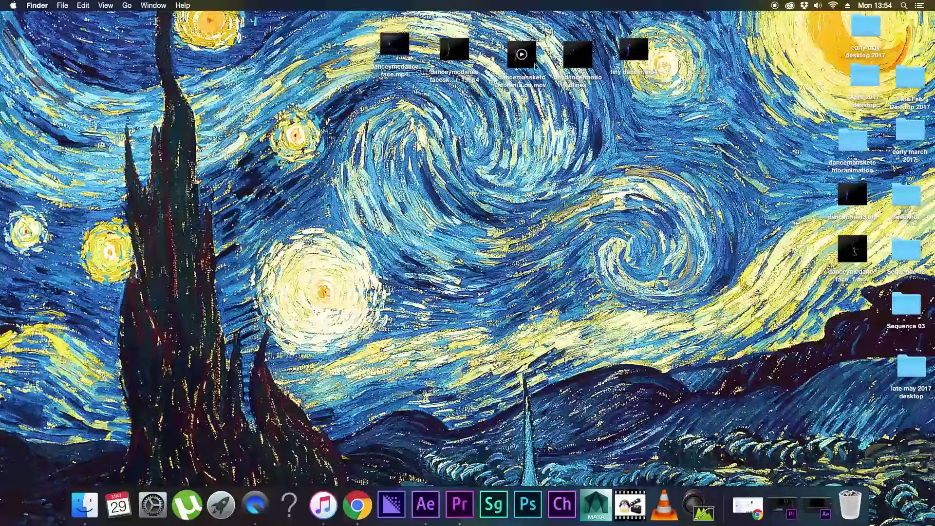
pyautogui.doubleClick(577, 53)
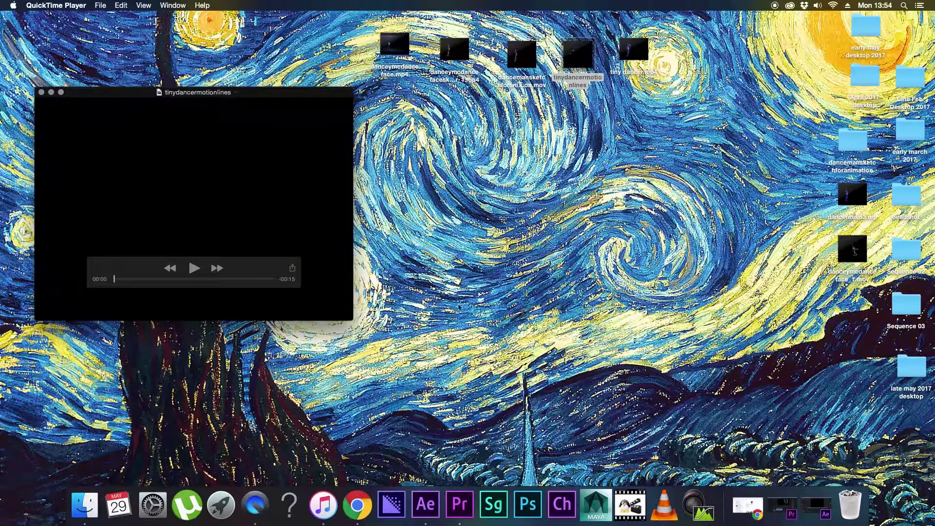
pyautogui.press('space')
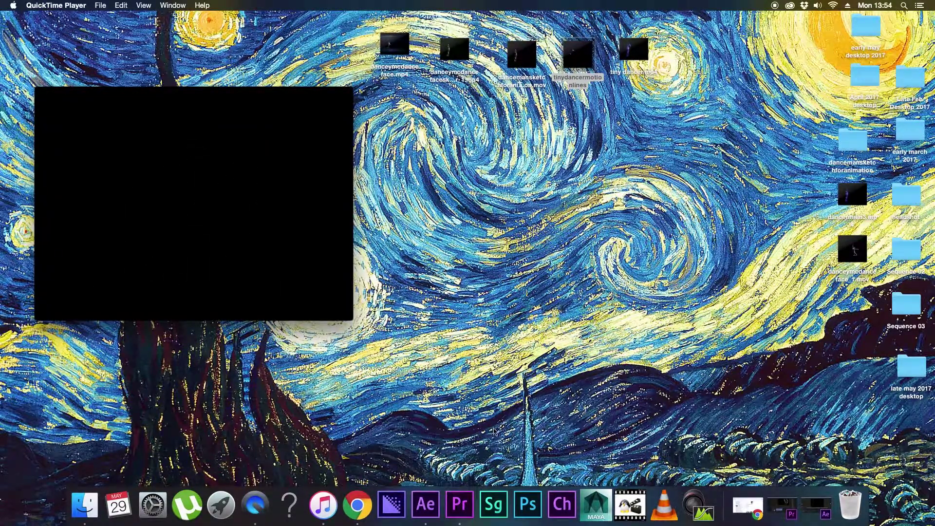
# Switch to Premiere Pro and import the tinydancermotionlines movie from the Desktop into the project
pyautogui.click(459, 504)
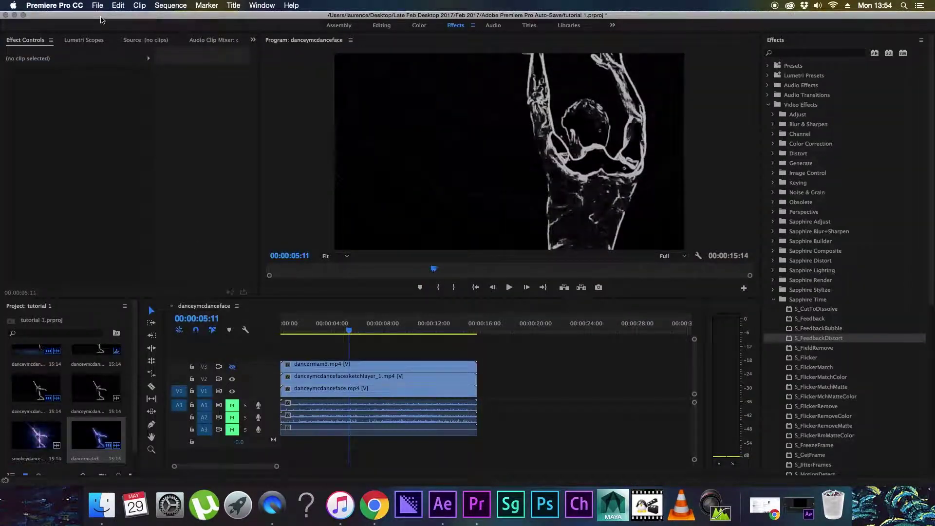
pyautogui.click(97, 5)
pyautogui.click(113, 212)
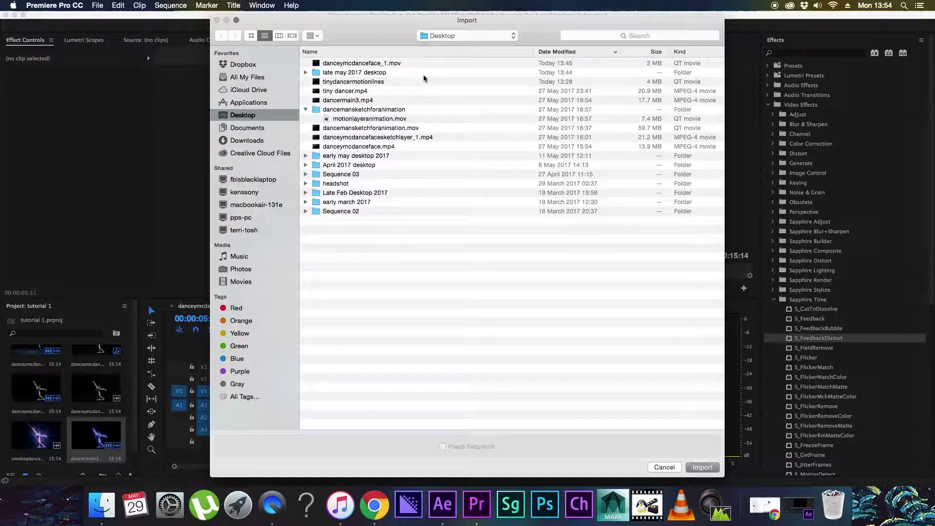
pyautogui.click(426, 82)
pyautogui.press('Return')
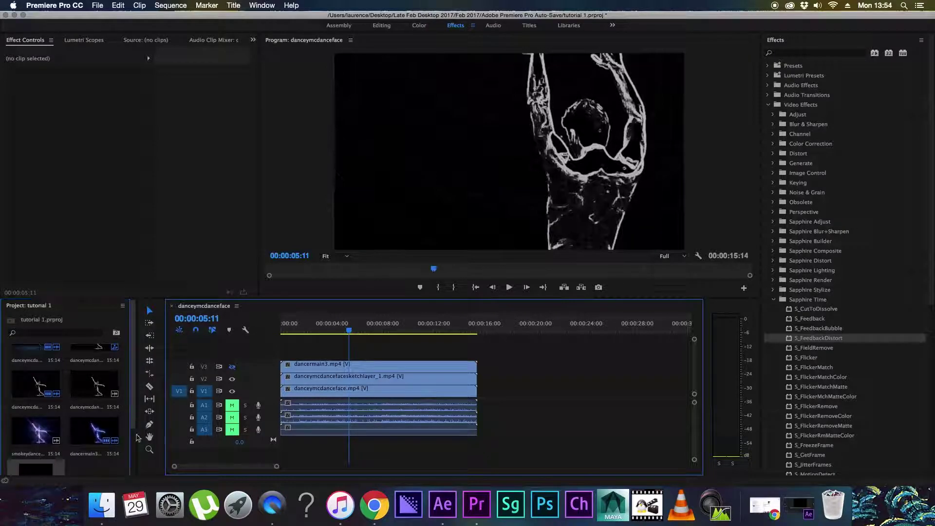
# Place the tinydancermotionlines movie on track V4 at the sequence start and play it with tracks V1 and V2 hidden
pyautogui.scroll(-2, 68, 419)
pyautogui.moveTo(36, 437); pyautogui.dragTo(303, 341)
pyautogui.click(232, 378)
pyautogui.click(232, 391)
pyautogui.press('Home')
pyautogui.press('space')
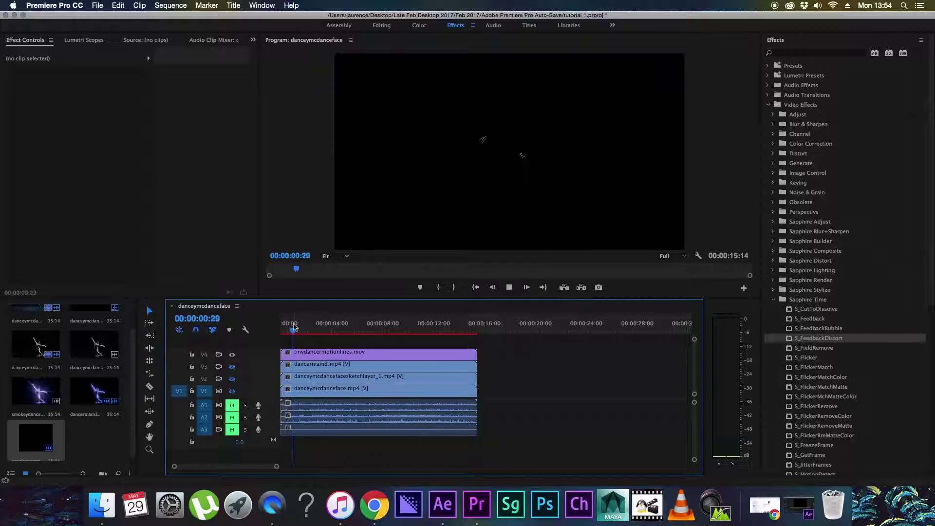
# Set the tinydancermotionlines clip's Scale to 200
pyautogui.click(335, 356)
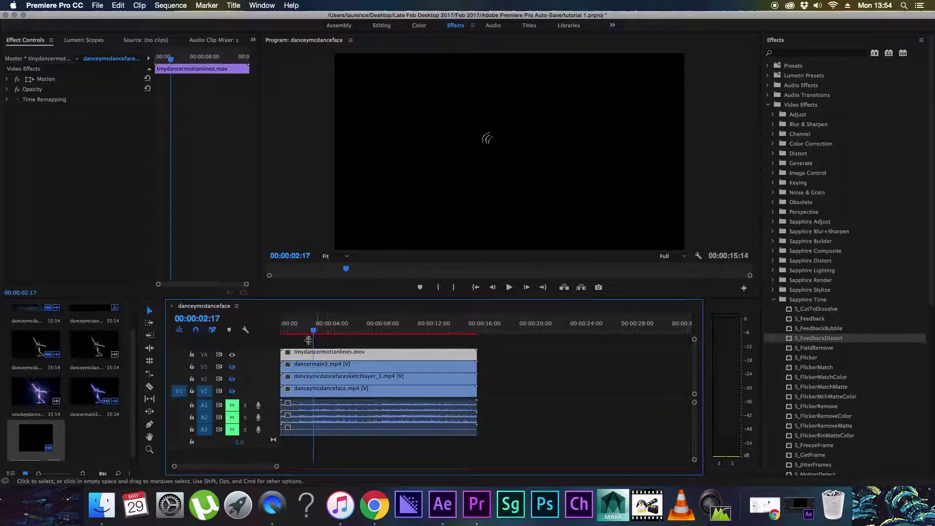
pyautogui.click(7, 79)
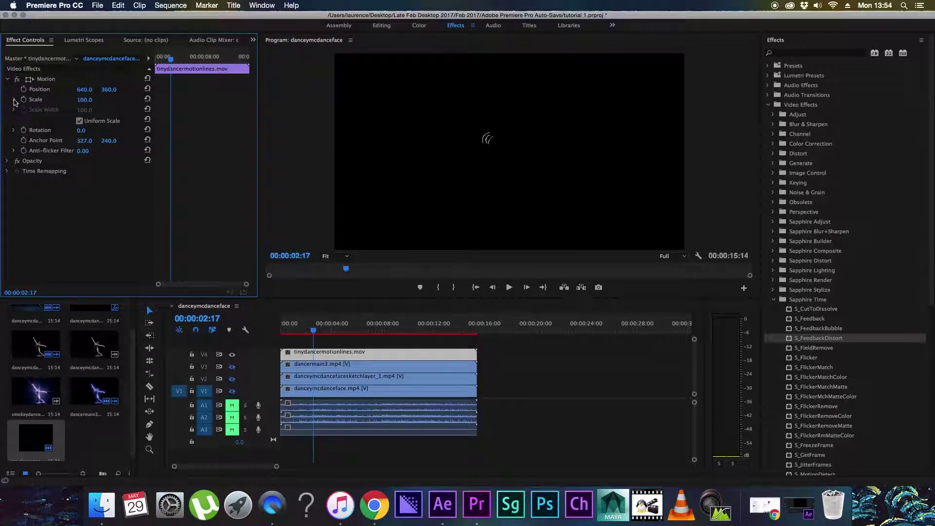
pyautogui.click(14, 99)
pyautogui.click(86, 100)
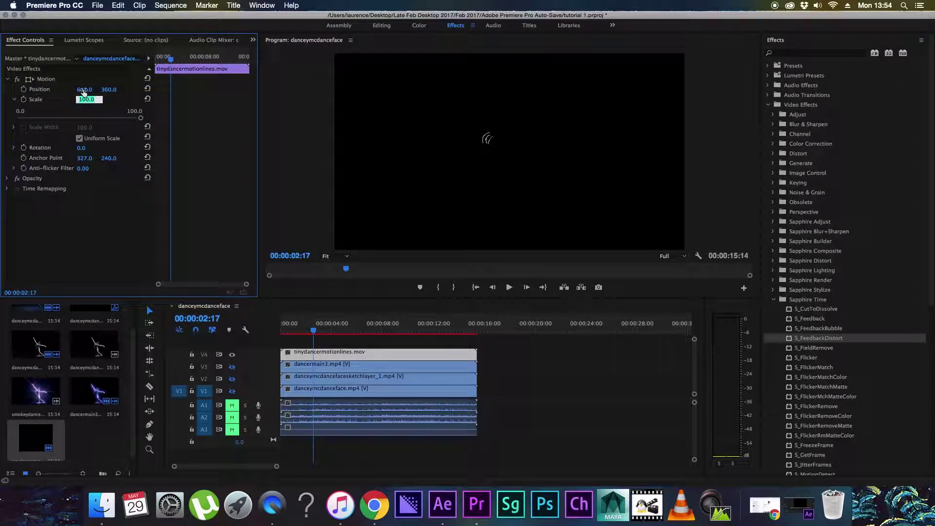
pyautogui.write('200')
pyautogui.press('Return')
# Show the dancermain3 track and set the motion lines clip's blend mode to Screen, then preview the overlay from the start
pyautogui.click(233, 366)
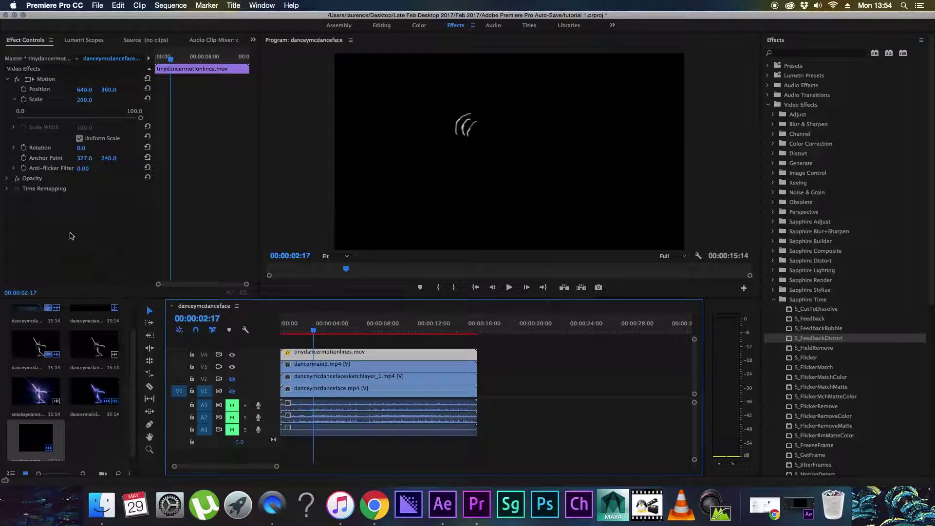
pyautogui.click(8, 178)
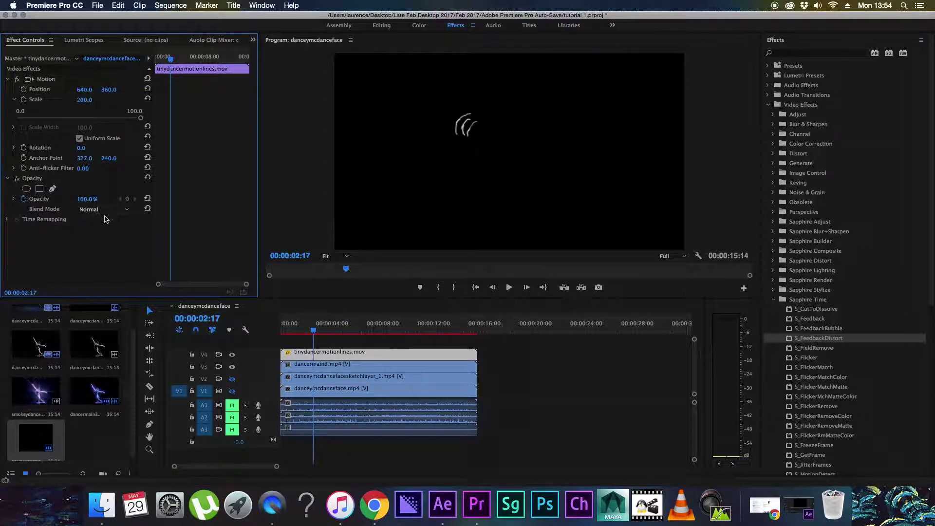
pyautogui.click(106, 212)
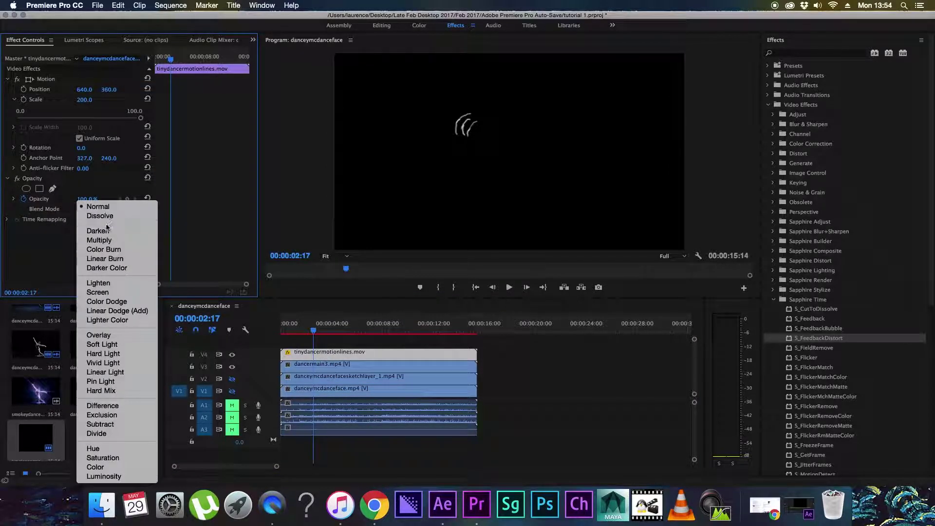
pyautogui.click(116, 294)
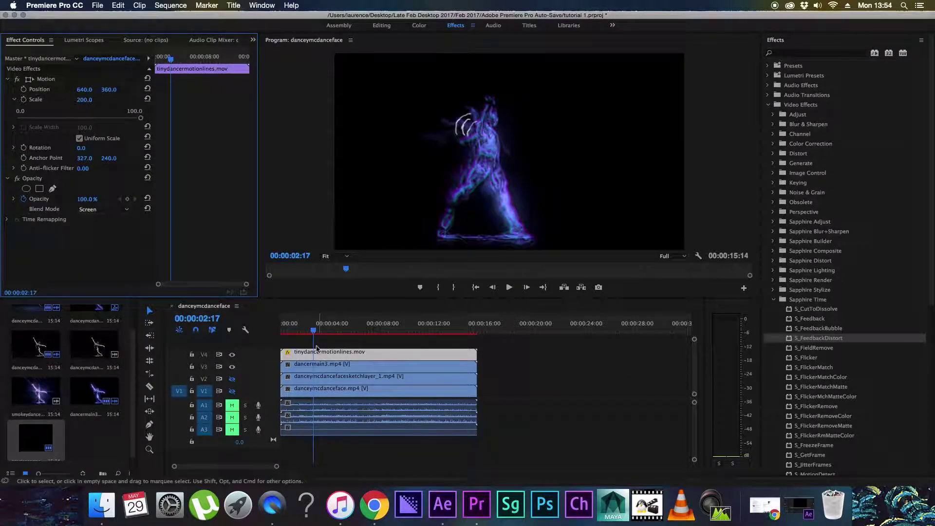
pyautogui.click(283, 329)
pyautogui.press('space')
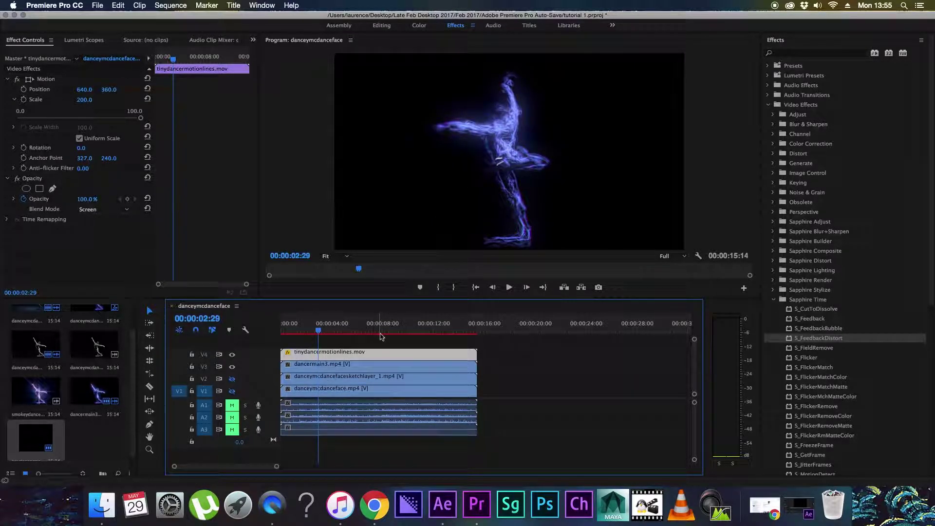
# Apply the S_DistortChroma, S_FeedbackBubble and S_FeedbackDistort effects to the tinydancermotionlines clip
pyautogui.click(774, 300)
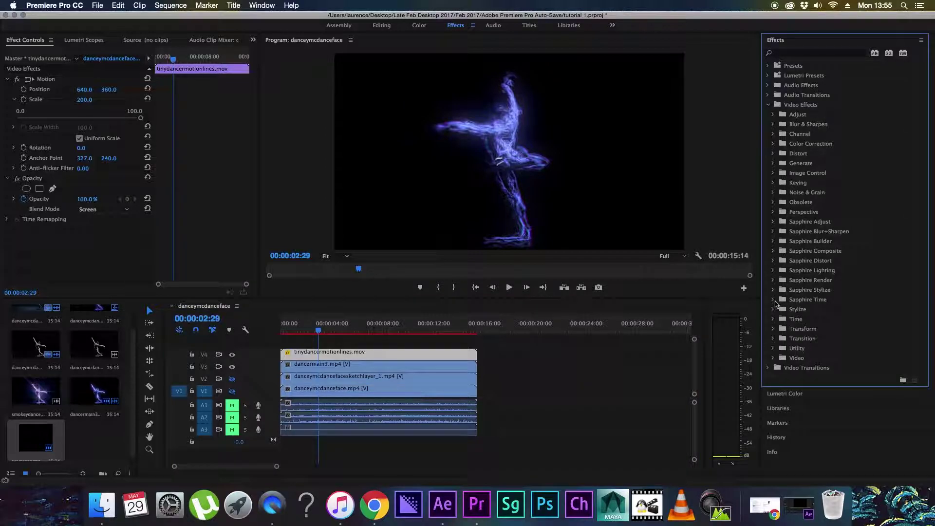
pyautogui.click(774, 261)
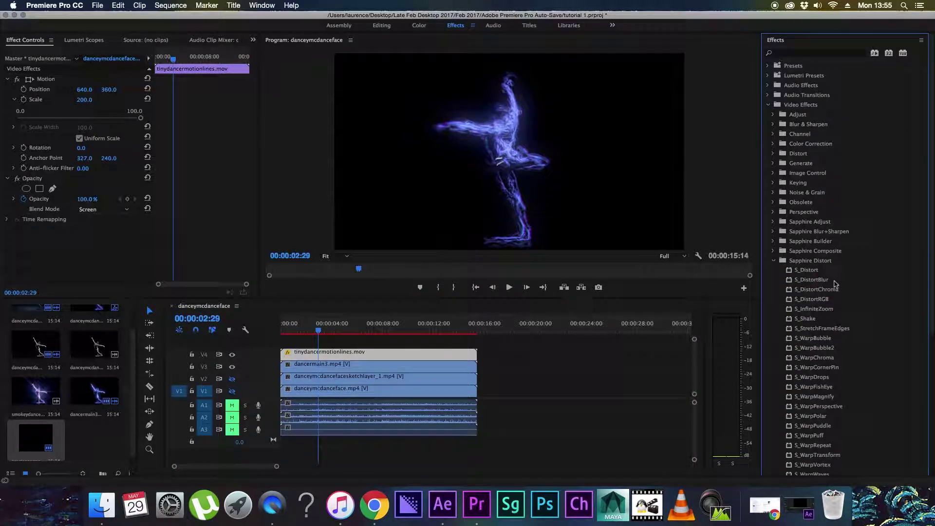
pyautogui.moveTo(833, 289); pyautogui.dragTo(475, 354)
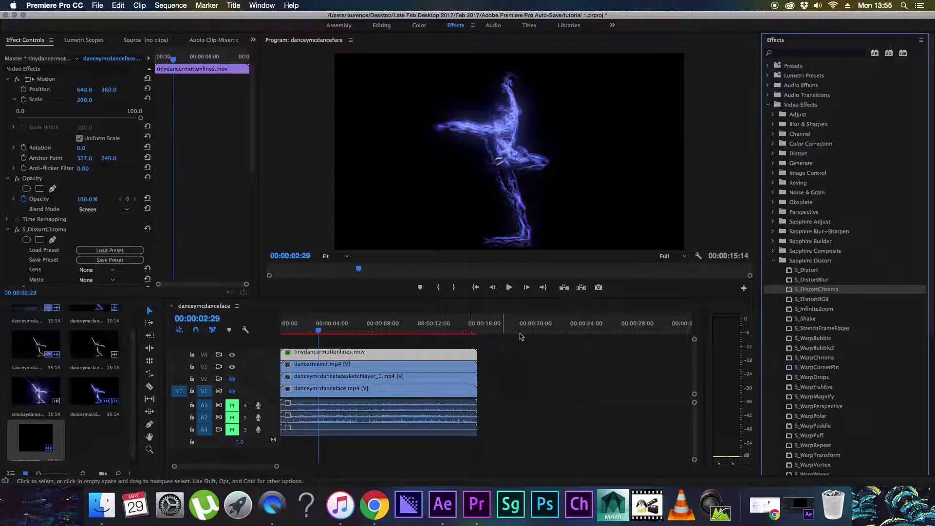
pyautogui.click(773, 261)
pyautogui.click(774, 299)
pyautogui.moveTo(820, 329); pyautogui.dragTo(470, 356)
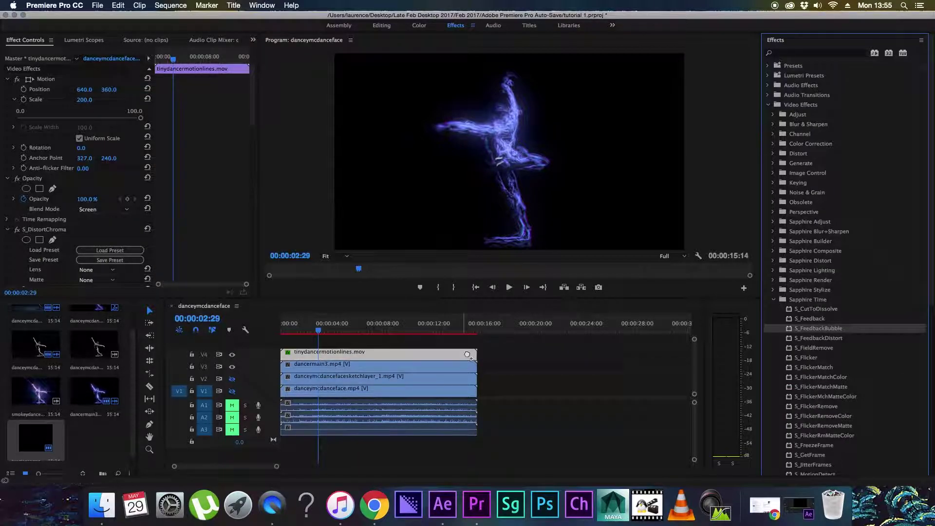
pyautogui.moveTo(819, 338); pyautogui.dragTo(441, 354)
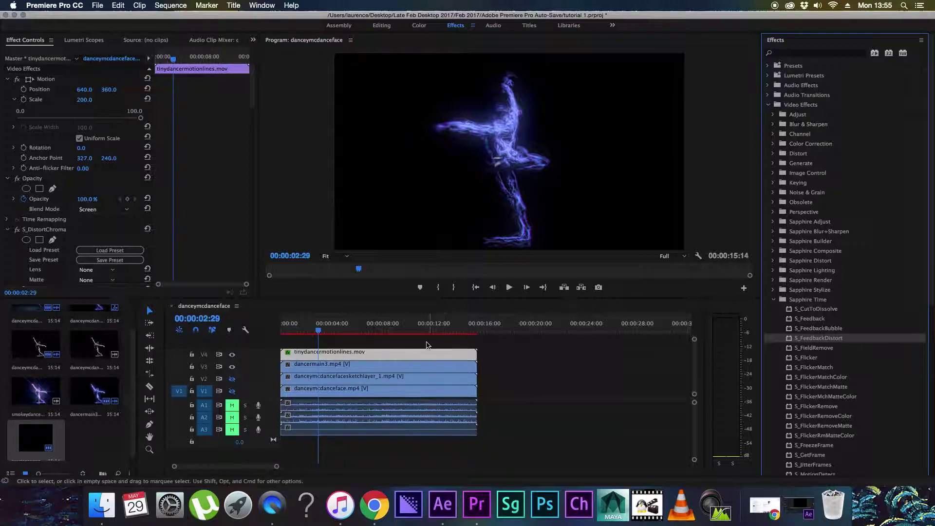
# Set the Amount of S_DistortChroma on the motion lines clip to 2.000
pyautogui.click(10, 120)
pyautogui.click(9, 121)
pyautogui.click(7, 109)
pyautogui.click(14, 170)
pyautogui.click(143, 189)
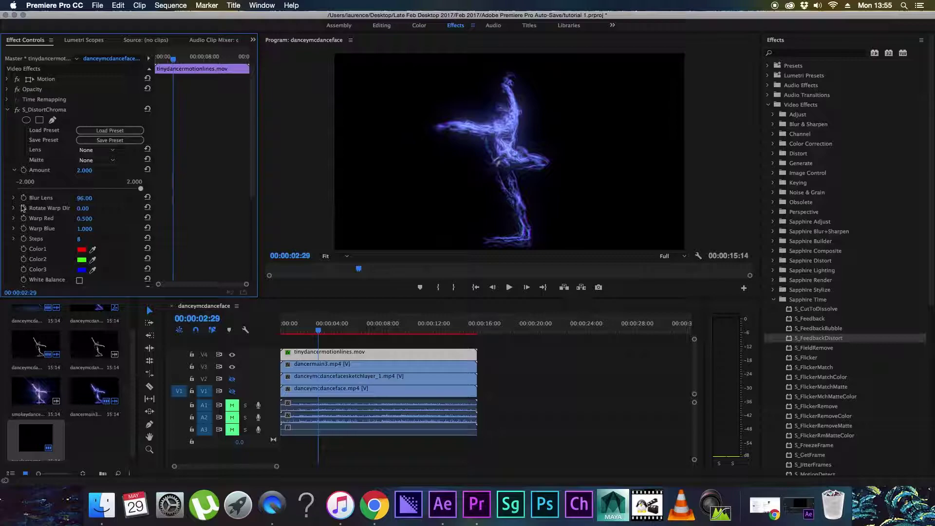
pyautogui.click(14, 198)
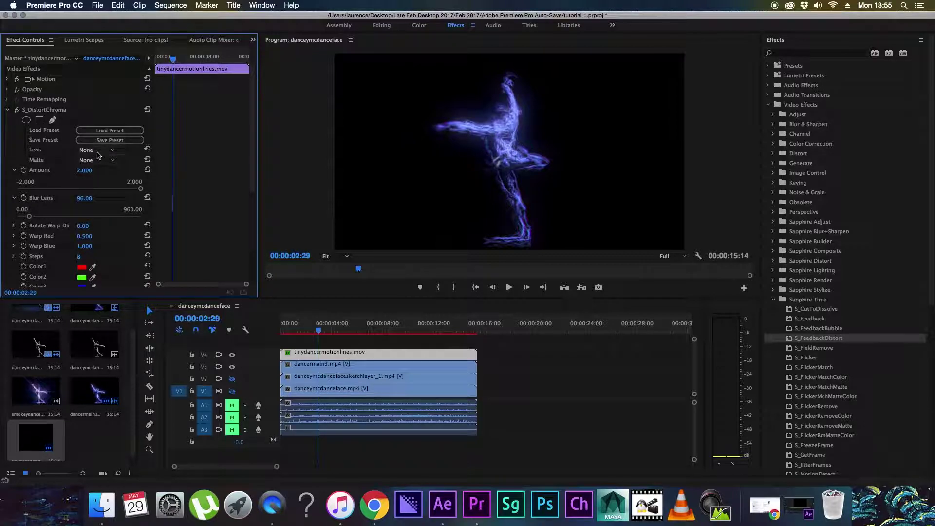
pyautogui.click(97, 152)
pyautogui.click(102, 171)
pyautogui.click(8, 111)
# Examine the distorted motion lines at several points in the sequence and review the applied effects
pyautogui.click(363, 327)
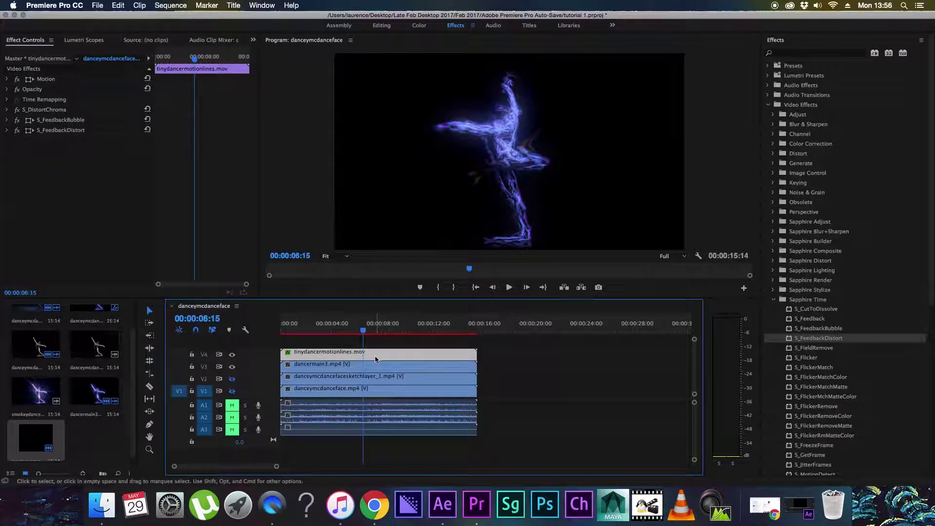
pyautogui.click(318, 330)
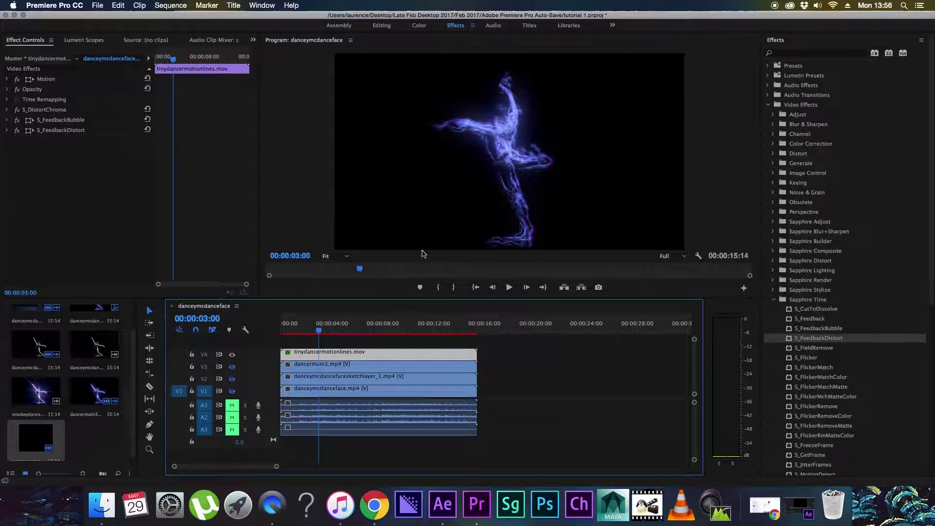
pyautogui.hotkey('shift', 'Left')
pyautogui.hotkey('shift', 'Left')
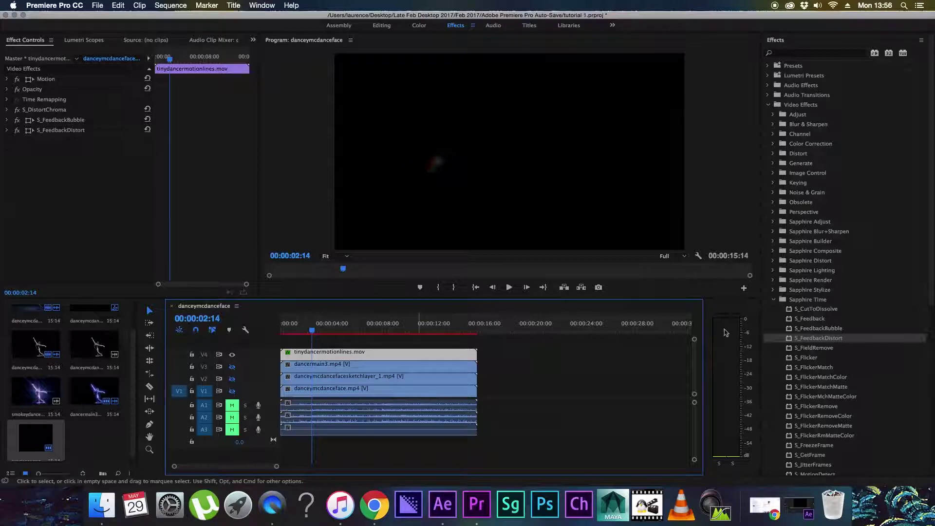
pyautogui.click(7, 110)
pyautogui.click(7, 111)
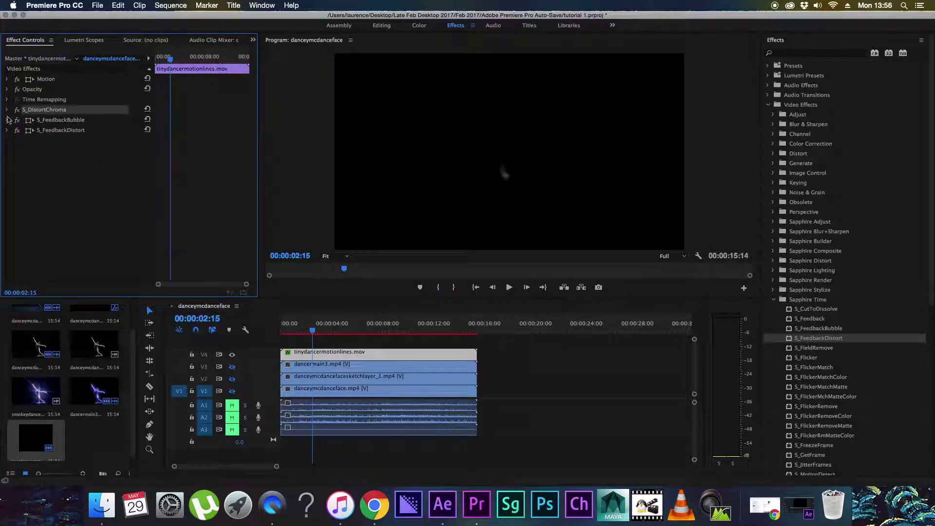
pyautogui.click(7, 111)
pyautogui.click(7, 110)
# Search the effects for "dif" and apply S_TrailsDiffuse to the motion lines clip
pyautogui.click(801, 55)
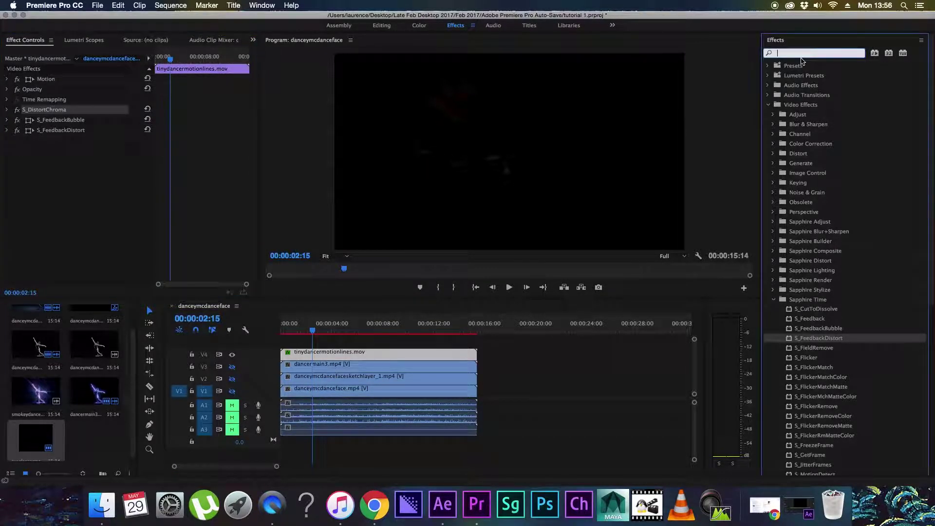
pyautogui.write('dif')
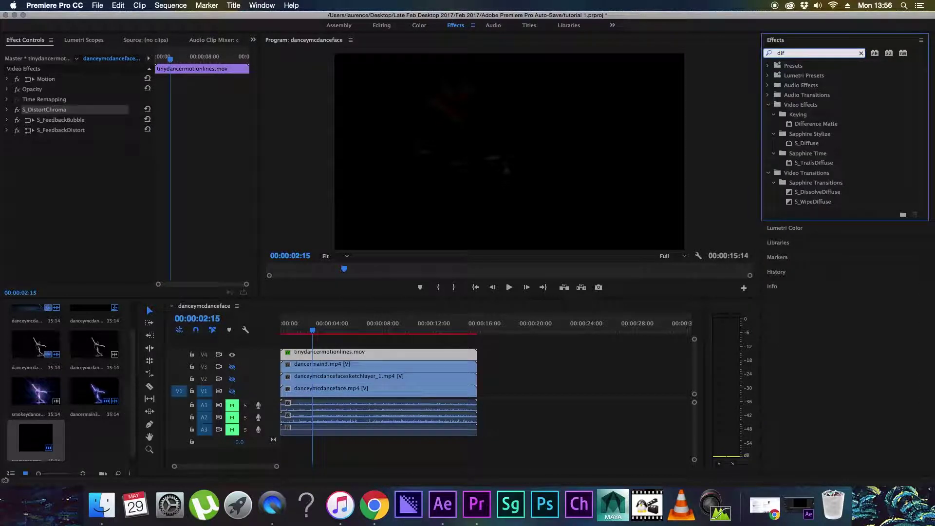
pyautogui.moveTo(814, 163); pyautogui.dragTo(68, 202)
pyautogui.moveTo(81, 238); pyautogui.dragTo(81, 243)
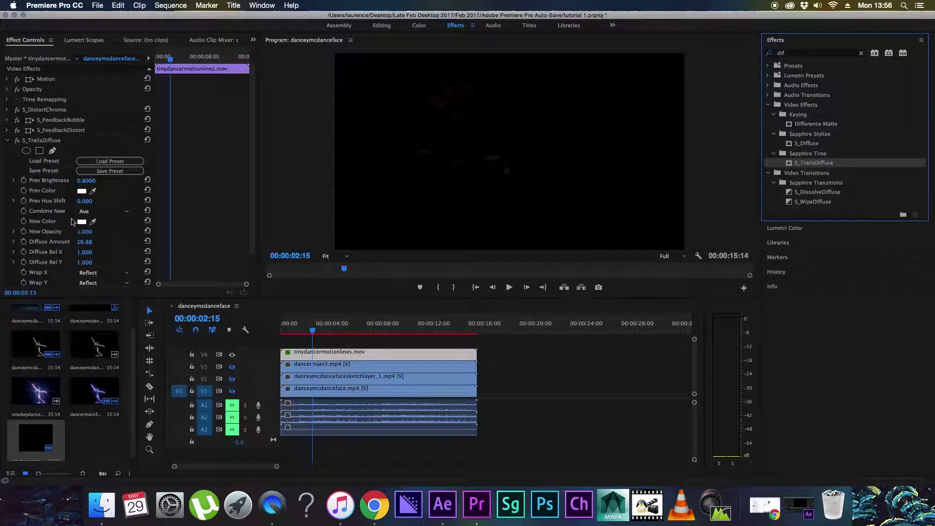
# Hide the dancermain3 track and go through the diffused motion lines frame by frame around 00:00:01:25 to 00:00:02:02
pyautogui.moveTo(307, 327); pyautogui.dragTo(308, 336)
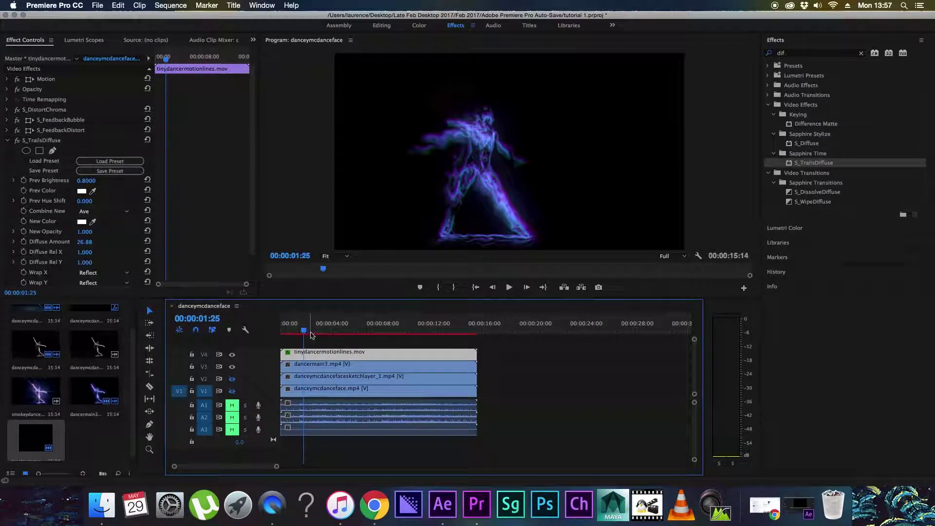
pyautogui.press('Right')
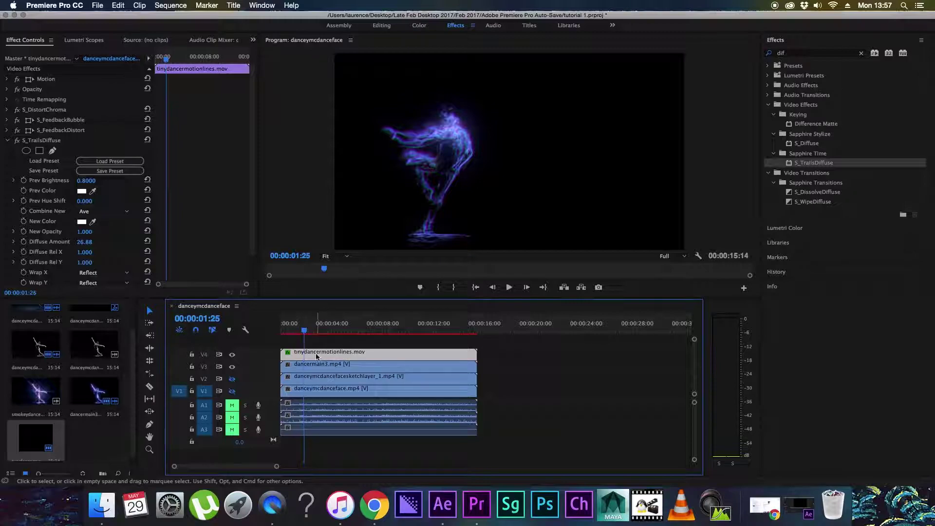
pyautogui.click(232, 367)
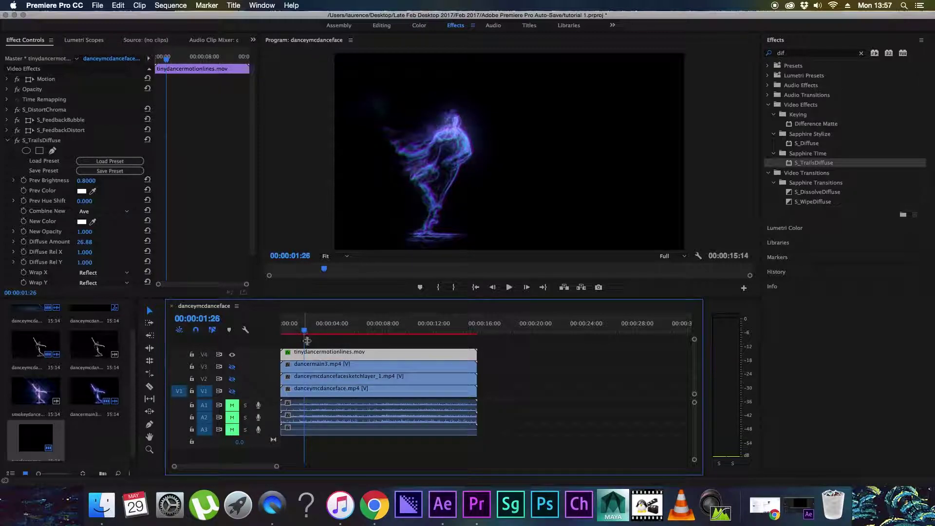
pyautogui.press('Right')
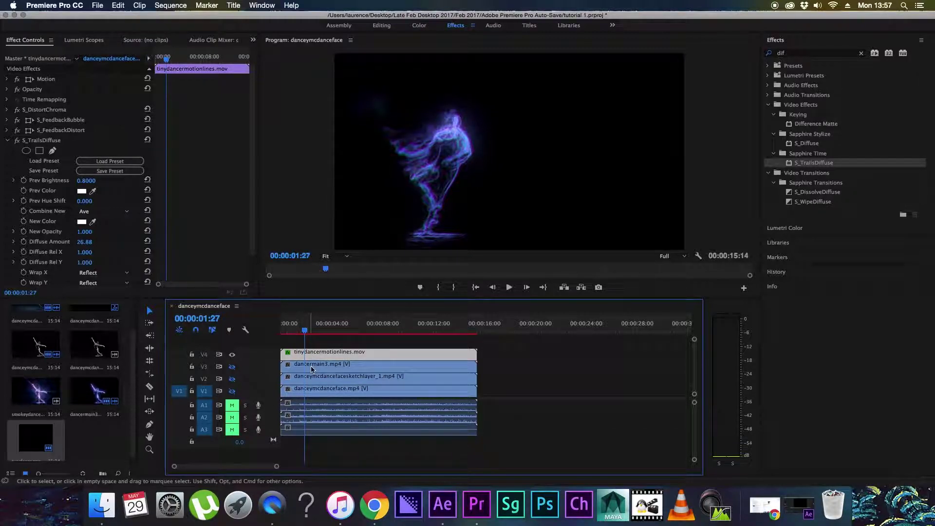
pyautogui.press('Right')
pyautogui.press('Right')
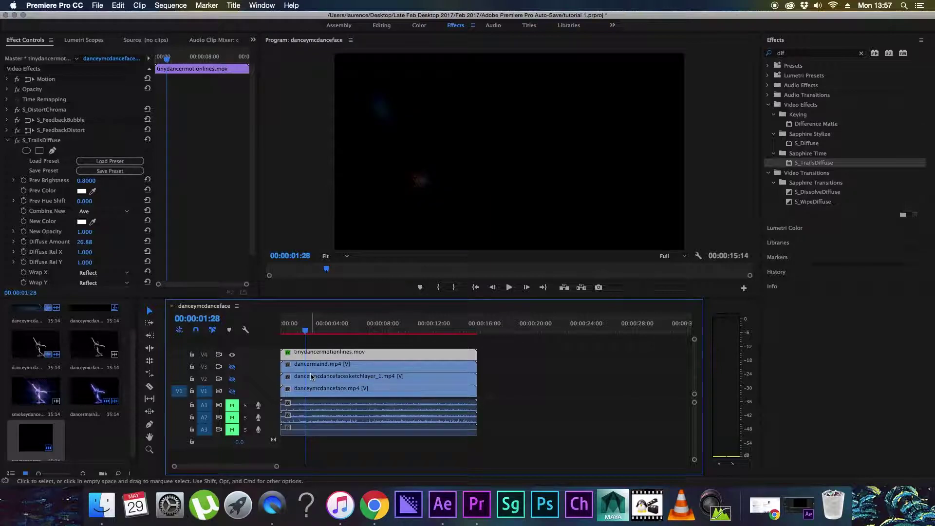
pyautogui.press('Right')
pyautogui.press('Right')
pyautogui.press('Right')
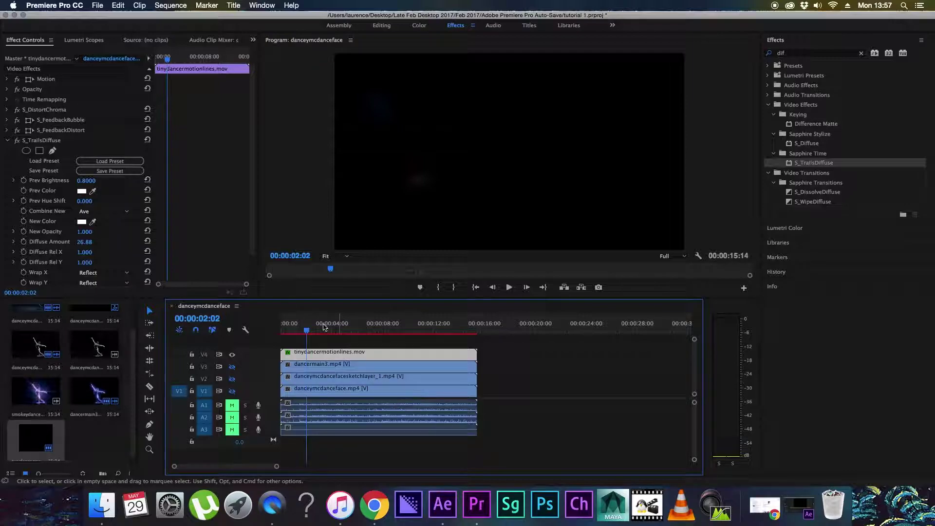
# Import tiny dancer.mp4 from the Desktop, place it on track V5 at the sequence start and play it
pyautogui.click(99, 7)
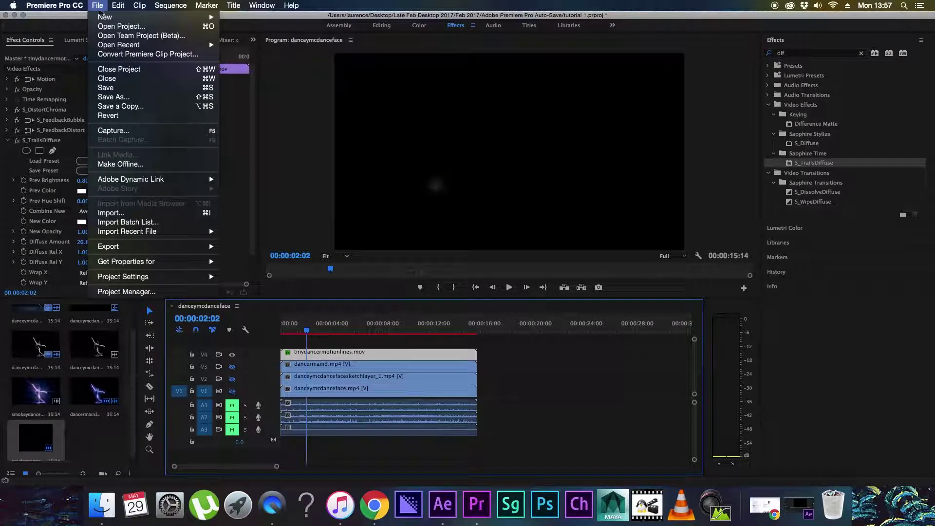
pyautogui.click(171, 212)
pyautogui.doubleClick(436, 92)
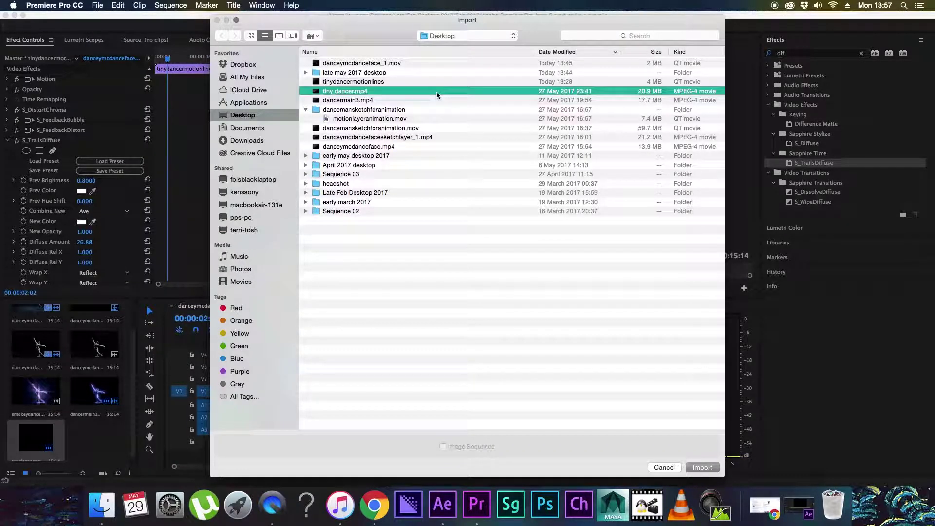
pyautogui.moveTo(246, 344); pyautogui.dragTo(284, 340)
pyautogui.press('space')
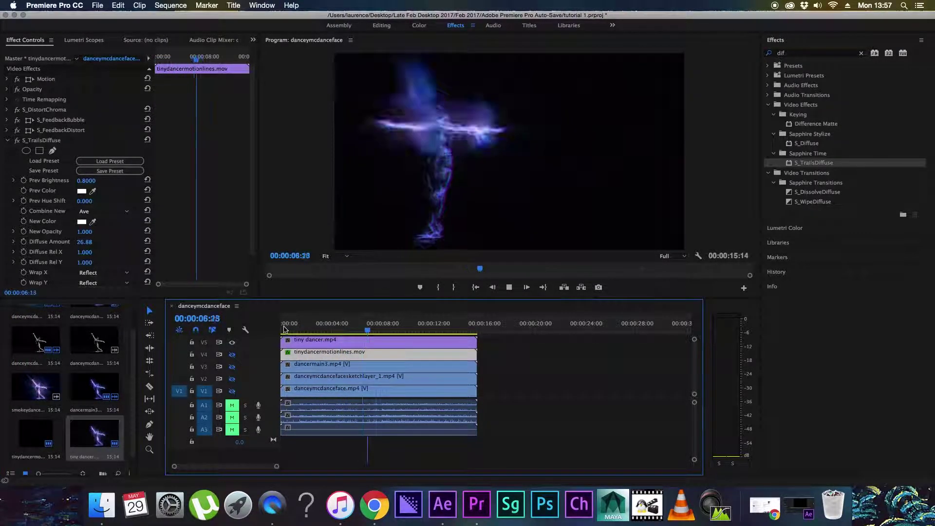
pyautogui.press('space')
# Apply the Sapphire Lighting effect S_Glint to the tiny dancer.mp4 clip, previewing it at 00:00:01:07
pyautogui.click(296, 323)
pyautogui.click(297, 339)
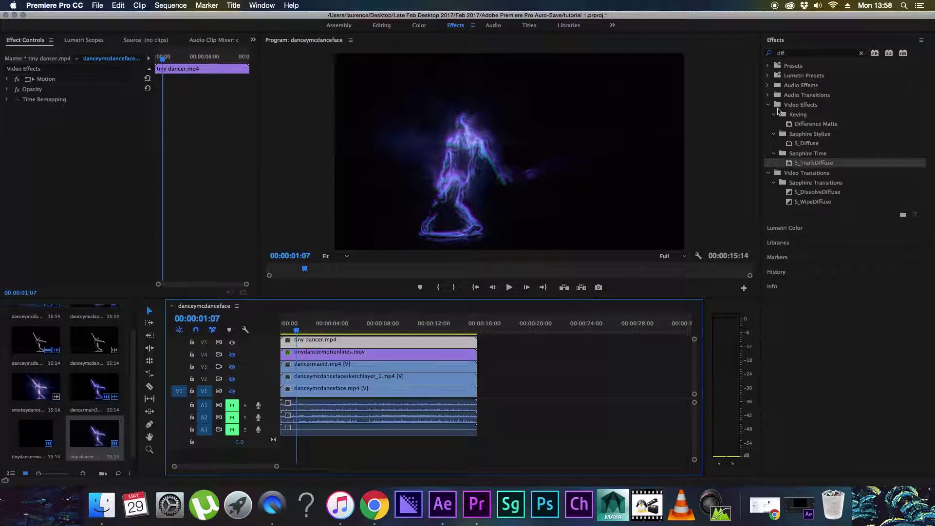
pyautogui.click(861, 52)
pyautogui.click(768, 105)
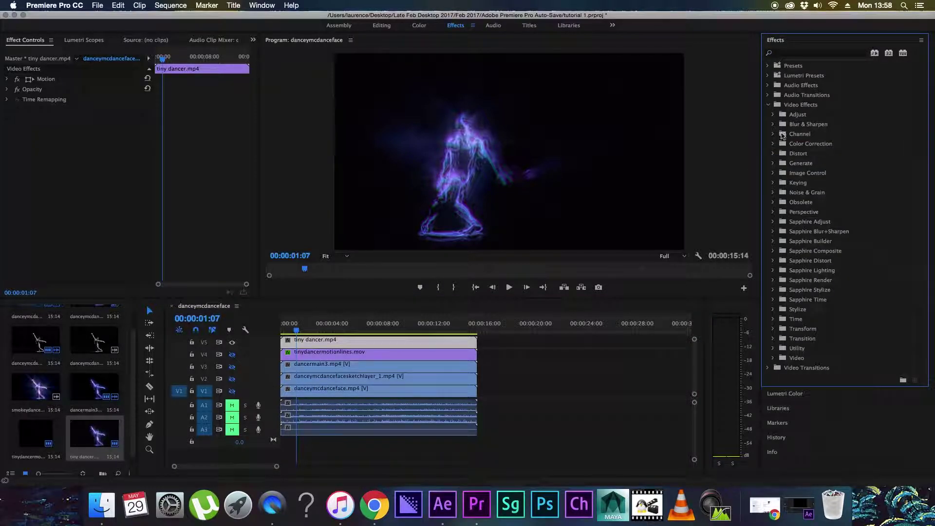
pyautogui.click(772, 260)
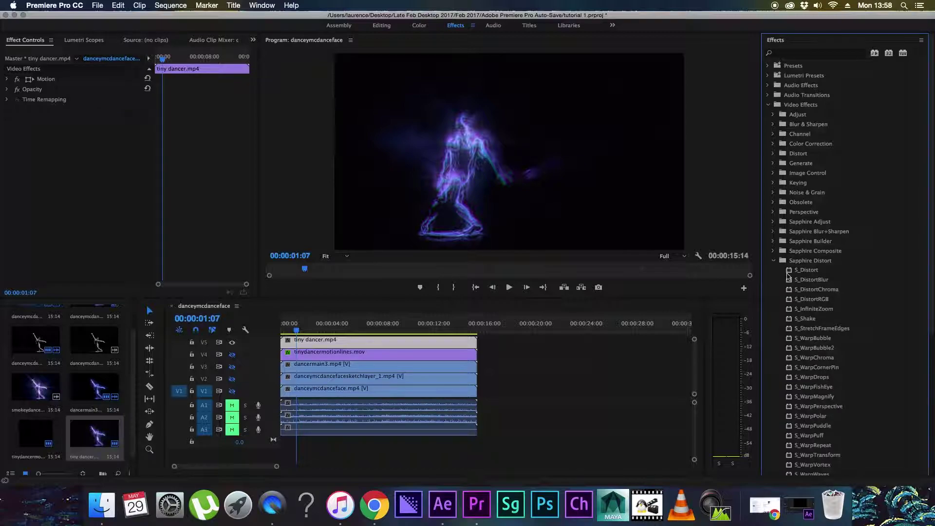
pyautogui.click(773, 261)
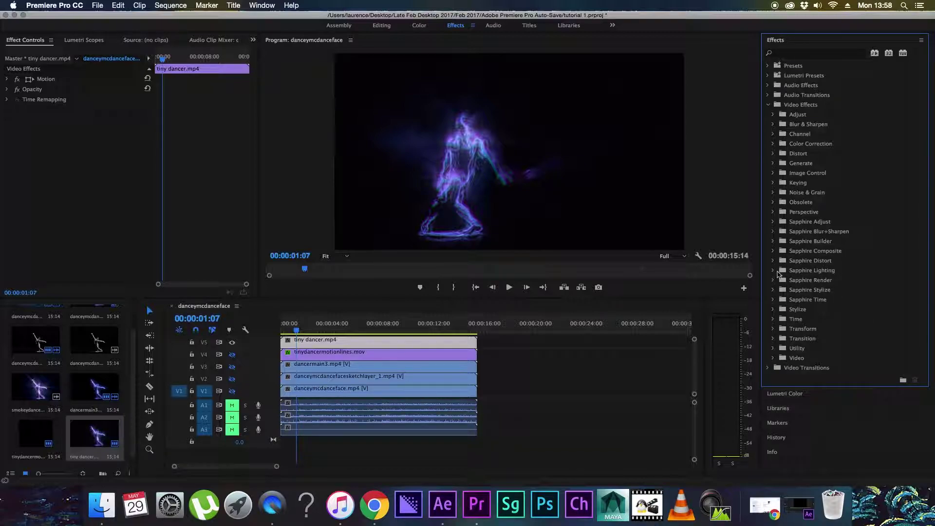
pyautogui.click(773, 270)
pyautogui.moveTo(817, 330); pyautogui.dragTo(351, 340)
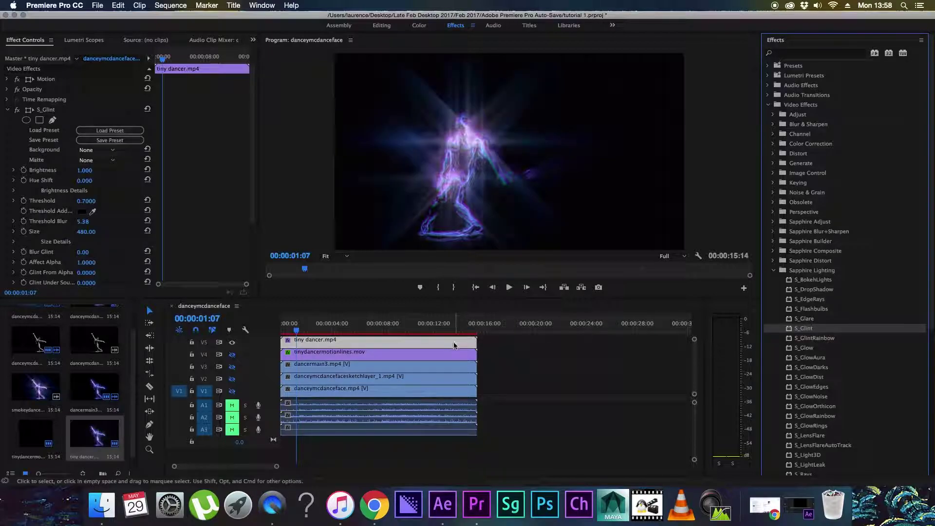
# Check the S_Glint brightness details and add S_Glow to the tiny dancer.mp4 clip
pyautogui.click(14, 170)
pyautogui.click(30, 188)
pyautogui.click(8, 110)
pyautogui.moveTo(806, 348); pyautogui.dragTo(81, 205)
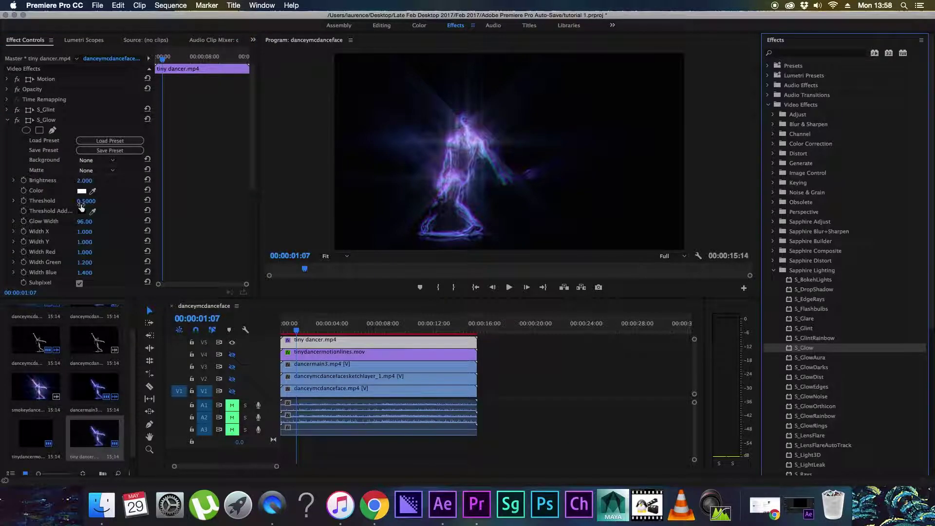
pyautogui.click(7, 120)
# Search the effects for "noise", add Noise to the tiny dancer.mp4 clip and set its amount to 11 %
pyautogui.click(808, 53)
pyautogui.write('r')
pyautogui.write('oise')
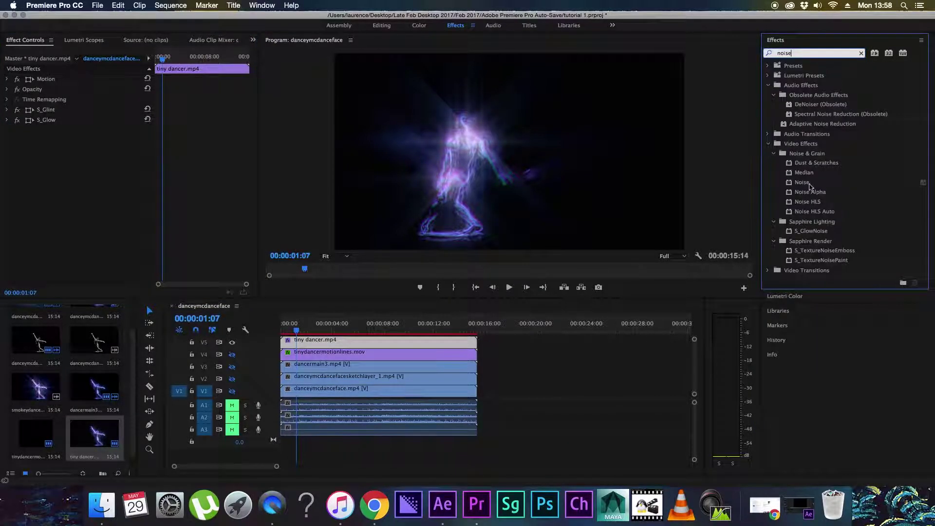
pyautogui.moveTo(817, 186); pyautogui.dragTo(68, 215)
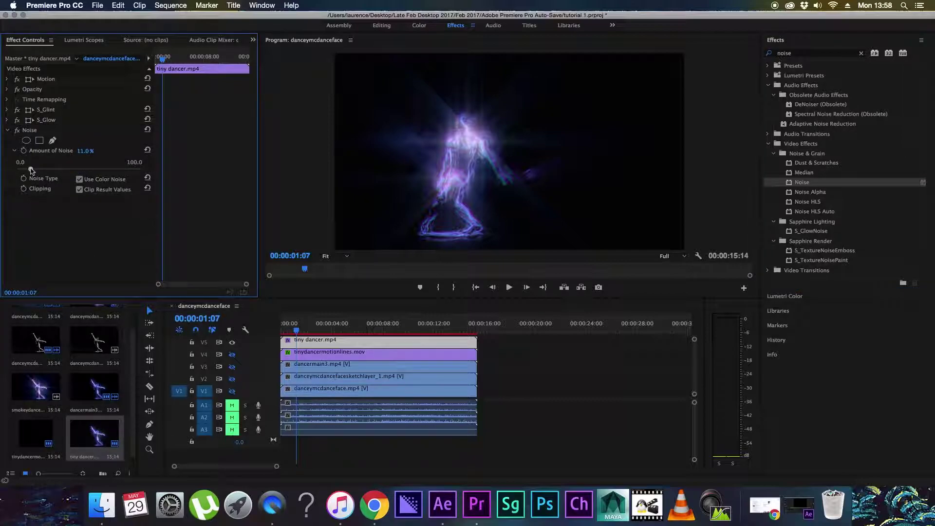
pyautogui.click(9, 131)
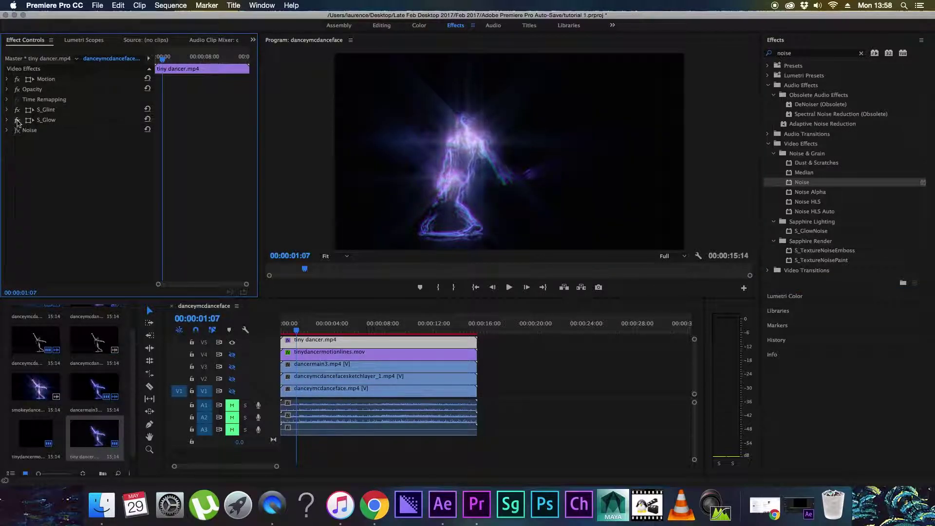
# Switch off S_Glow and S_Glint on the tiny dancer.mp4 clip and minimise the project window
pyautogui.click(17, 119)
pyautogui.click(17, 110)
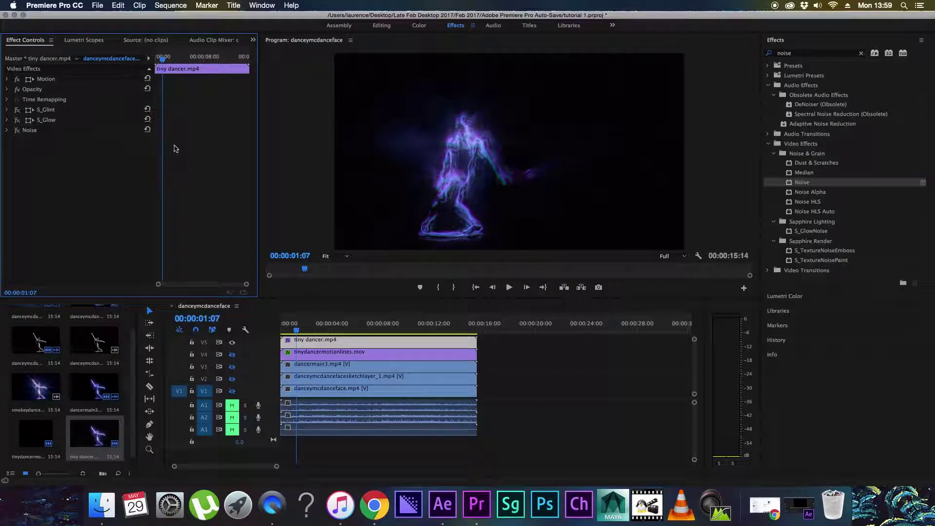
pyautogui.click(14, 15)
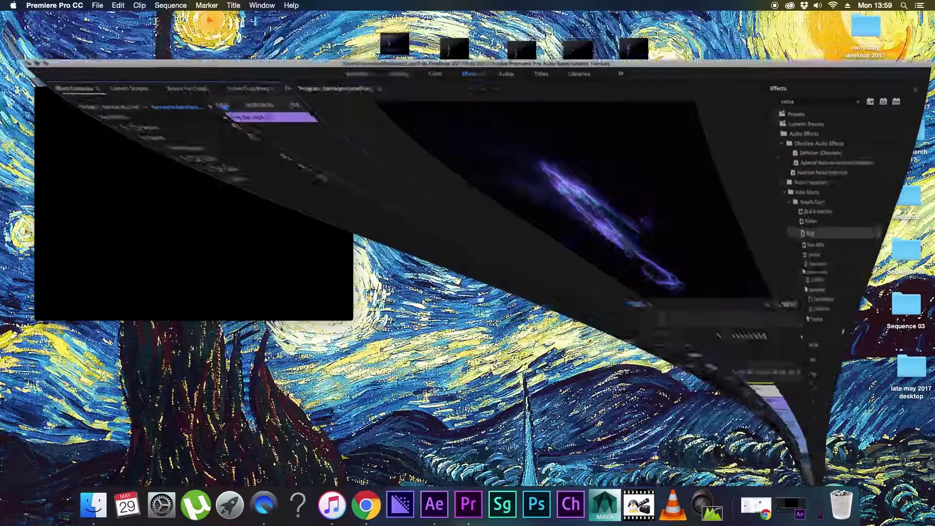